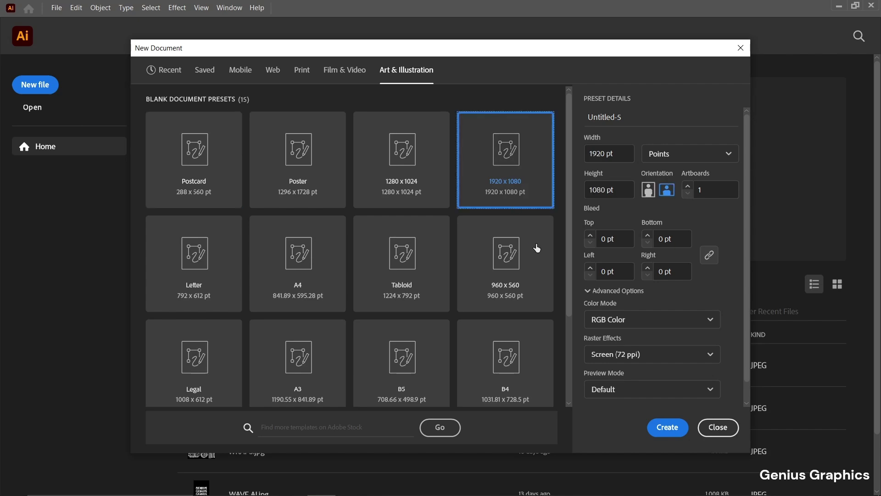
Create the 1920 x 1080 pt document and place the Mario face sketch as a large image on the artboard's left half
left_click(668, 427)
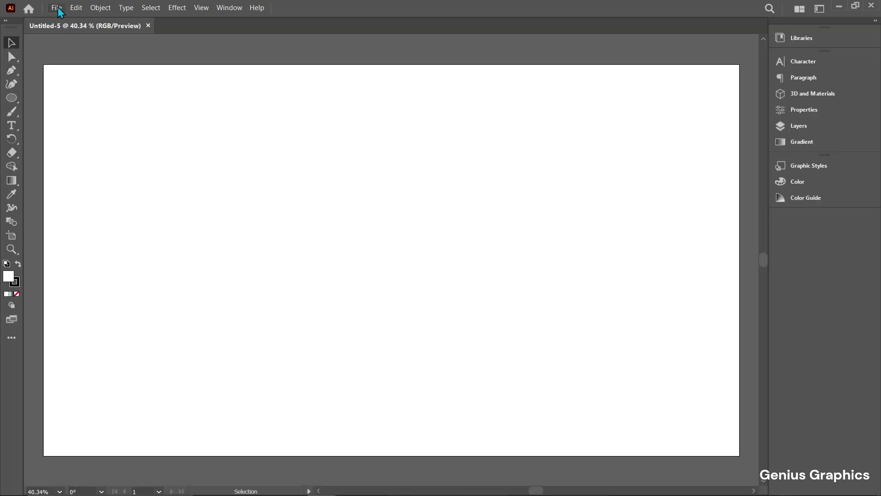
left_click(59, 8)
left_click(83, 190)
left_click(118, 104)
left_click(534, 322)
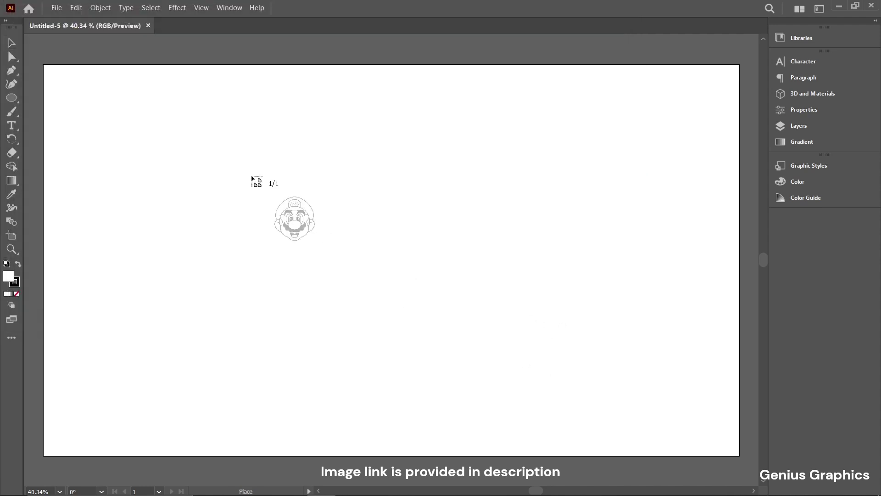
left_click_drag(108, 72, 479, 472)
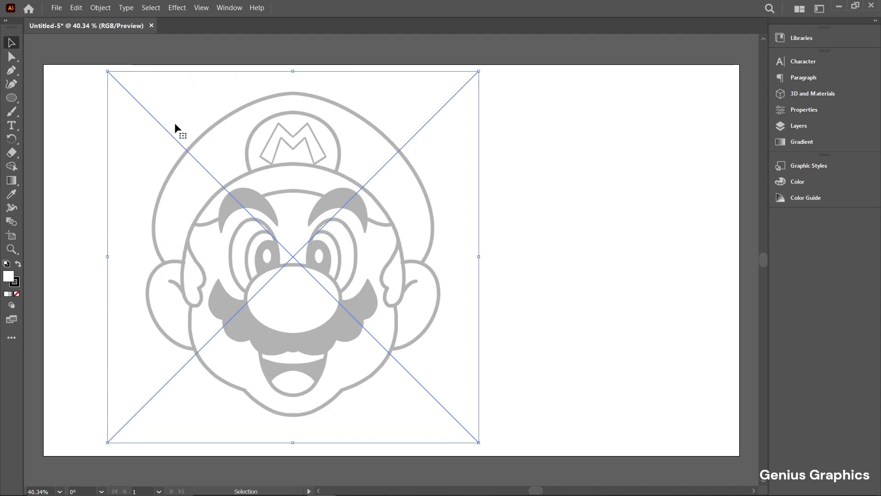
Lock the placed Mario sketch so it serves as a fixed tracing reference
left_click(101, 7)
mouse_move(111, 90)
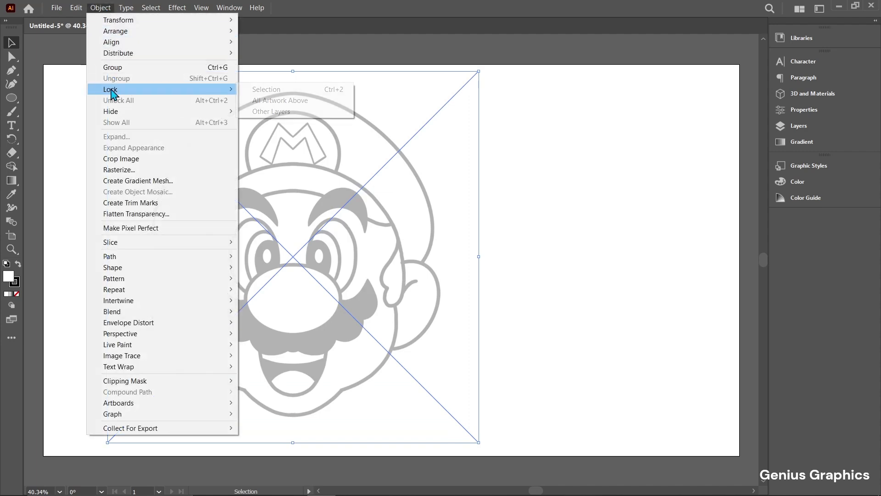
left_click(273, 90)
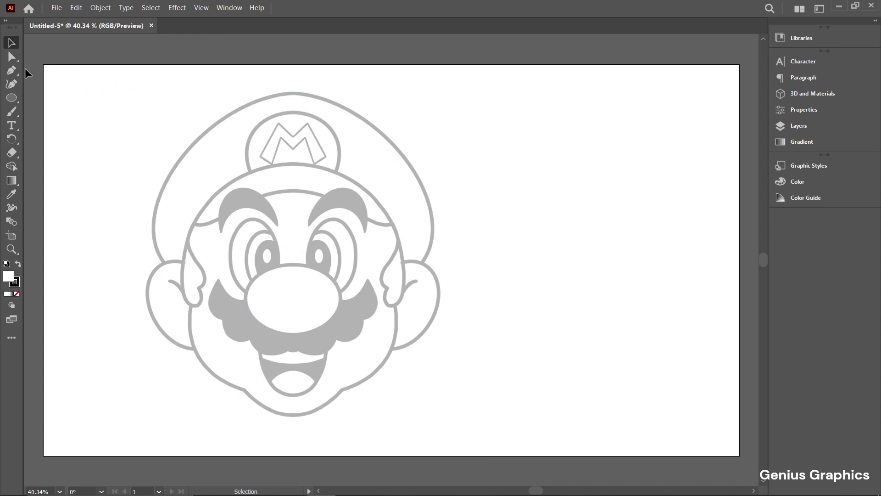
Choose the Pen tool and set the fill to None for new paths
left_click(12, 72)
left_click(786, 109)
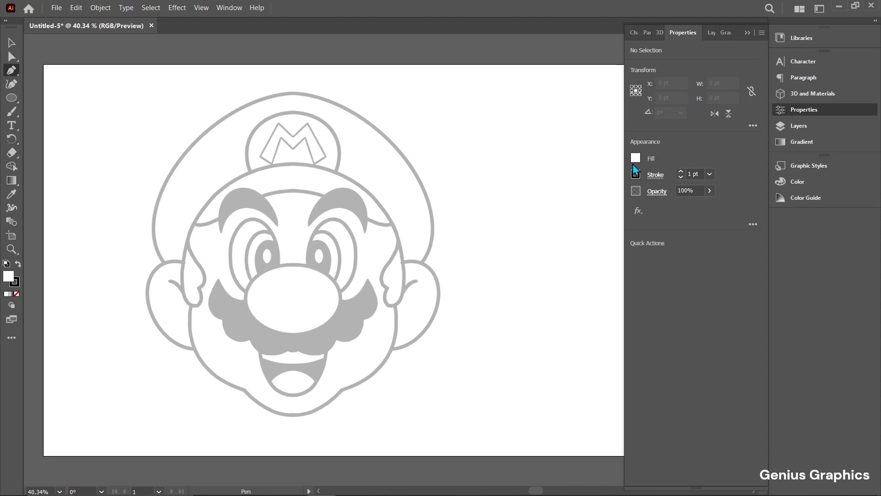
left_click(636, 158)
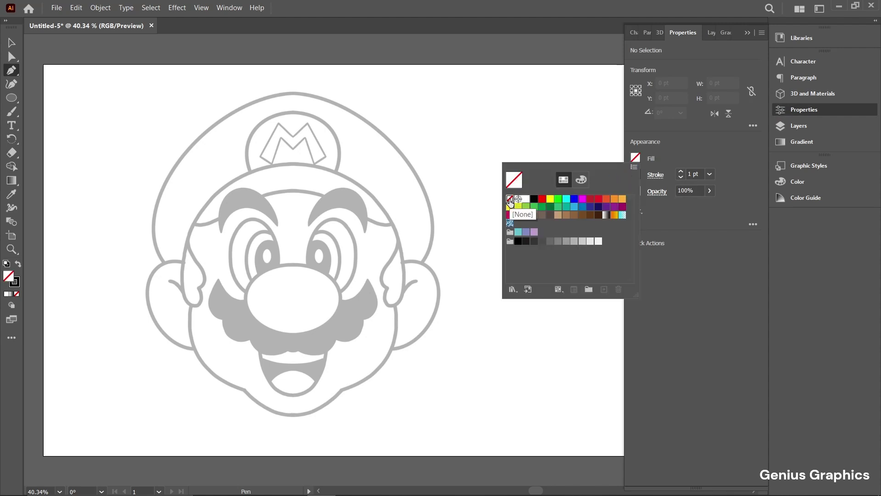
left_click(636, 160)
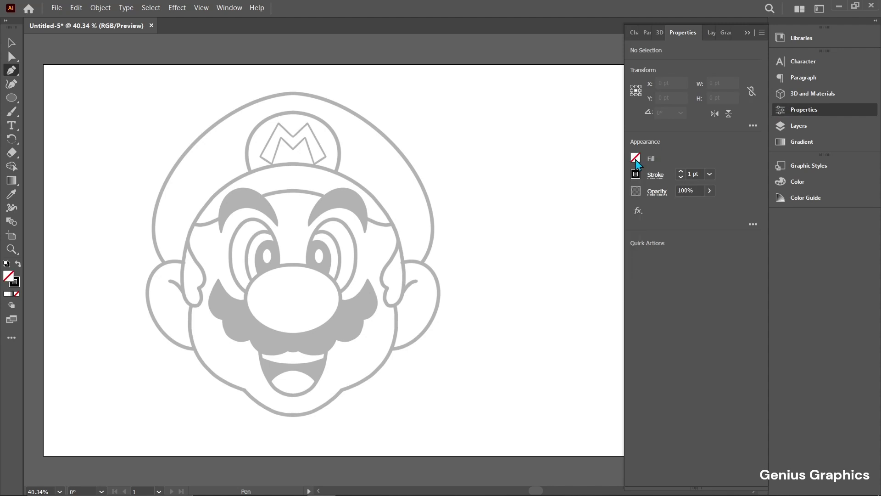
left_click(828, 111)
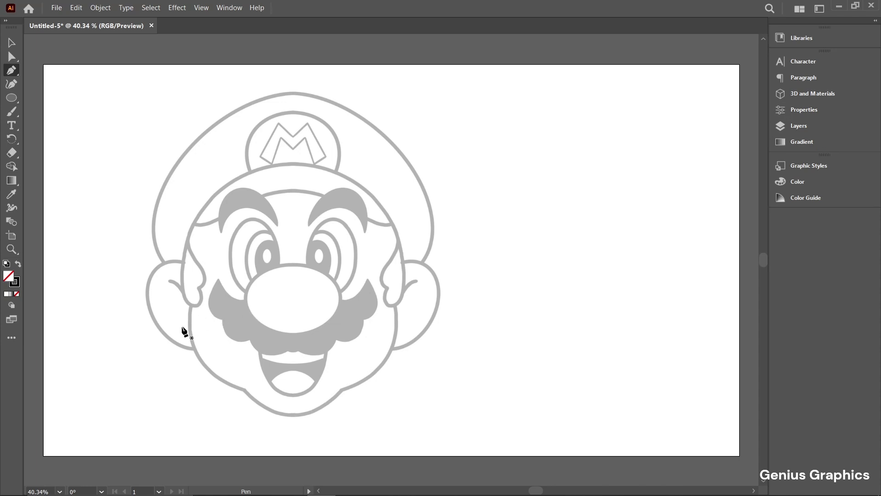
Draw a straight-segment path along the jaw from the left sideburn through both chin corners to the right sideburn
scroll(185, 331, "up", 6)
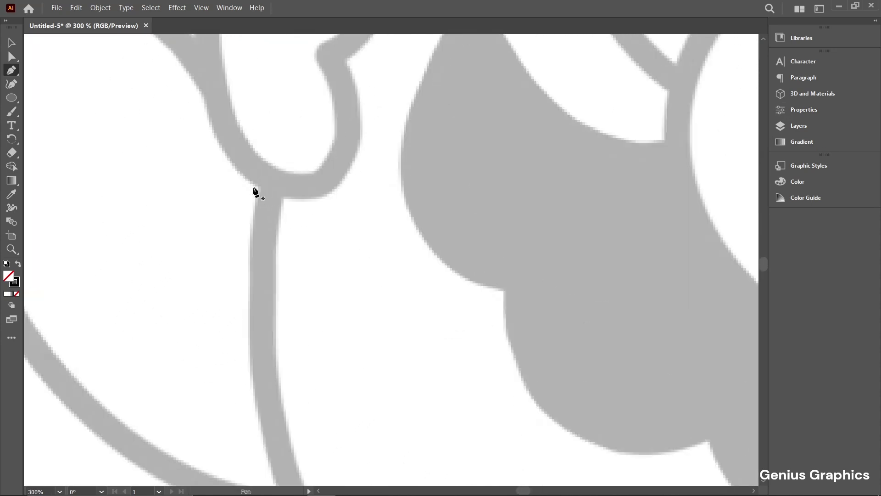
scroll(259, 190, "down", 6)
scroll(357, 339, "up", 6)
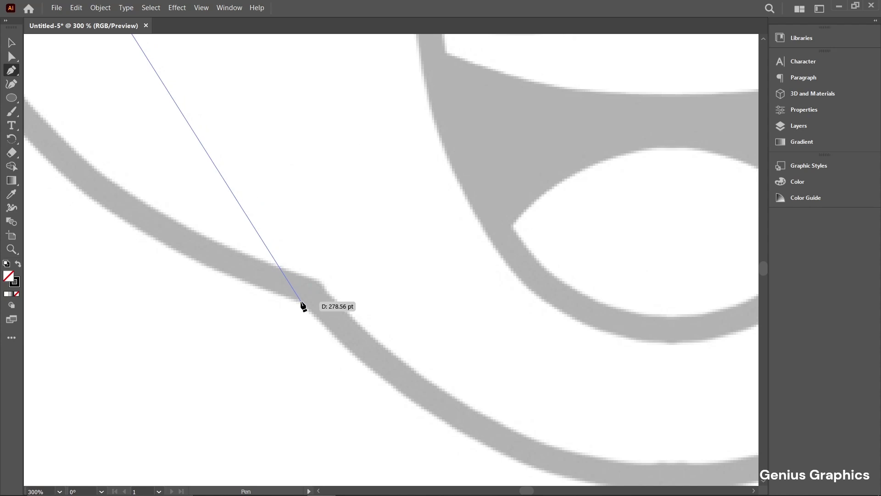
scroll(303, 305, "down", 6)
scroll(472, 306, "up", 6)
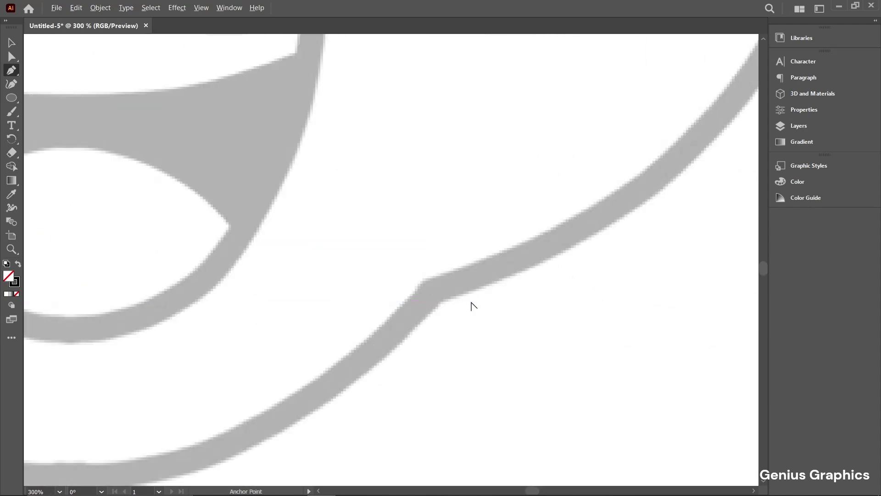
left_click(441, 302)
scroll(442, 302, "down", 6)
scroll(582, 87, "up", 6)
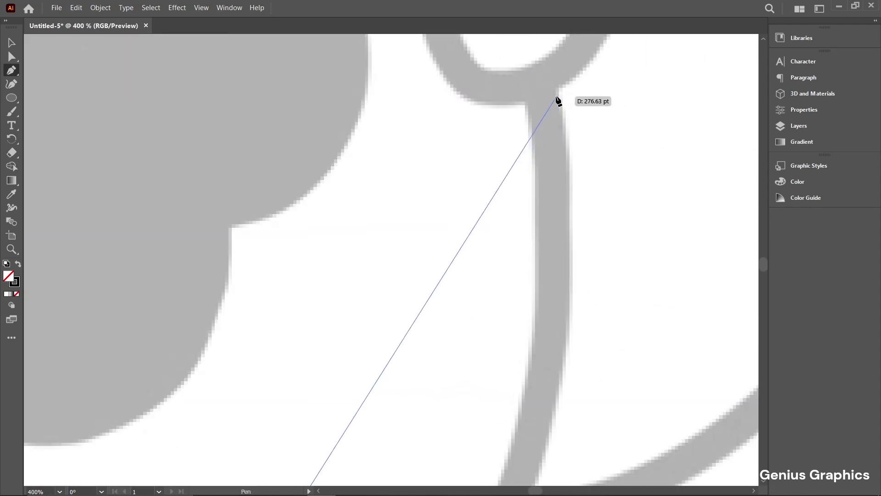
left_click(555, 90)
Extend both ends of the jaw path a short way up into the sideburns
scroll(563, 133, "up", 3)
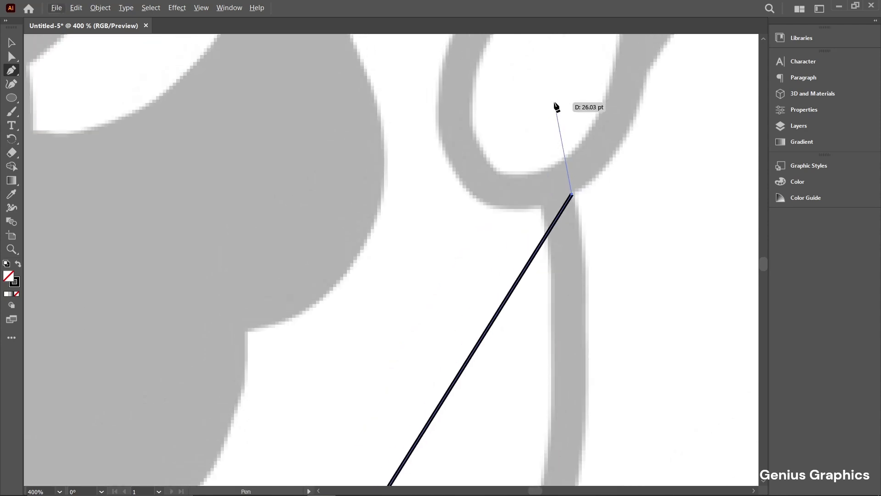
left_click(556, 106)
scroll(556, 107, "down", 6)
scroll(556, 241, "up", 1)
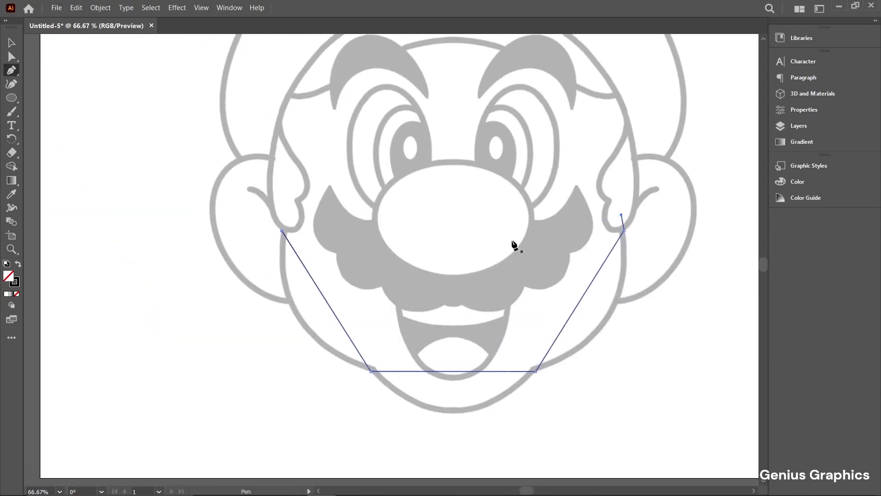
scroll(268, 228, "up", 6)
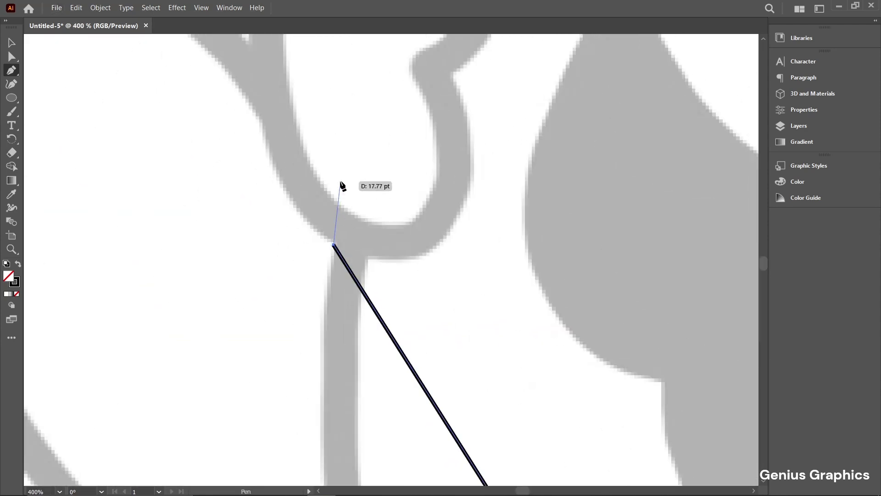
scroll(340, 182, "down", 3)
scroll(340, 182, "up", 4)
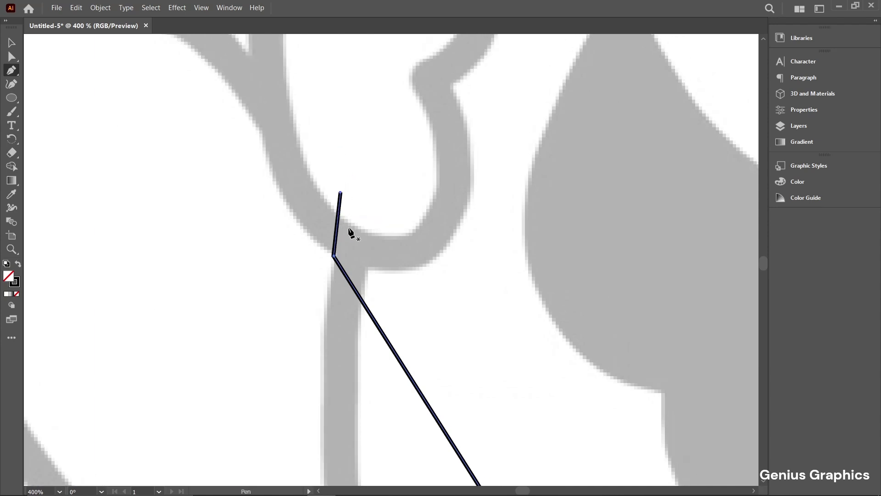
scroll(351, 232, "down", 6)
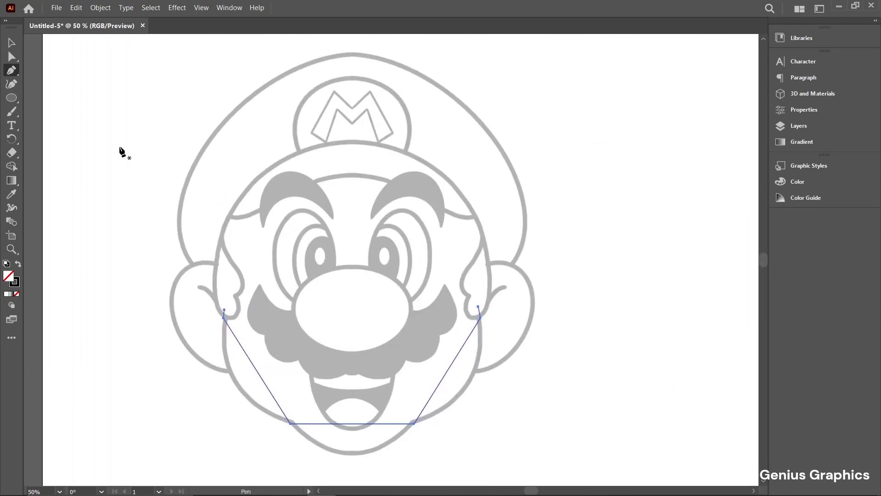
Bend the left jaw segment with the Anchor Point tool to follow the outer edge of the sketched cheek
left_click(11, 70)
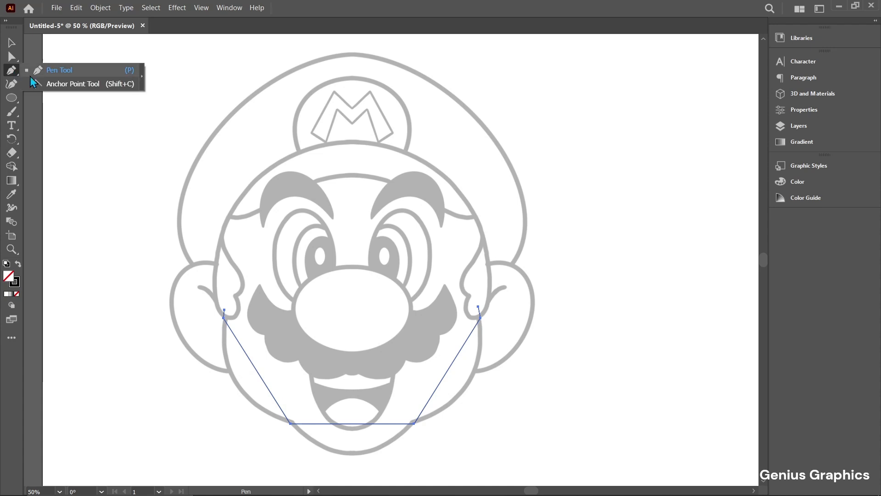
left_click(63, 87)
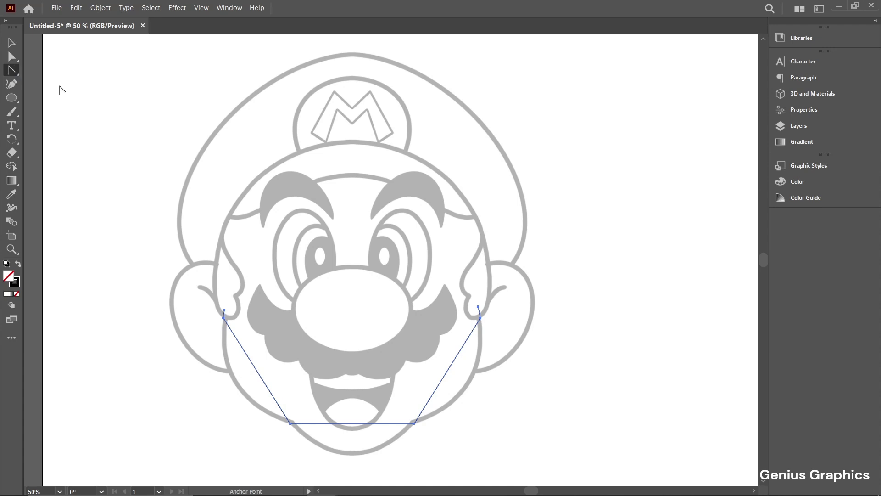
scroll(256, 394, "up", 3)
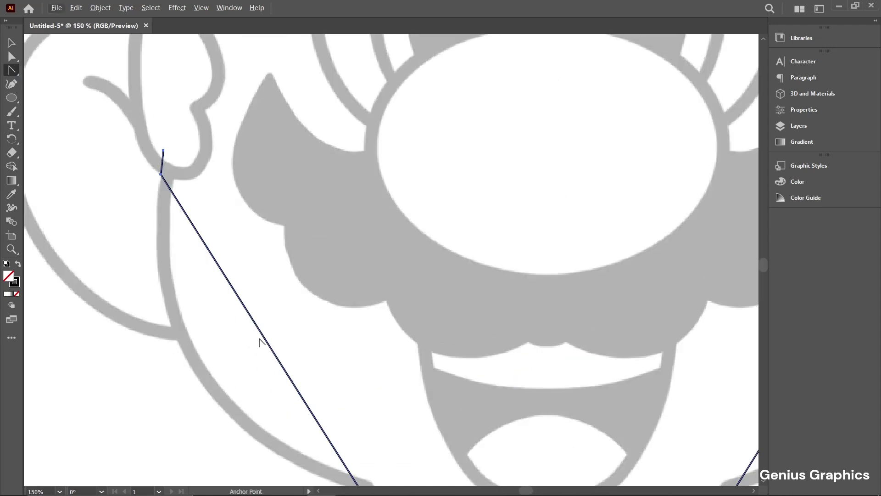
scroll(260, 334, "down", 1)
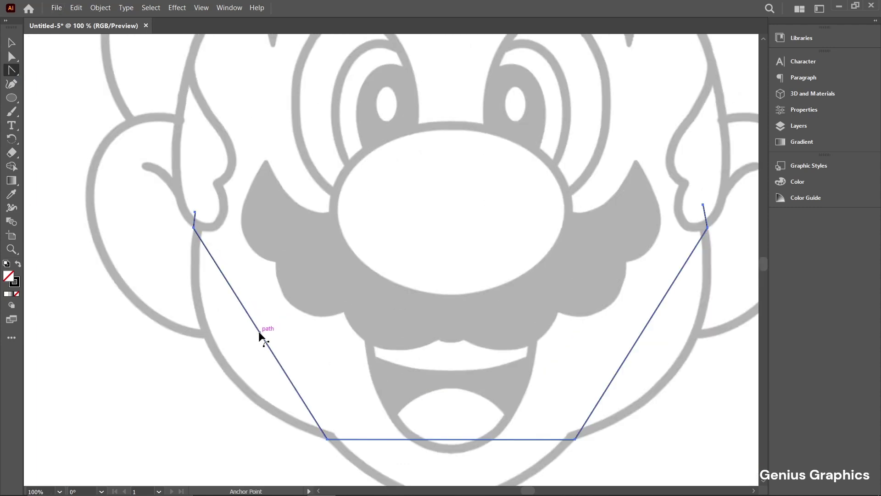
left_click_drag(260, 335, 217, 363)
scroll(224, 408, "up", 2)
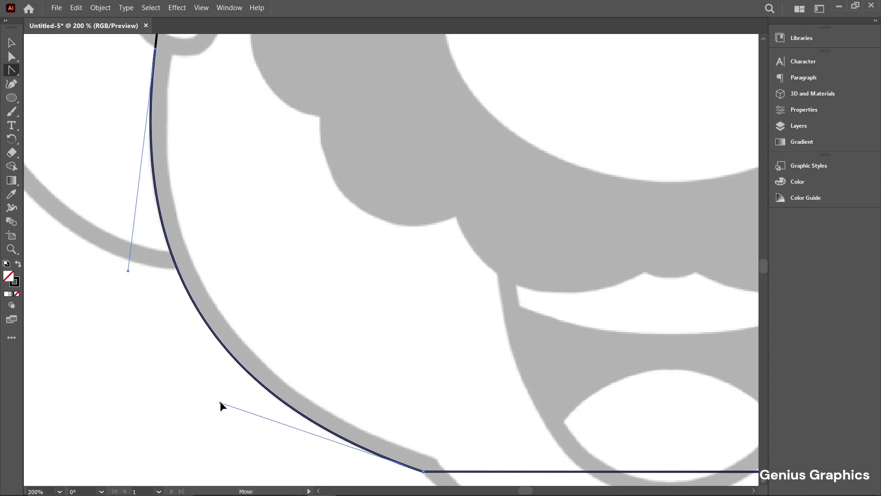
scroll(219, 400, "down", 2)
Bend the segment between the two chin corners downward to follow the sketched chin
left_click_drag(431, 450, 363, 425)
scroll(383, 323, "up", 2)
scroll(363, 424, "down", 2)
Bend the right jaw segment to follow the sketched cheek and refine its handles for a close fit
left_click_drag(596, 296, 516, 306)
left_click_drag(482, 254, 512, 282)
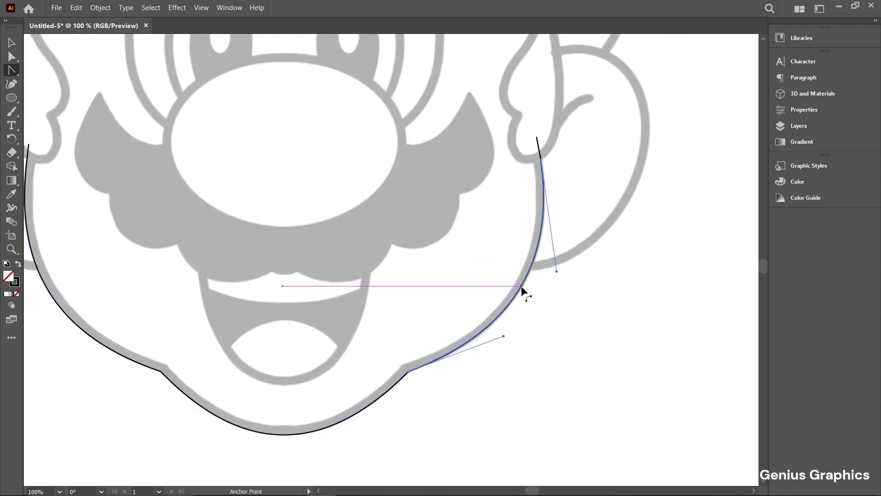
scroll(544, 253, "up", 2)
left_click_drag(569, 289, 575, 291)
left_click_drag(452, 420, 494, 394)
scroll(494, 394, "down", 3)
left_click_drag(437, 368, 486, 411)
scroll(453, 367, "down", 2)
scroll(453, 367, "down", 1)
scroll(453, 367, "up", 1)
scroll(453, 367, "down", 1)
scroll(452, 367, "up", 1)
Start a Pen path across the moustache's left tip and continue it with straight segments through the two left notches
right_click(13, 71)
left_click(65, 72)
scroll(272, 260, "up", 4)
left_click(288, 242)
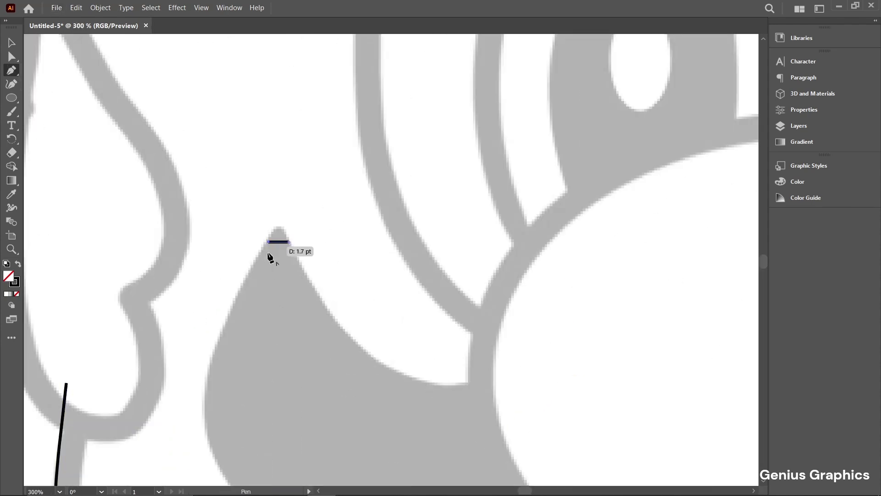
left_click(269, 240)
scroll(268, 240, "down", 4)
scroll(277, 307, "up", 5)
left_click(287, 307)
scroll(286, 306, "down", 3)
scroll(391, 383, "up", 3)
left_click(383, 372)
scroll(383, 373, "down", 4)
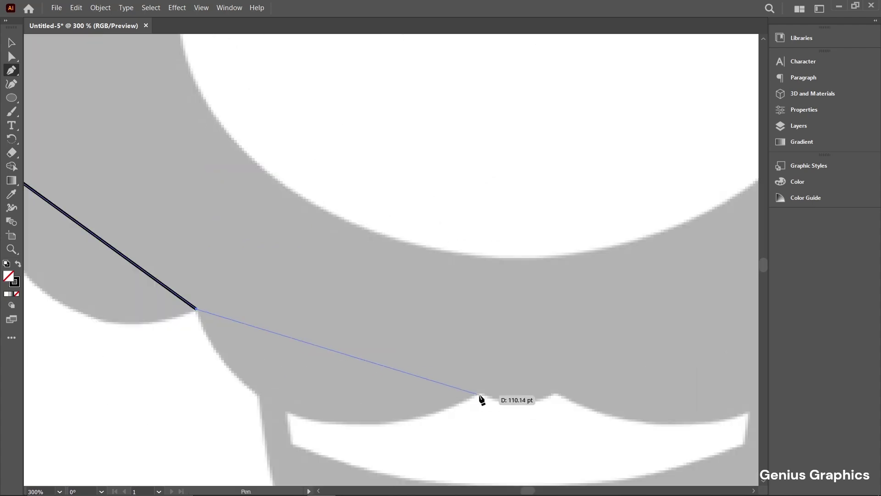
Continue the moustache path along its lower edge through both centre points to the first notch on the right
left_click(480, 396)
scroll(481, 396, "down", 3)
scroll(541, 399, "up", 3)
left_click(415, 388)
scroll(415, 389, "down", 3)
scroll(483, 375, "up", 3)
left_click(562, 341)
scroll(562, 341, "down", 3)
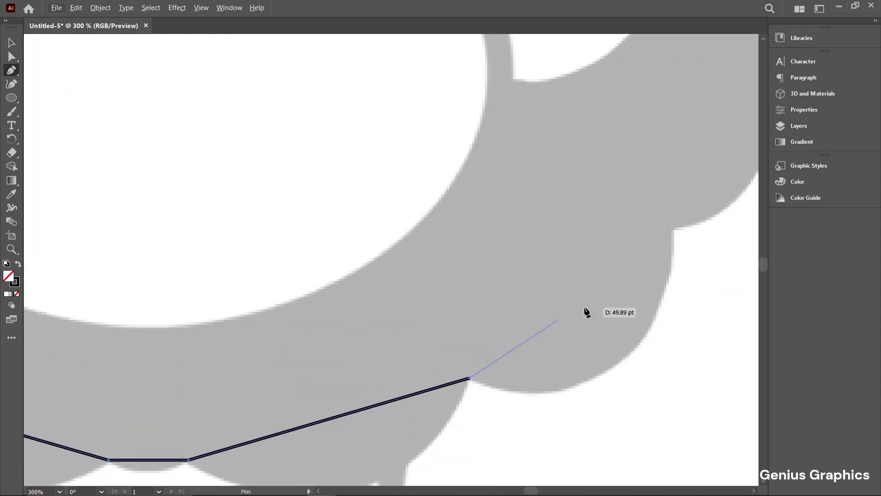
Continue the moustache path up across the right tip, straight across the nose, and close it at the left tip
scroll(600, 275, "up", 6)
left_click(574, 103)
left_click(526, 105)
scroll(526, 107, "down", 4)
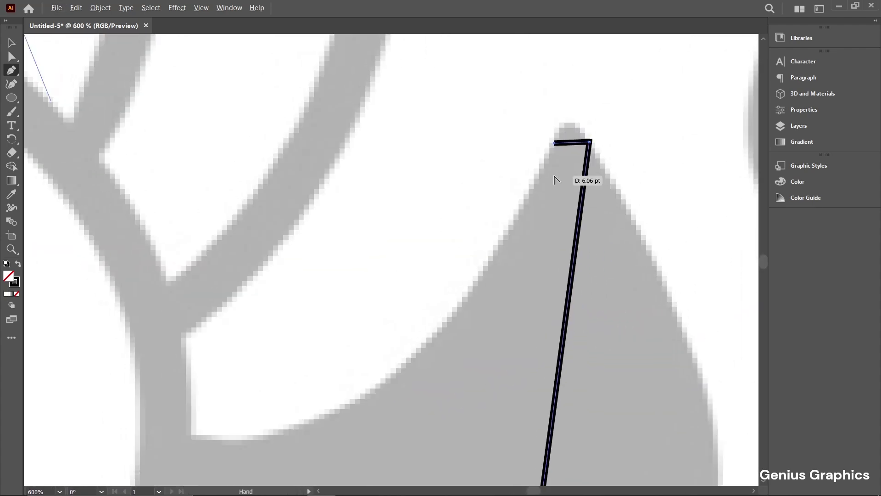
scroll(350, 355, "up", 4)
left_click(331, 354)
scroll(331, 354, "down", 4)
scroll(216, 345, "up", 3)
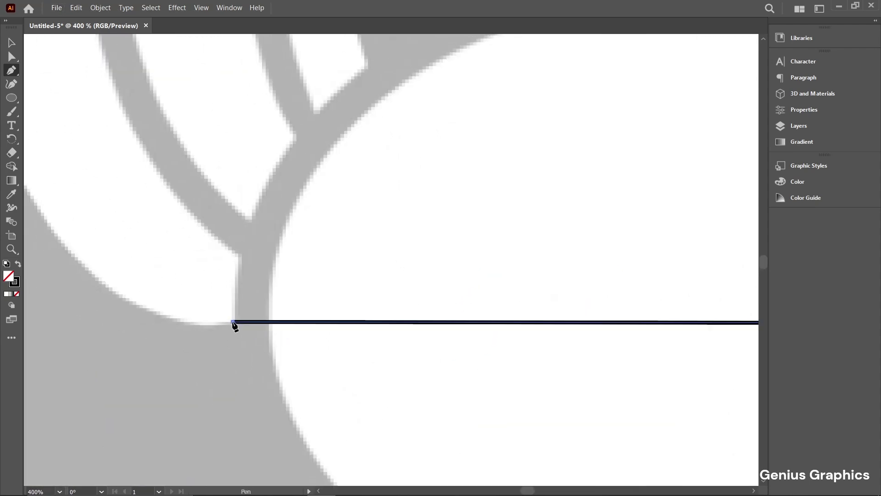
left_click(233, 323)
scroll(233, 323, "down", 3)
left_click(229, 232)
scroll(228, 232, "down", 3)
left_click_drag(442, 312, 424, 344)
Curve the moustache's outermost left segment with the Anchor Point tool to match the sketched lobe
right_click(12, 73)
left_click(72, 84)
scroll(288, 317, "up", 3)
left_click_drag(292, 291, 238, 311)
scroll(230, 354, "up", 2)
left_click_drag(218, 347, 221, 372)
left_click_drag(206, 213, 189, 314)
Curve the moustache's second left lobe between its two notches and adjust the handles to the sketch
scroll(243, 278, "down", 3)
scroll(296, 405, "up", 3)
left_click_drag(335, 271, 296, 339)
scroll(312, 357, "up", 1)
left_click_drag(313, 390, 322, 401)
left_click_drag(224, 322, 217, 322)
Curve the moustache's lower left lobe up to the centre point and adjust both of its handles
scroll(216, 322, "down", 3)
scroll(221, 358, "up", 2)
left_click_drag(290, 341, 291, 338)
left_click_drag(536, 346, 324, 362)
scroll(359, 395, "up", 1)
left_click_drag(379, 394, 401, 404)
left_click_drag(248, 374, 233, 372)
Curve the small centre dip and the lower right lobe of the moustache to match the sketch
left_click_drag(602, 379, 419, 381)
left_click_drag(419, 322, 419, 343)
left_click_drag(706, 262, 563, 338)
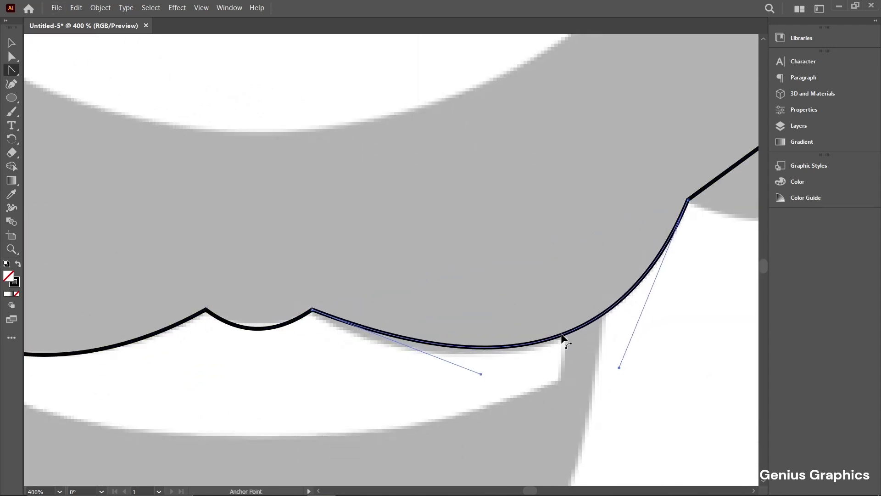
left_click_drag(482, 374, 426, 383)
left_click_drag(619, 370, 638, 369)
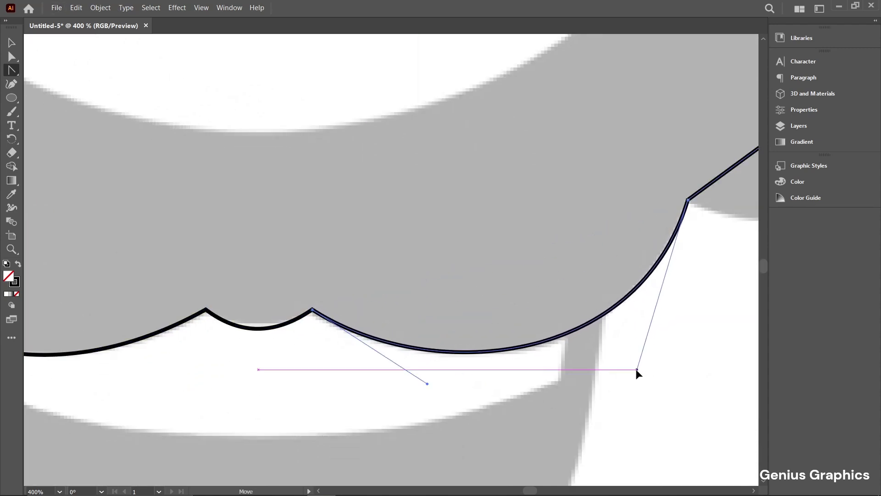
Curve the moustache's second right lobe between its two notches and fine-tune its handles
scroll(638, 369, "down", 1)
left_click_drag(719, 259, 398, 334)
left_click_drag(461, 240, 502, 303)
scroll(507, 306, "up", 2)
left_click_drag(443, 390, 414, 415)
left_click_drag(589, 272, 545, 350)
left_click_drag(542, 383, 569, 364)
Curve the moustache's outermost right lobe up to the tip and adjust both handles
scroll(570, 363, "down", 3)
left_click_drag(614, 150, 511, 193)
scroll(512, 194, "up", 1)
left_click_drag(435, 281, 516, 307)
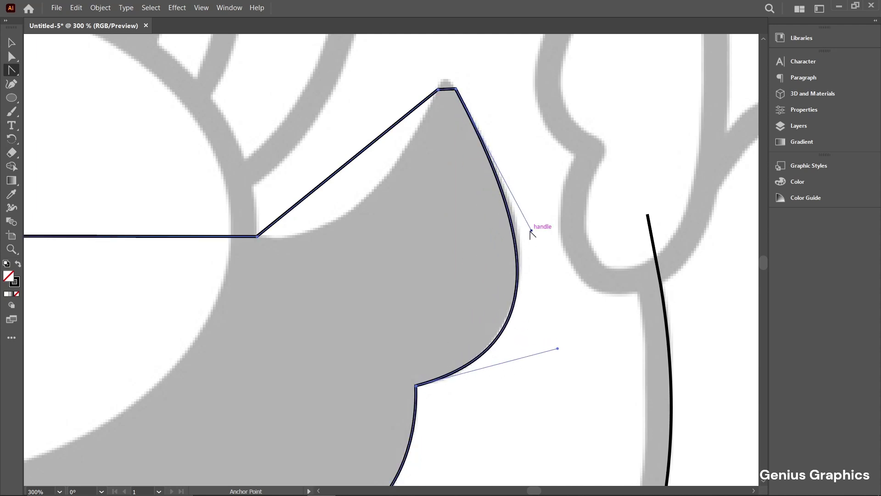
left_click_drag(530, 230, 539, 225)
left_click_drag(557, 347, 553, 346)
Shape the moustache's right tip and curve the upper edge between that tip and the nose
left_click_drag(458, 80, 521, 130)
scroll(525, 161, "up", 4)
scroll(521, 129, "down", 3)
left_click_drag(388, 239, 405, 291)
scroll(444, 267, "up", 1)
left_click_drag(457, 277, 455, 270)
Curve the moustache's upper left edge between the nose and the tip, and round off the left tip
left_click_drag(336, 376, 430, 323)
scroll(429, 323, "down", 5)
scroll(86, 306, "up", 4)
left_click_drag(271, 274, 248, 319)
scroll(114, 156, "up", 3)
left_click_drag(167, 197, 186, 199)
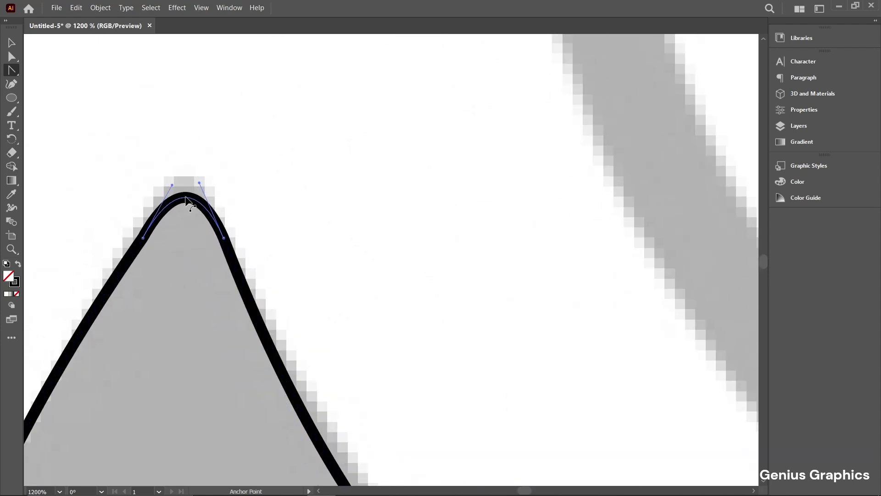
scroll(185, 198, "down", 8)
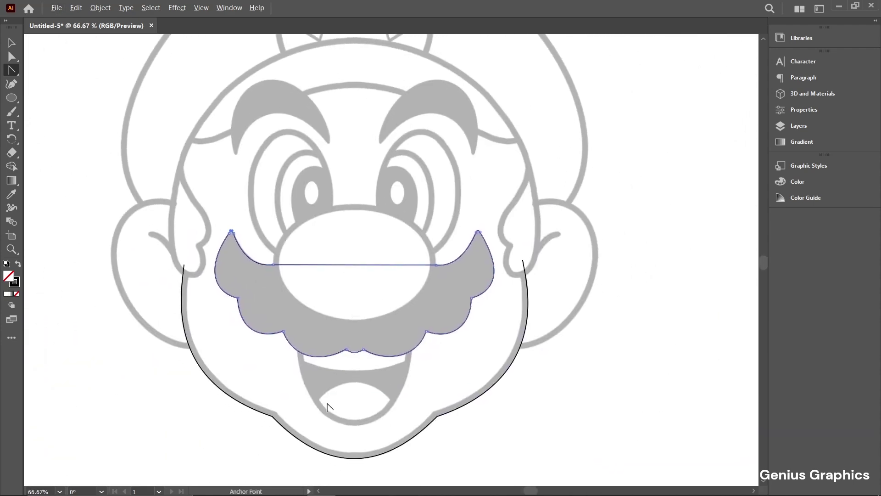
Plot the mouth outline with the Pen tool from inside the moustache's lower left, through the mouth's bottom centre, up into its lower right
scroll(380, 368, "up", 4)
scroll(362, 386, "down", 1)
left_click_drag(11, 70, 60, 73)
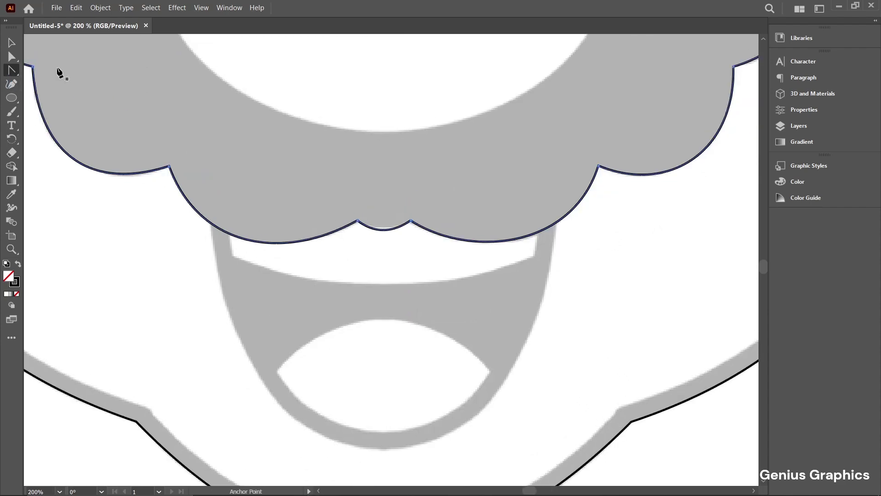
left_click(59, 70)
scroll(217, 258, "up", 2)
left_click(206, 146)
left_click(205, 186)
scroll(216, 232, "down", 3)
left_click(340, 384)
scroll(340, 384, "up", 3)
scroll(338, 374, "down", 2)
scroll(505, 211, "up", 4)
left_click(513, 202)
left_click(513, 130)
scroll(514, 134, "down", 3)
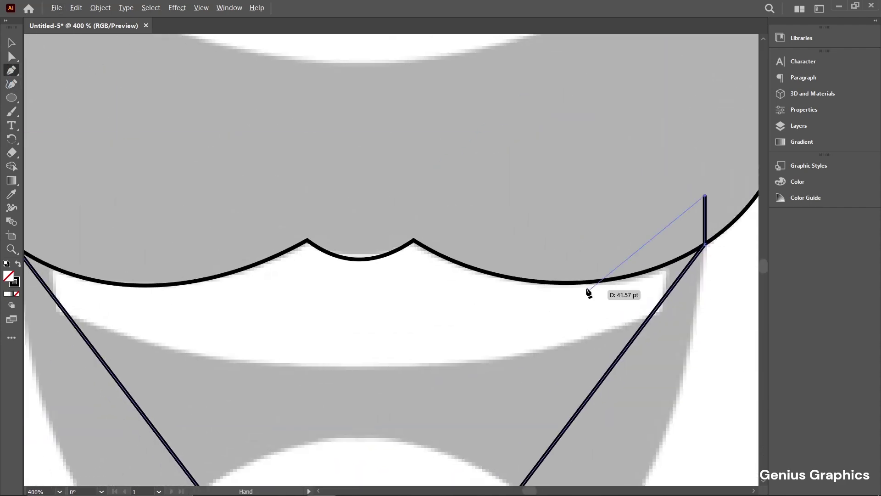
Plot the upper teeth's outline as an open path with both ends inside the moustache and anchors at the two lower corners
scroll(296, 273, "up", 1)
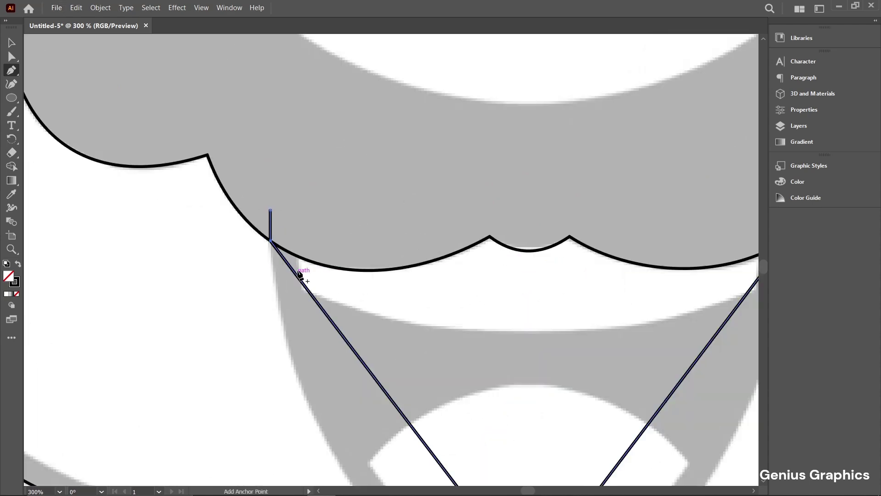
left_click(295, 241)
scroll(303, 292, "up", 3)
left_click(300, 293)
scroll(317, 283, "down", 4)
left_click_drag(408, 330, 275, 417)
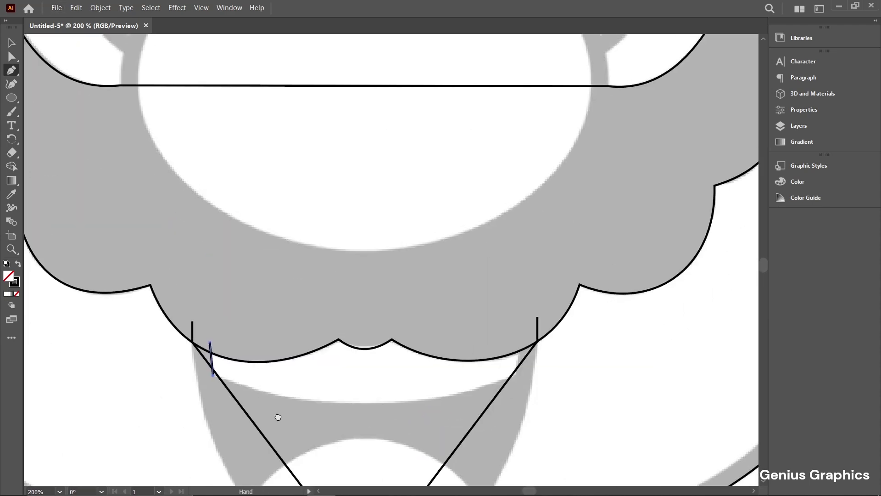
scroll(501, 379, "up", 4)
left_click(557, 357)
left_click(572, 189)
scroll(366, 315, "down", 4)
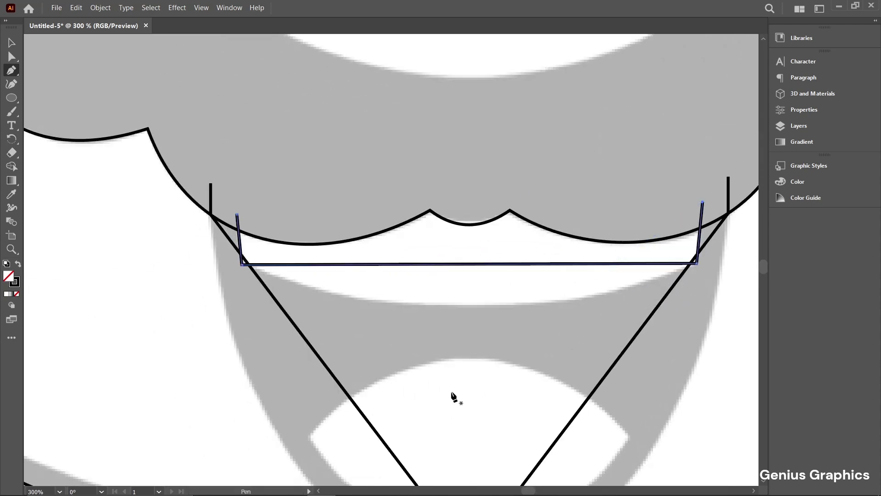
Curve both sides of the mouth outline and the lower edge of the teeth with the Anchor Point tool to match the sketch
key("shift+c")
scroll(274, 233, "down", 3)
left_click_drag(313, 290, 224, 340)
scroll(268, 318, "up", 2)
scroll(225, 340, "down", 1)
left_click_drag(537, 291, 582, 362)
scroll(364, 222, "up", 2)
left_click_drag(393, 217, 393, 265)
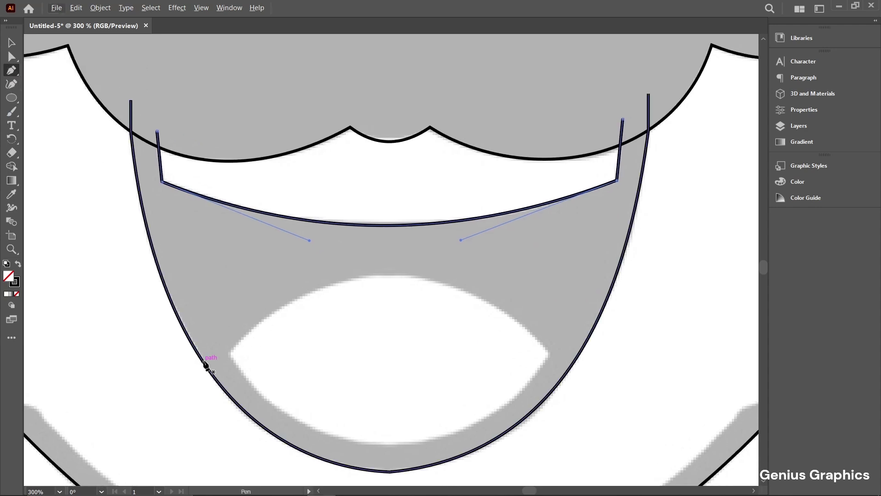
Draw a line across the mouth at the tongue's corners and bend it upward along the tongue's top edge
left_click(203, 361)
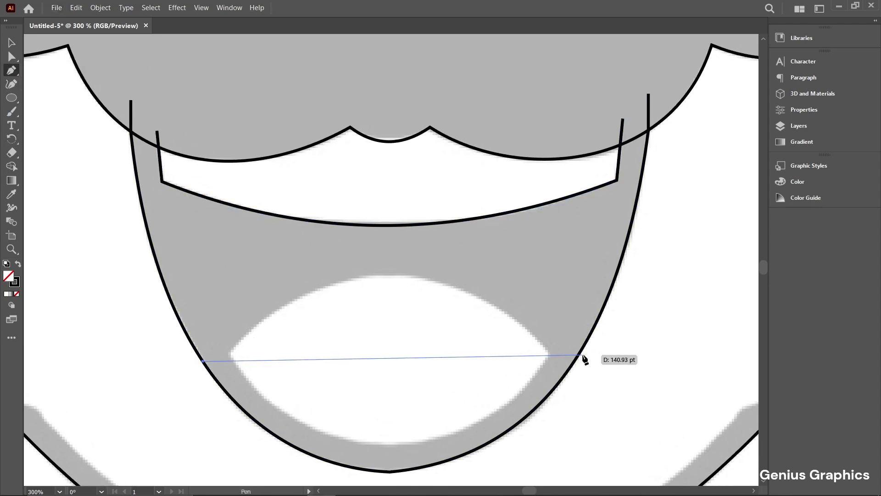
left_click(582, 354)
left_click(11, 70)
left_click(59, 76)
left_click_drag(391, 358, 388, 275)
Extend the tongue curve's left end slightly past the mouth outline with the Pen tool
right_click(14, 72)
left_click(55, 71)
scroll(186, 371, "up", 3)
left_click(234, 342)
left_click(218, 358)
scroll(219, 359, "down", 4)
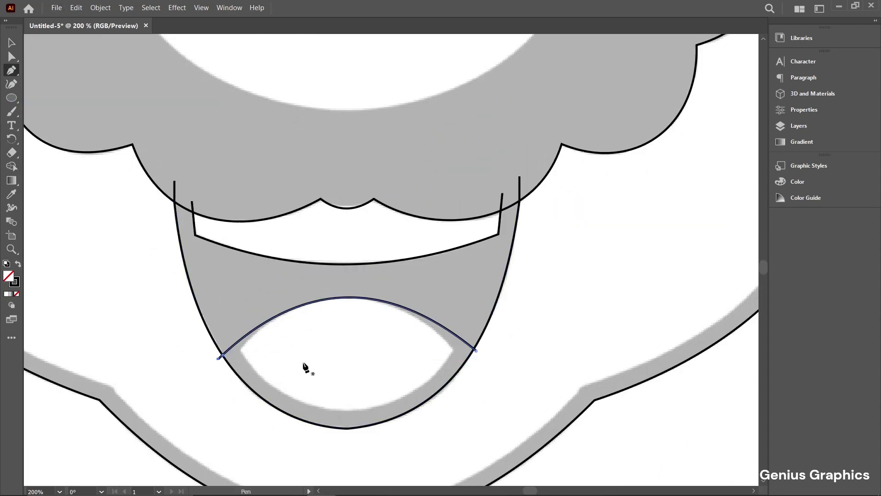
Start the left ear's outline with a short tail inside the sideburn, an anchor at the ear's upper end and one on its outer edge
left_click_drag(306, 380, 355, 434)
scroll(356, 431, "down", 3)
left_click_drag(363, 374, 373, 422)
scroll(207, 332, "up", 1)
left_click_drag(207, 304, 256, 285)
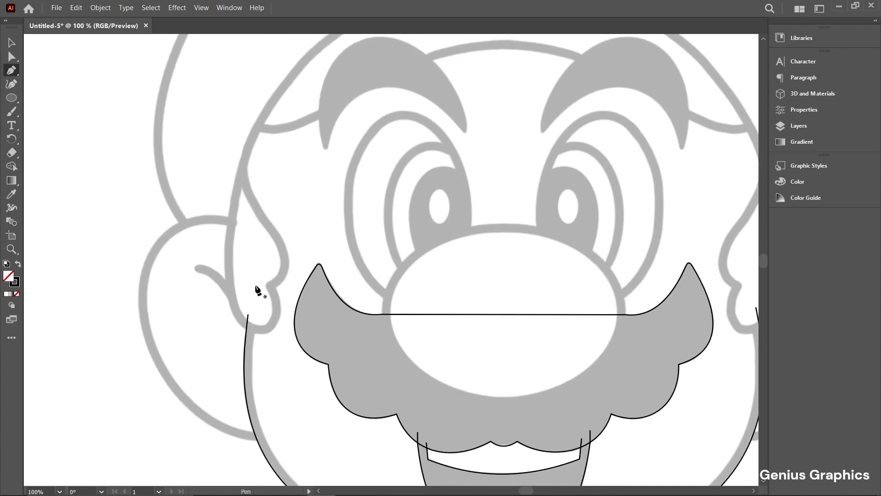
scroll(255, 285, "up", 1)
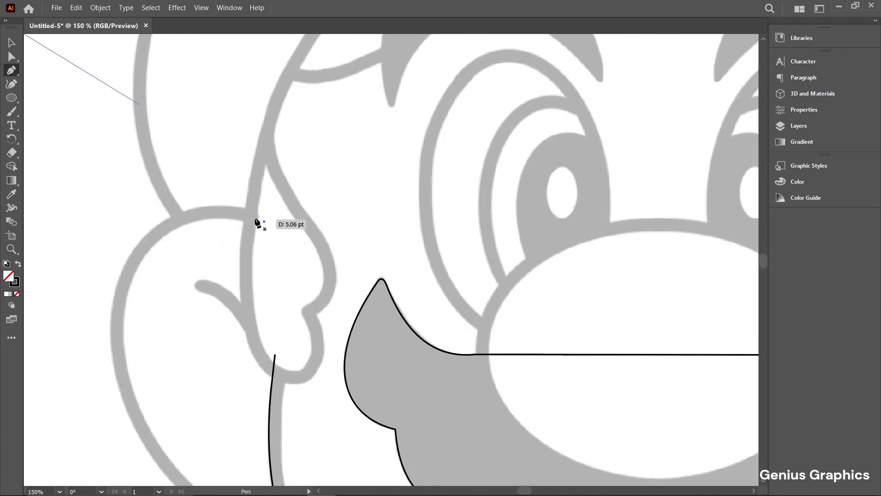
scroll(246, 208, "up", 2)
left_click(247, 208)
scroll(246, 208, "down", 2)
left_click_drag(202, 296, 246, 258)
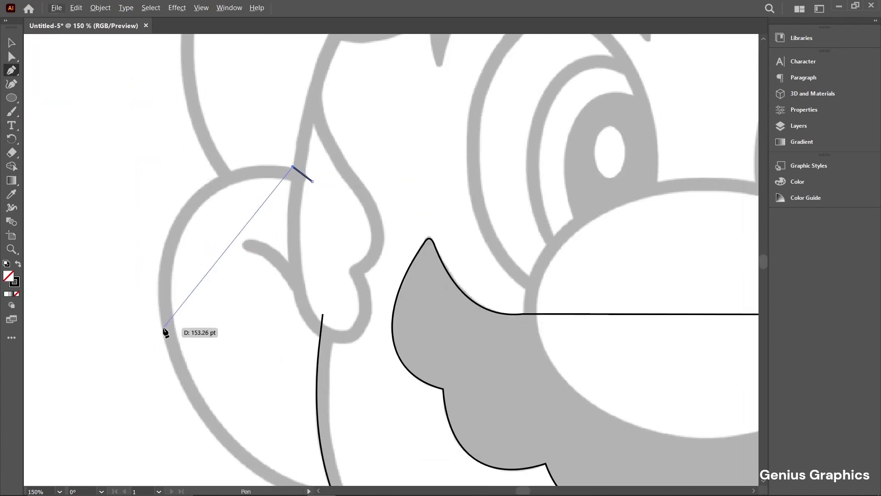
left_click(164, 329)
Continue the left ear's outline to its lower end on the cheek line and finish with a short tail inside the face
left_click_drag(188, 367, 191, 323)
scroll(333, 458, "up", 4)
left_click_drag(352, 411, 280, 333)
left_click(346, 404)
left_click(423, 405)
scroll(421, 406, "down", 6)
scroll(282, 336, "up", 1)
scroll(275, 330, "up", 3)
Curve the left ear's upper and lower segments with the Anchor Point tool to follow the sketch's outer edge
left_click_drag(12, 70, 65, 88)
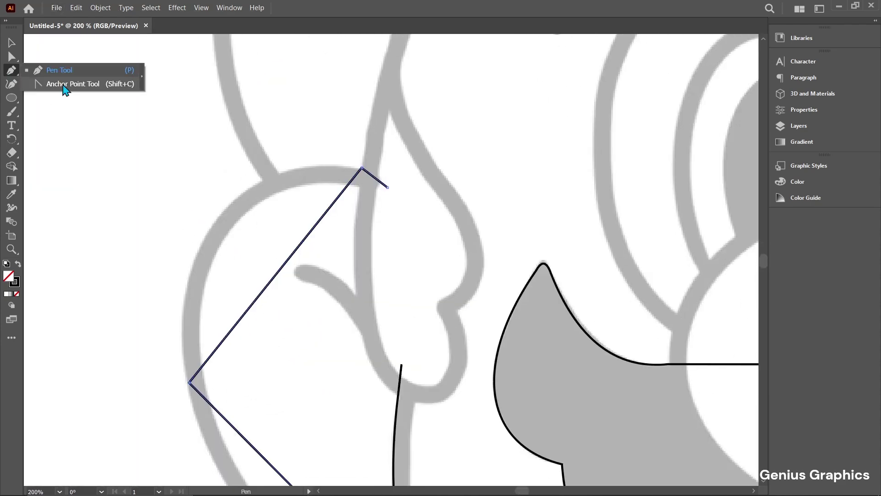
left_click_drag(276, 279, 167, 244)
left_click_drag(297, 316, 289, 81)
left_click_drag(290, 252, 260, 307)
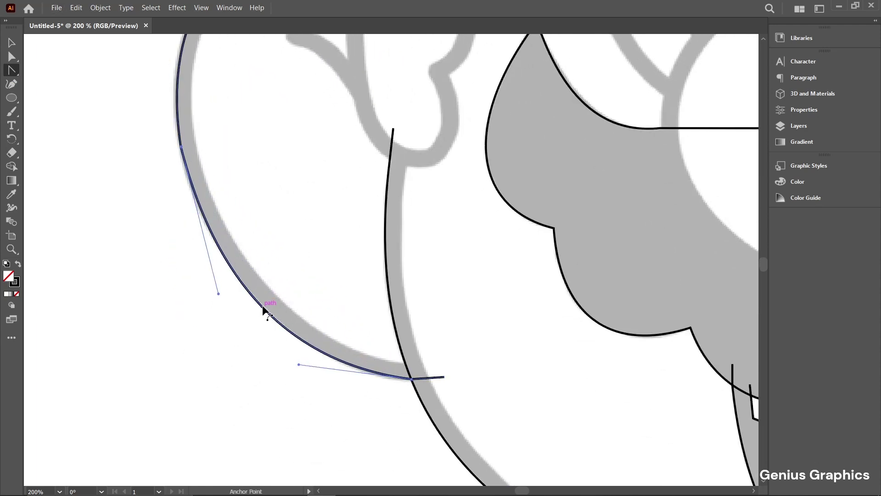
scroll(190, 164, "up", 3)
scroll(242, 188, "down", 1)
mouse_move(264, 431)
left_mouse_down()
mouse_move(250, 422)
mouse_move(252, 431)
left_mouse_up()
scroll(253, 398, "down", 4)
scroll(300, 439, "up", 4)
scroll(299, 439, "down", 4)
scroll(286, 247, "up", 4)
scroll(242, 393, "down", 6)
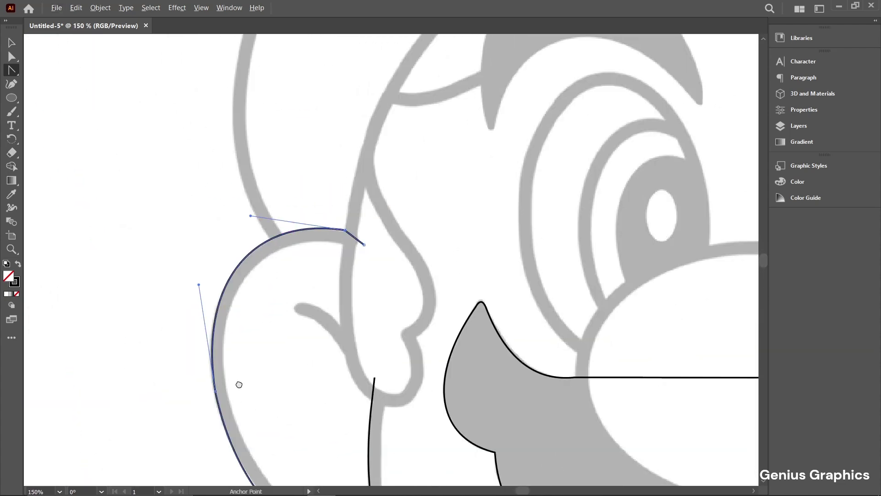
Plot the left sideburn as a closed straight-sided path through its tip, right bend, notch, bottom and left side
left_click_drag(12, 71, 57, 70)
scroll(252, 379, "up", 2)
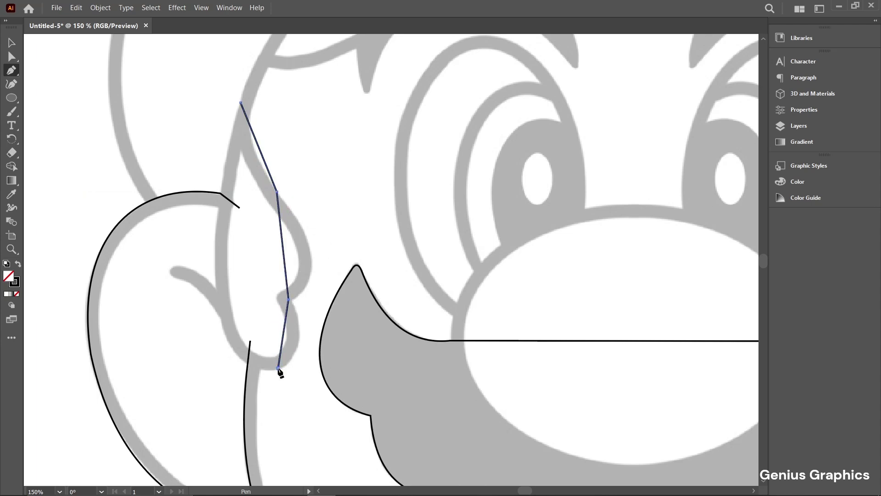
scroll(279, 370, "up", 4)
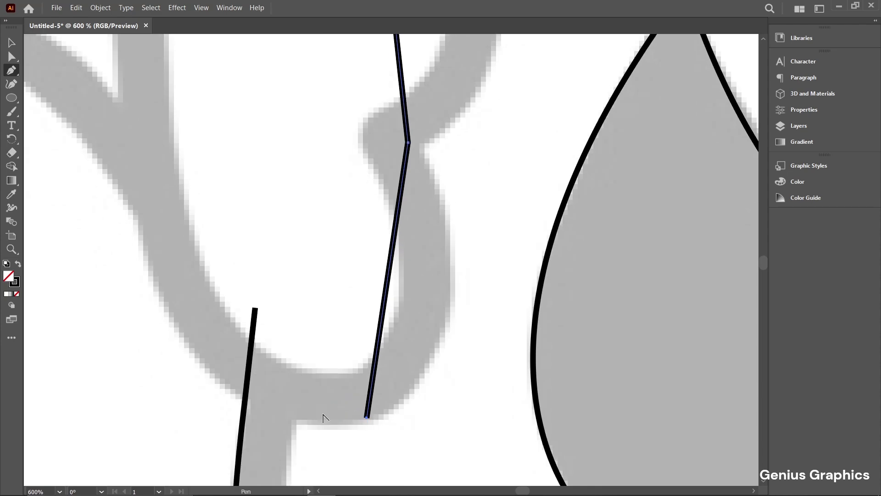
scroll(324, 418, "down", 5)
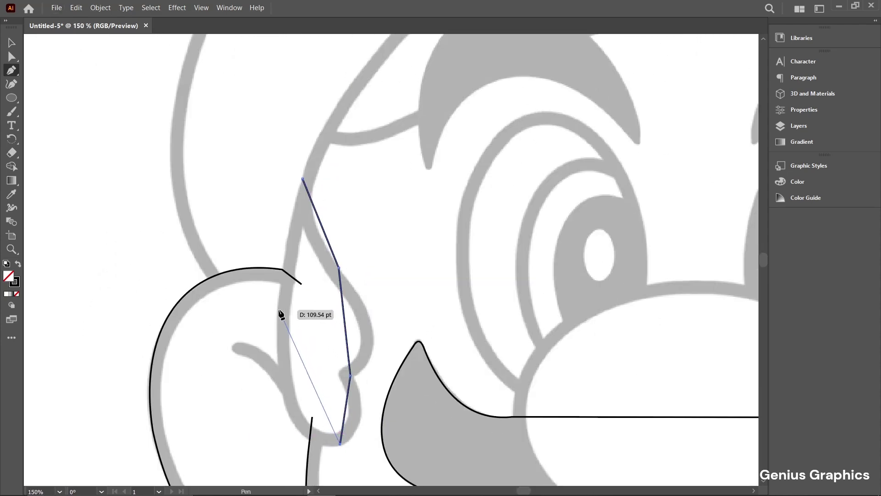
left_click(278, 307)
scroll(279, 305, "down", 1)
scroll(294, 229, "up", 5)
left_click(299, 199)
scroll(299, 199, "down", 5)
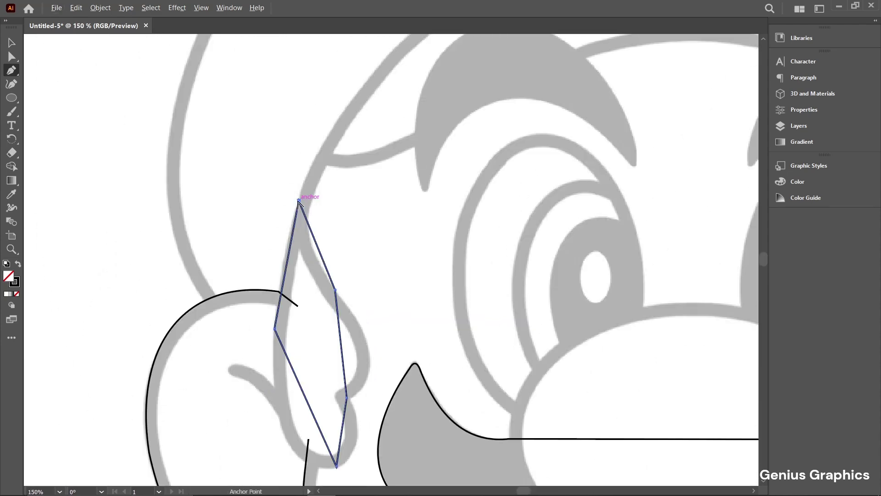
Curve the left sideburn's lower left side and its bottom lobe with the Anchor Point tool
scroll(294, 316, "up", 1)
scroll(295, 317, "up", 2)
right_click(12, 71)
left_click(52, 84)
left_click_drag(326, 338, 295, 284)
left_click_drag(348, 318, 380, 345)
left_click_drag(307, 339, 246, 367)
left_click(376, 372)
Curve the left sideburn's right bulge above the notch and the edge running up to the tip
scroll(373, 251, "up", 1)
left_click_drag(373, 250, 337, 332)
mouse_move(304, 251)
left_mouse_down()
mouse_move(329, 248)
mouse_move(380, 269)
left_mouse_up()
left_click_drag(354, 248, 387, 434)
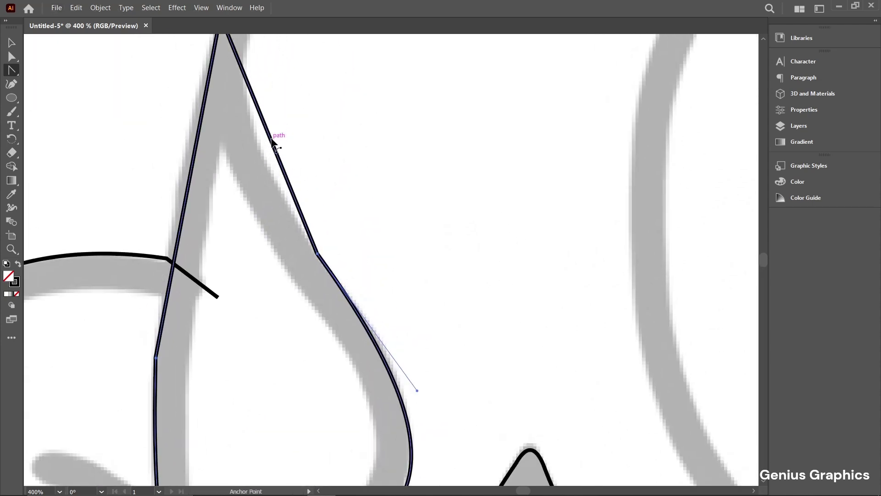
left_click_drag(271, 139, 257, 153)
Curve the left sideburn's upper left edge below the tip and refine its fit to the sketch
scroll(320, 138, "down", 2)
scroll(305, 399, "up", 1)
scroll(292, 473, "up", 3)
left_click_drag(293, 479, 330, 380)
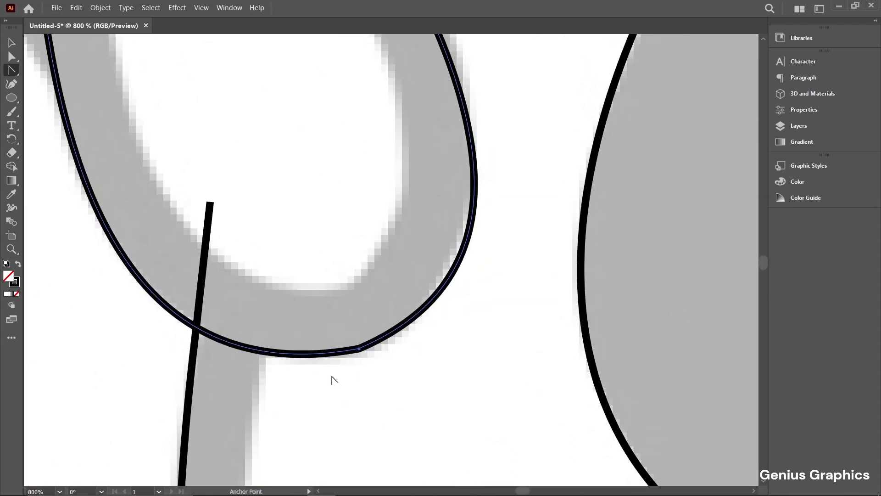
scroll(337, 390, "down", 4)
scroll(288, 223, "up", 2)
left_click_drag(282, 227, 315, 362)
left_click_drag(330, 248, 320, 219)
scroll(339, 259, "down", 3)
scroll(331, 344, "up", 4)
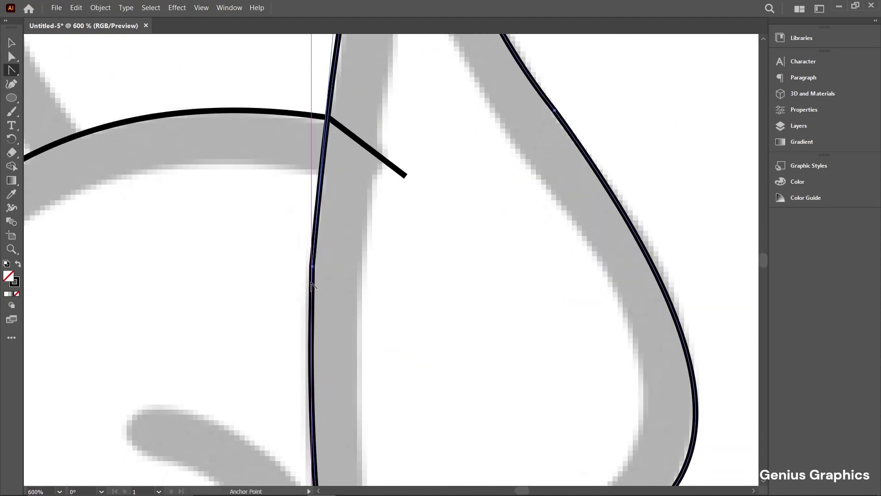
Plot the cap brim's lower edge with the Pen tool from its left corner, through an anchor at each eyebrow, to its right corner
scroll(315, 291, "down", 8)
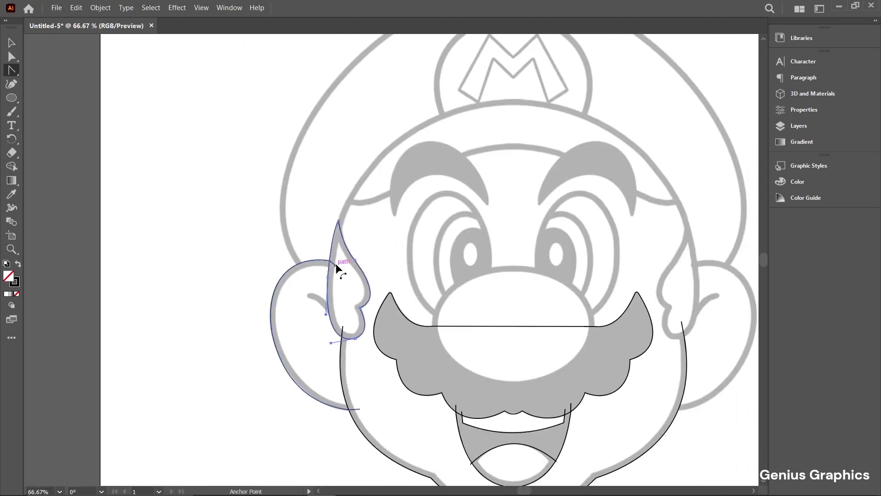
left_click_drag(359, 239, 284, 264)
right_click(14, 72)
left_click(54, 71)
scroll(281, 242, "up", 4)
scroll(286, 224, "down", 1)
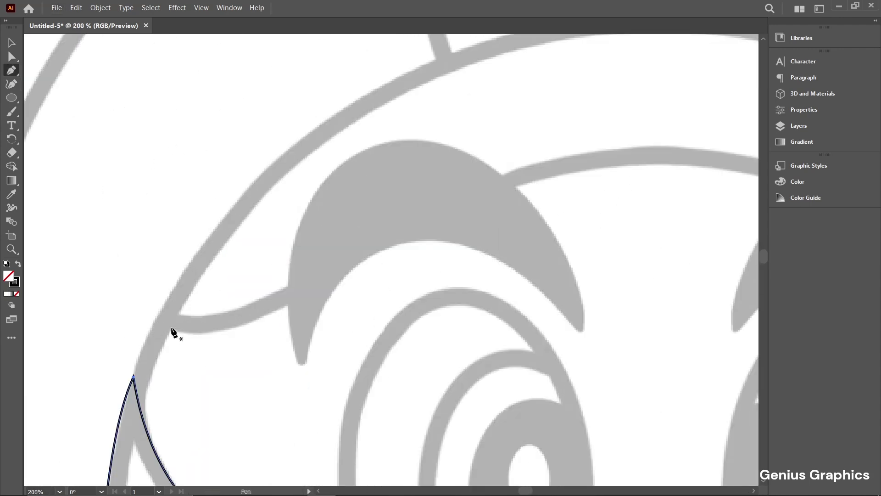
left_click(382, 242)
scroll(513, 248, "down", 1)
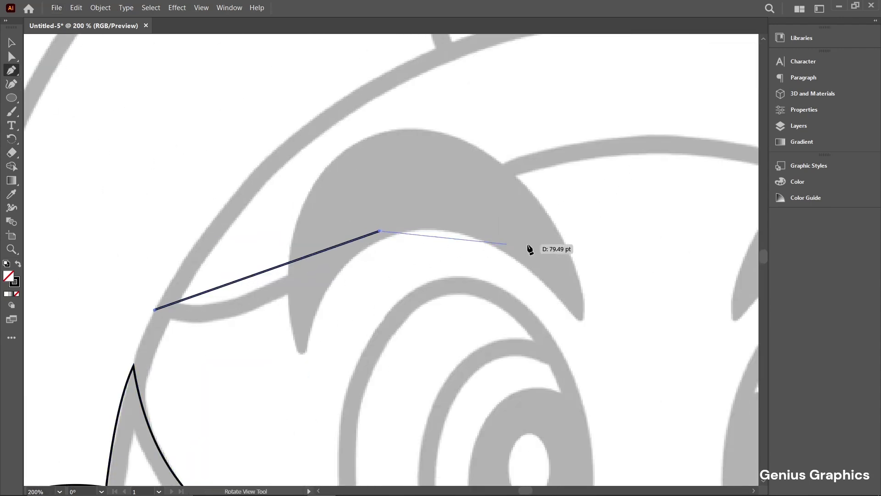
scroll(498, 253, "down", 2)
scroll(538, 260, "right", 1)
scroll(528, 258, "down", 3)
scroll(487, 248, "up", 3)
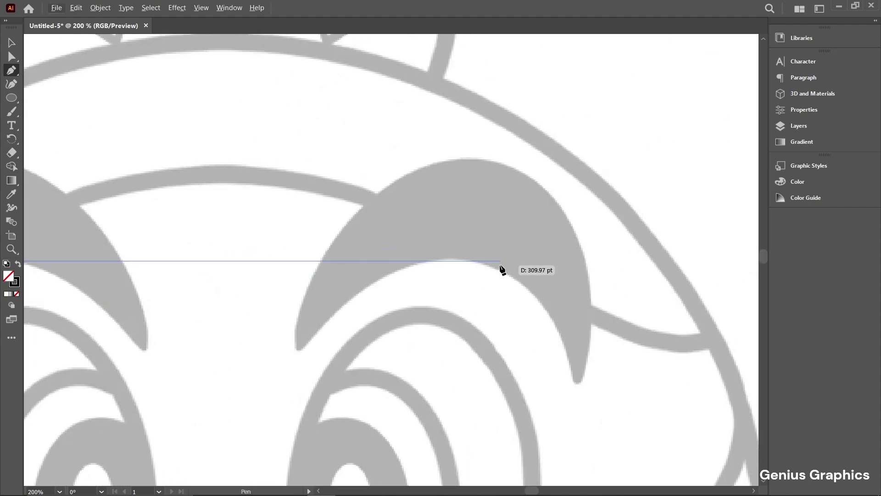
left_click(500, 261)
left_click(724, 337)
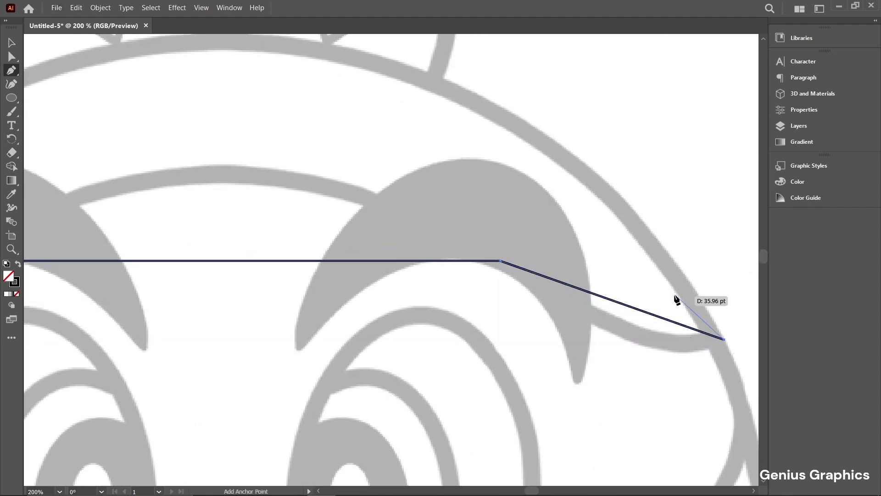
Add an anchor at the top centre of the brim beneath the M and close the path at the brim's left corner
scroll(629, 349, "up", 2)
scroll(628, 348, "left", 2)
left_click_drag(629, 349, 634, 424)
scroll(634, 424, "down", 2)
scroll(464, 298, "up", 3)
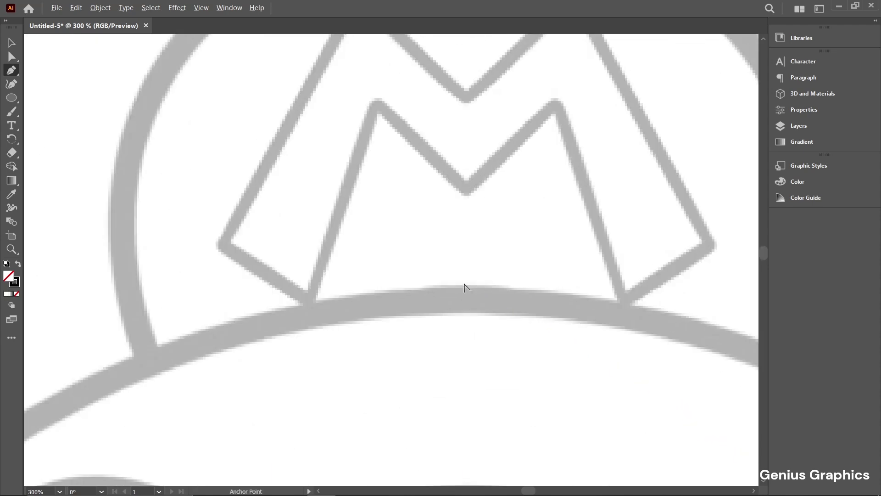
left_click(465, 288)
scroll(465, 290, "down", 2)
left_click_drag(433, 302, 597, 237)
scroll(246, 462, "up", 4)
left_click(273, 435)
scroll(324, 446, "down", 7)
scroll(333, 445, "up", 4)
left_click_drag(333, 445, 303, 358)
Curve the brim's lower edge across the forehead and out to both corners with the Anchor Point tool
left_click(13, 73)
left_click(73, 84)
left_click_drag(354, 344, 265, 323)
left_click_drag(683, 262, 428, 174)
scroll(460, 246, "down", 1)
scroll(502, 286, "up", 2)
left_click_drag(502, 285, 522, 311)
scroll(515, 326, "down", 1)
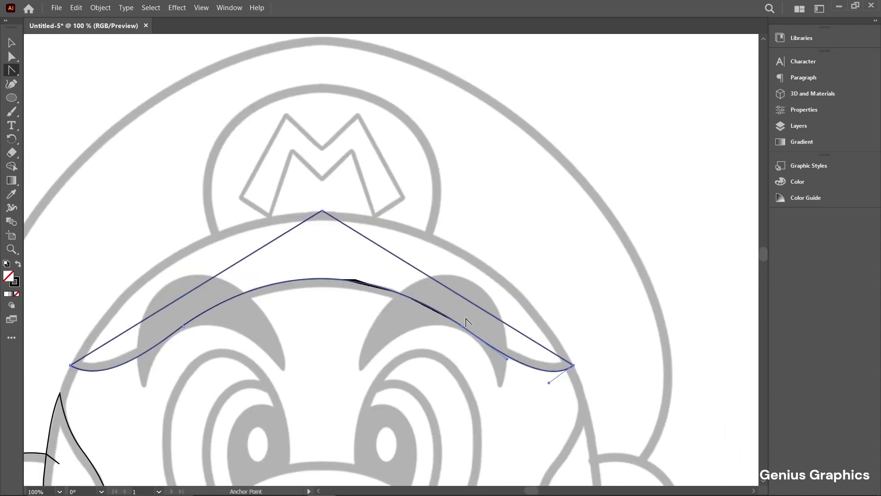
Curve the brim's upper edge on both sides of its top centre to follow the sketched arc
scroll(463, 264, "up", 1)
left_click_drag(463, 265, 481, 196)
left_click_drag(239, 168, 647, 238)
left_click_drag(340, 332, 292, 264)
left_click_drag(314, 332, 388, 238)
scroll(388, 242, "down", 3)
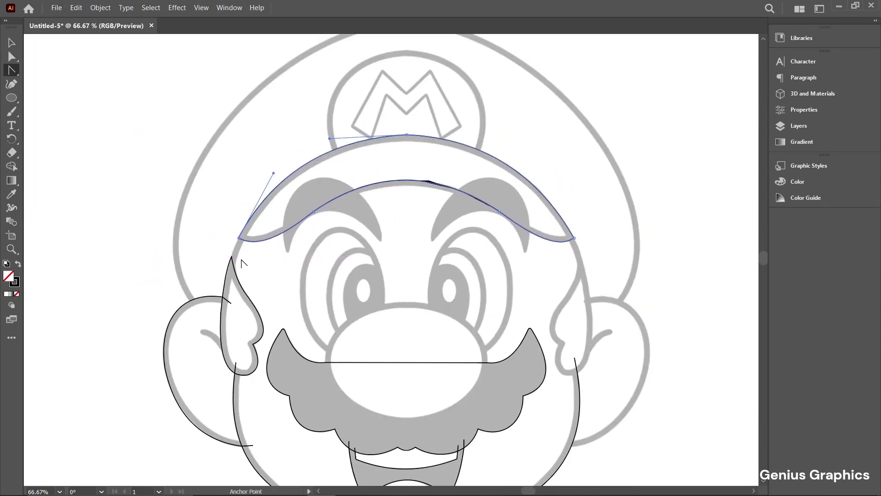
Draw a connecting path from inside the left sideburn through its tip to the brim's left corner, ending in a short tail inside the brim
scroll(243, 263, "up", 5)
left_click_drag(12, 70, 33, 70)
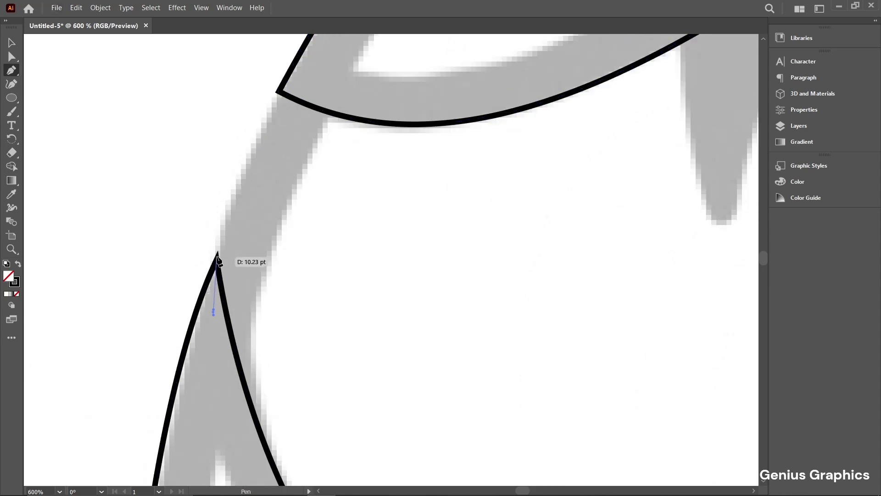
left_click(217, 260)
left_click(279, 92)
left_click(301, 80)
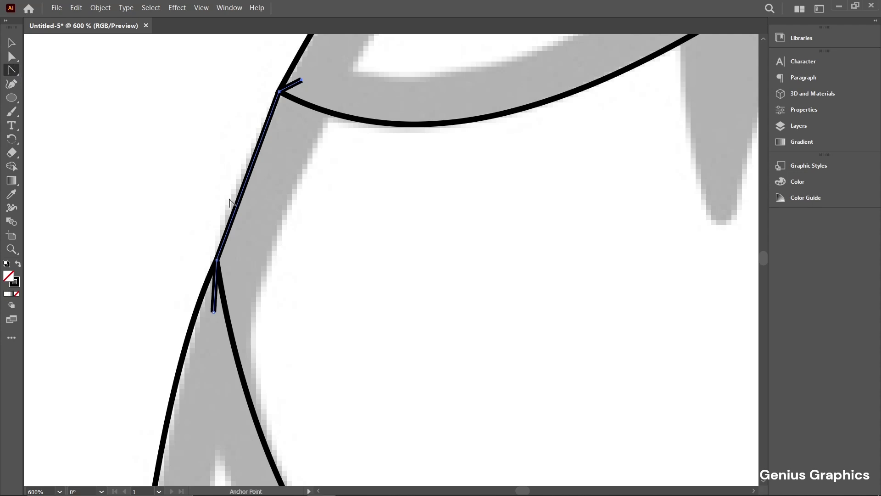
Draw the M badge's outline path from inside the brim through its top centre to the brim's right side, with short tails inside the brim
left_click_drag(12, 69, 37, 69)
scroll(385, 265, "down", 7)
scroll(320, 248, "up", 3)
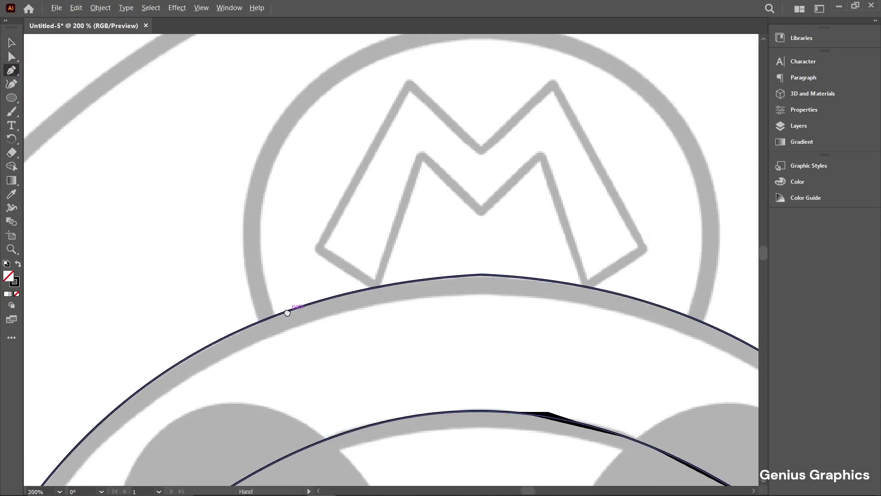
left_click(250, 373)
left_click(241, 357)
left_click_drag(345, 193, 312, 279)
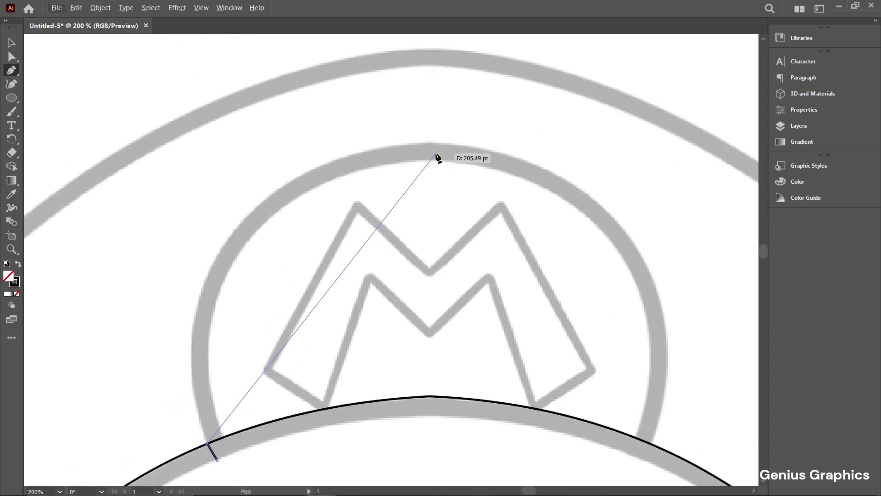
scroll(430, 161, "down", 2)
left_click(430, 160)
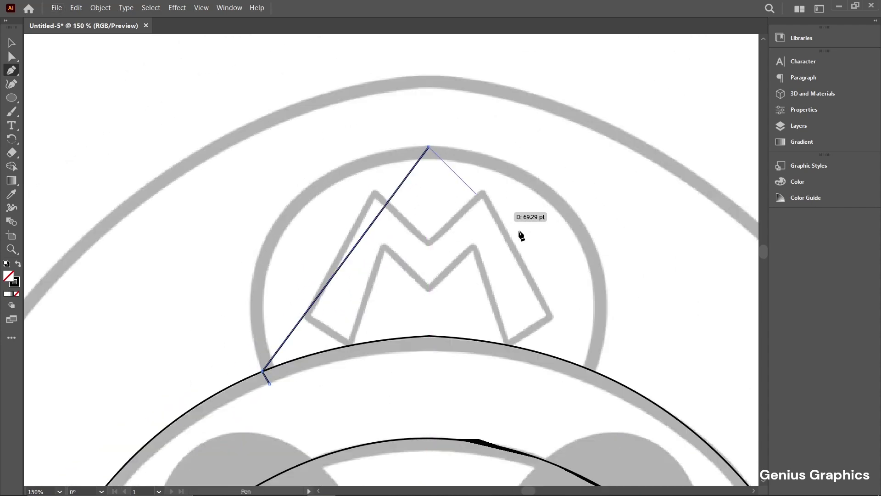
scroll(589, 369, "up", 3)
left_click(590, 378)
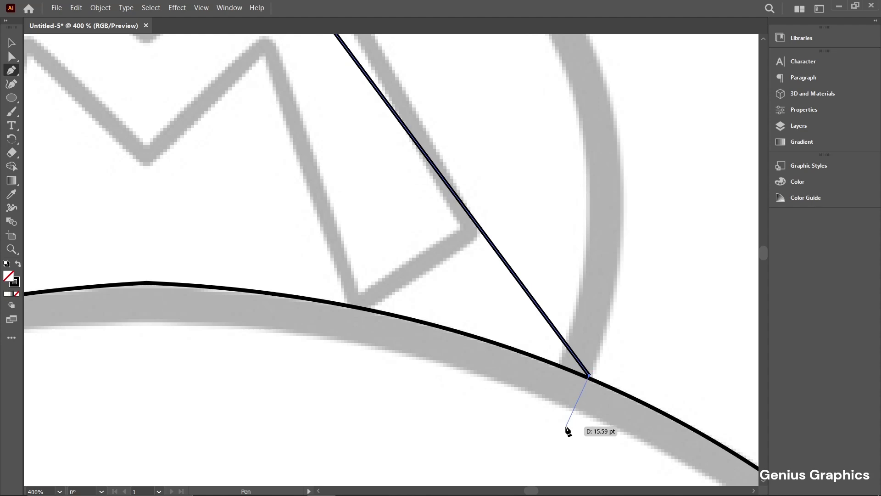
left_click(566, 428)
scroll(567, 428, "down", 3)
left_click_drag(362, 412, 407, 384)
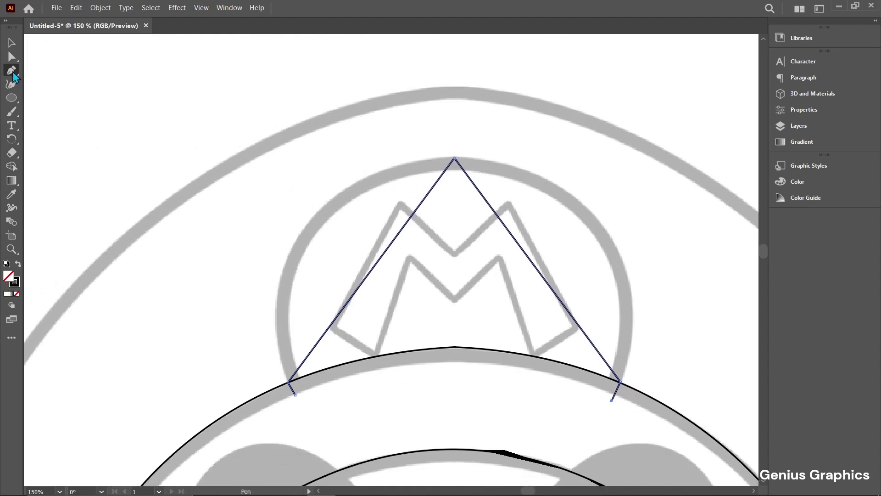
Curve the left side of the badge outline with the Anchor Point tool to follow the sketched arc
left_click_drag(372, 281, 303, 233)
scroll(450, 187, "up", 2)
left_click_drag(320, 174, 323, 156)
scroll(335, 193, "down", 3)
scroll(334, 192, "left", 3)
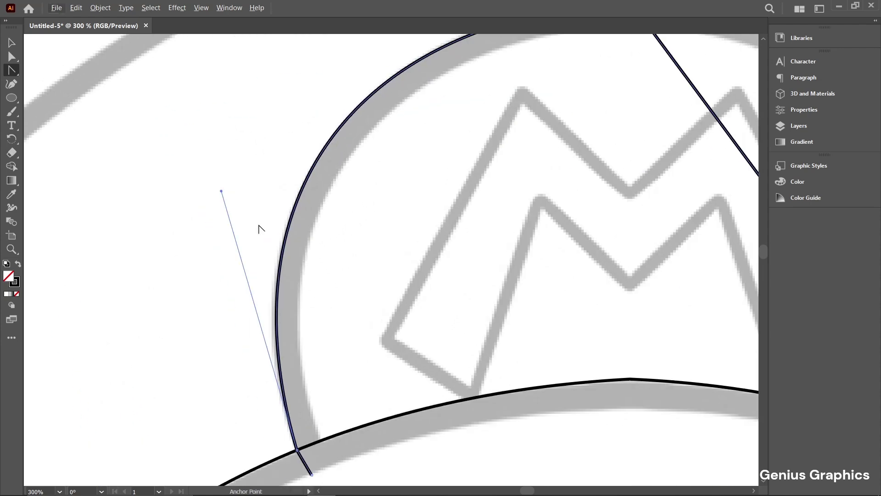
left_click_drag(215, 193, 212, 201)
Curve the right side of the badge outline to follow the sketched arc
scroll(440, 240, "down", 2)
left_click_drag(585, 217, 491, 231)
scroll(491, 231, "up", 3)
mouse_move(580, 149)
left_mouse_down()
mouse_move(586, 137)
mouse_move(578, 144)
left_mouse_up()
left_click_drag(672, 388, 585, 360)
scroll(585, 360, "down", 2)
left_click_drag(416, 369, 353, 257)
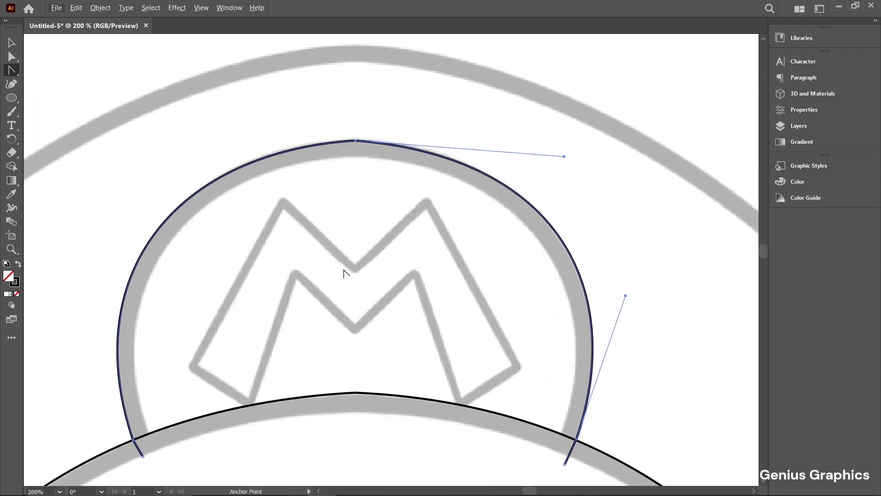
Trace the M's outer edge with straight Pen segments from its lower left corner over both peaks to its right foot
right_click(11, 72)
left_click(56, 69)
left_click_drag(195, 369, 178, 340)
left_click(174, 337)
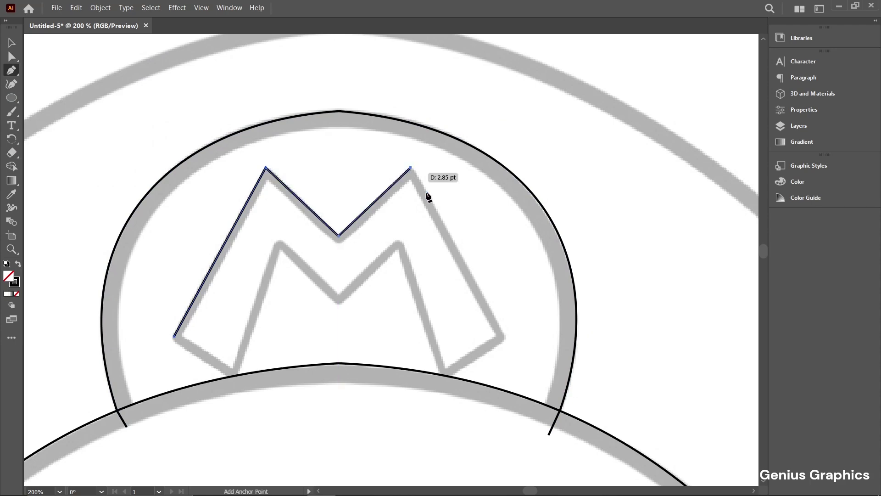
left_click(505, 338)
scroll(482, 340, "up", 2)
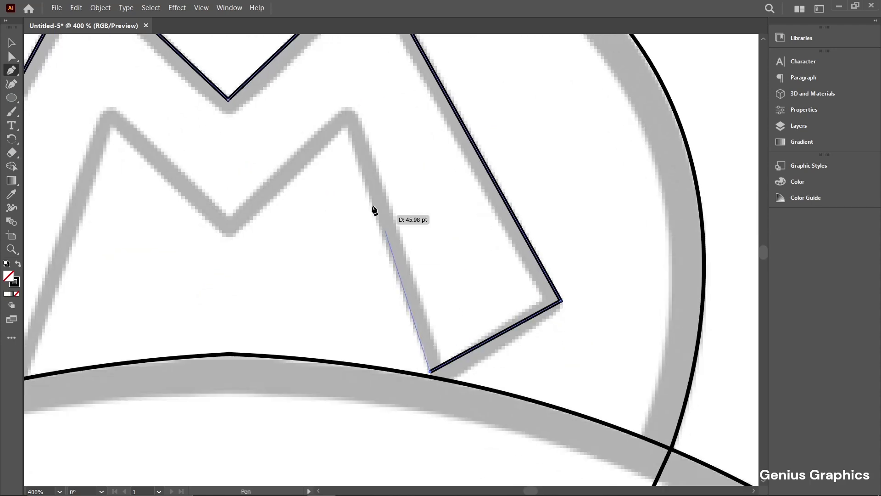
Trace the M's inner edge back to its left foot and close the path at the starting corner
left_click(347, 125)
left_click(230, 236)
left_click_drag(230, 237, 422, 257)
left_click(304, 143)
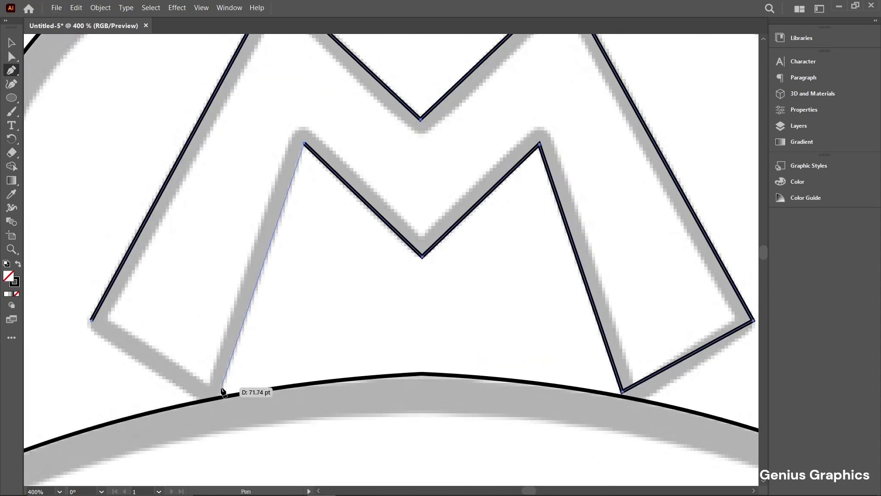
left_click(221, 391)
scroll(152, 323, "up", 3)
left_click(289, 246)
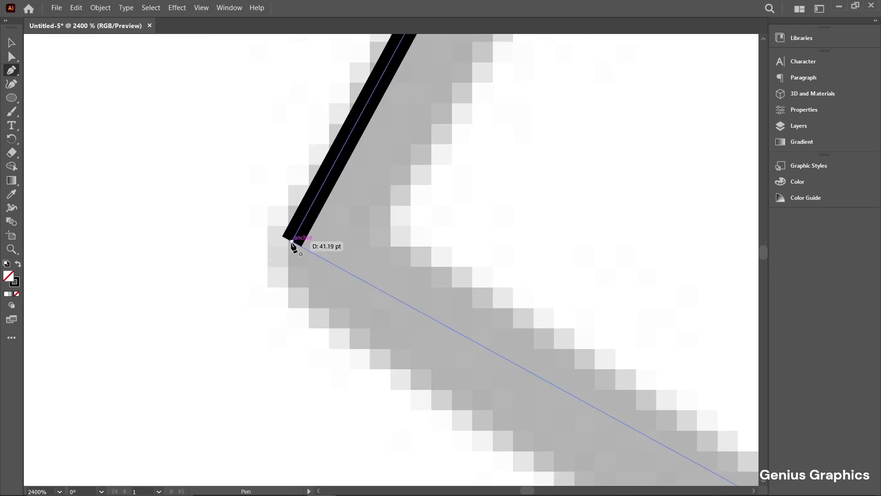
Start the cap's outer path with a short tail inside the left ear, crossing the ear's edge up to the dome's upper left
scroll(289, 246, "down", 6)
scroll(411, 288, "down", 3)
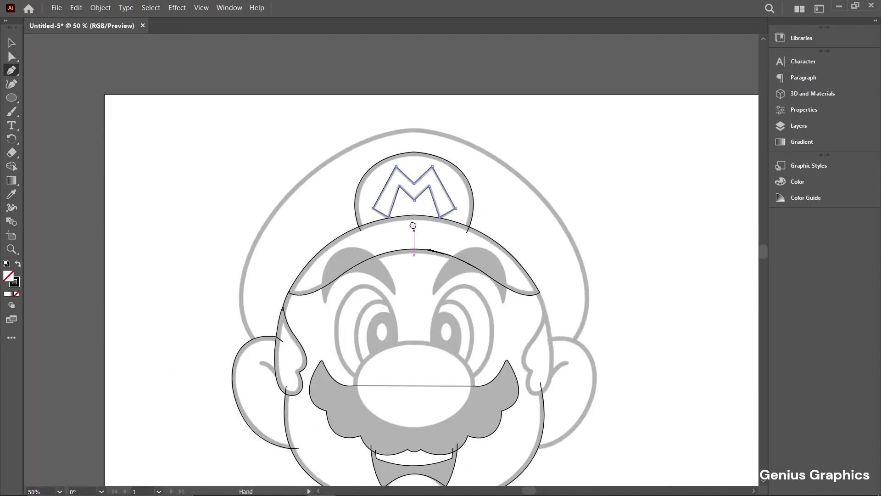
scroll(239, 287, "up", 3)
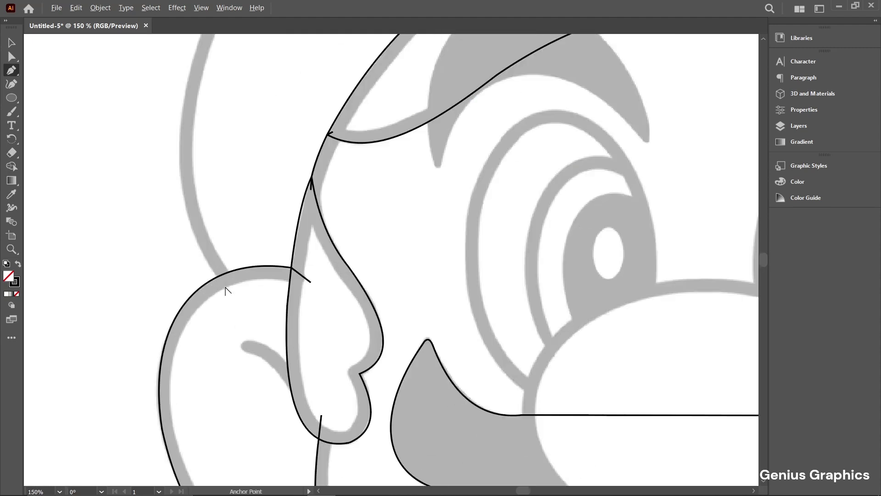
scroll(224, 309, "up", 3)
left_click(222, 303)
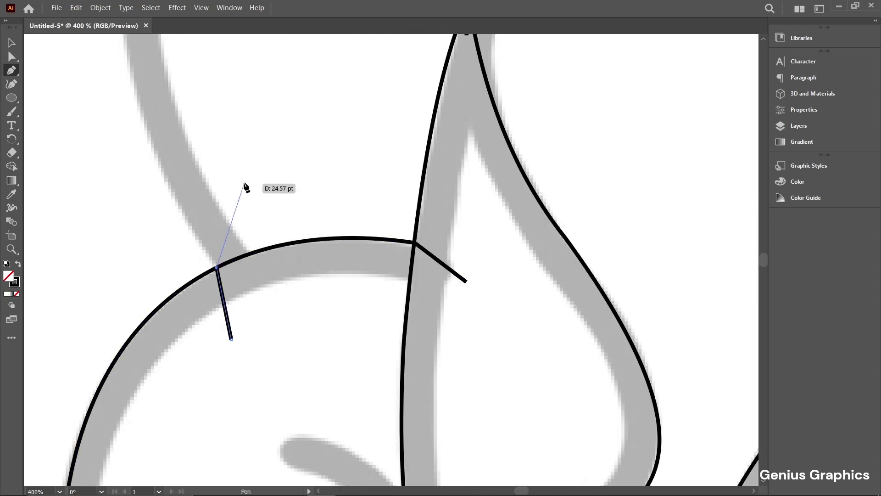
scroll(242, 191, "down", 5)
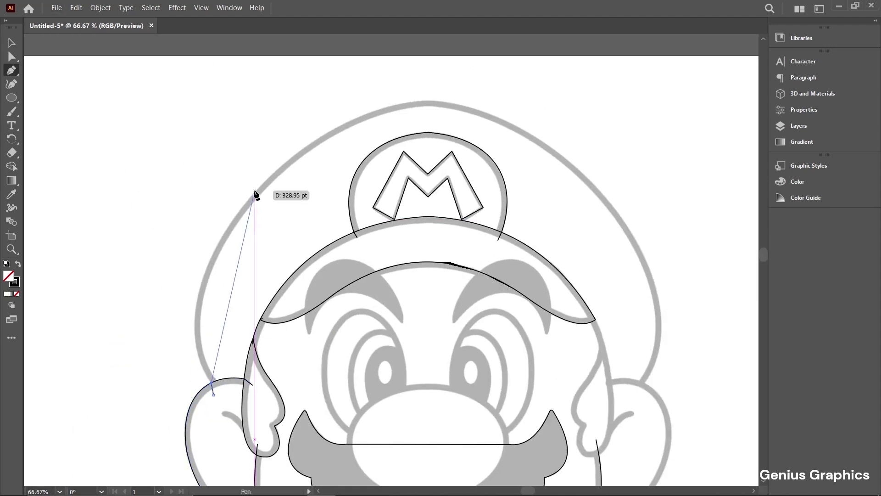
scroll(255, 191, "up", 3)
left_click(253, 195)
left_click_drag(350, 153, 206, 297)
Continue the cap path over its top centre and upper right to the right ear, ending in a short tail inside it
scroll(206, 297, "down", 3)
left_click_drag(335, 227, 358, 138)
scroll(358, 138, "up", 2)
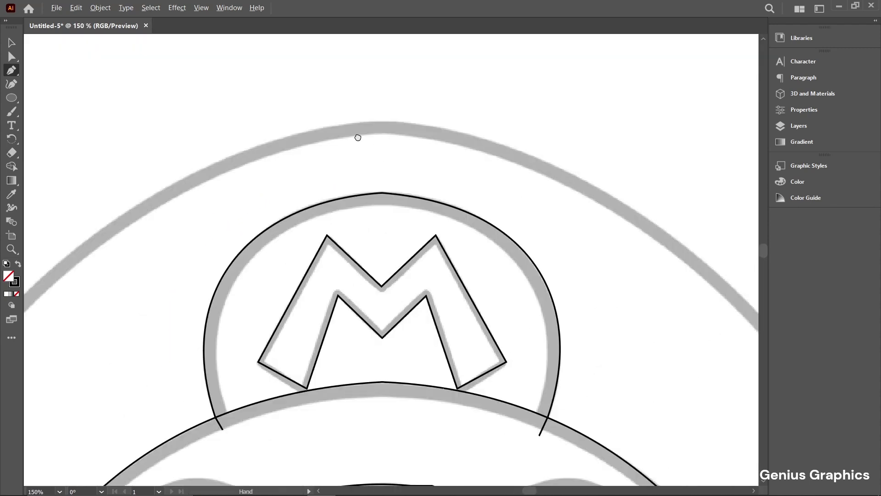
scroll(382, 122, "down", 1)
left_click(382, 121)
left_click_drag(445, 169, 247, 66)
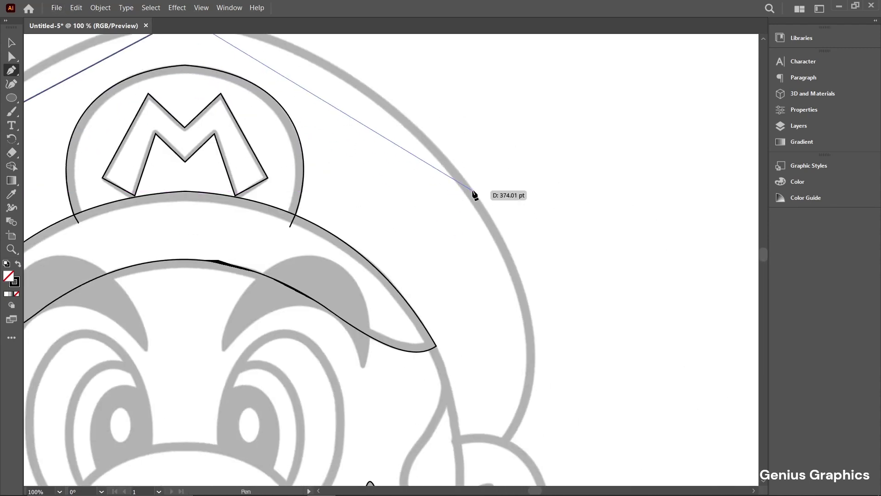
scroll(449, 162, "down", 2)
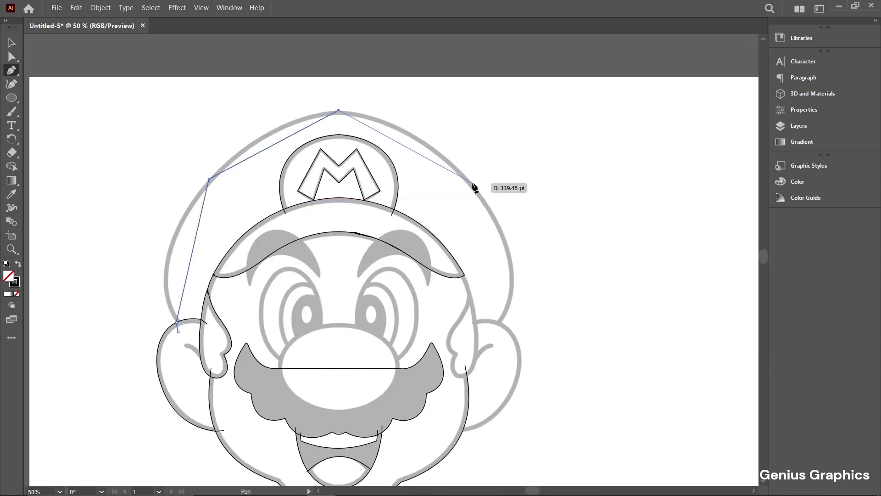
scroll(473, 186, "up", 3)
left_click(472, 186)
scroll(472, 185, "down", 3)
scroll(500, 348, "up", 6)
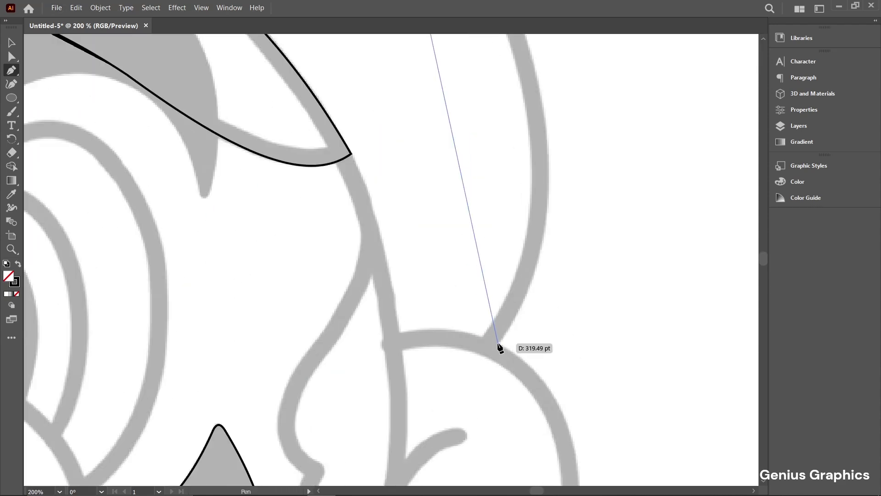
left_click(501, 347)
scroll(502, 348, "down", 6)
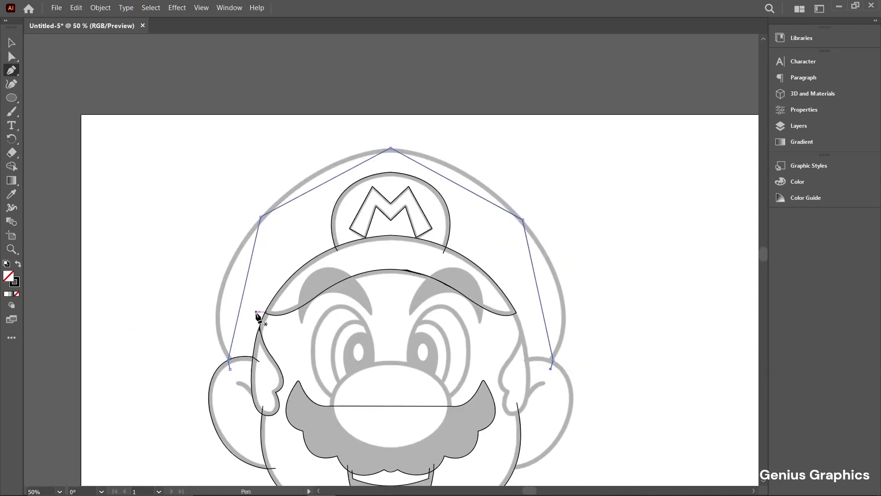
Curve the lower left segment of the cap outline with the Anchor Point tool to match the sketched dome
scroll(246, 312, "up", 3)
right_click(13, 71)
left_click(54, 85)
scroll(249, 262, "down", 2)
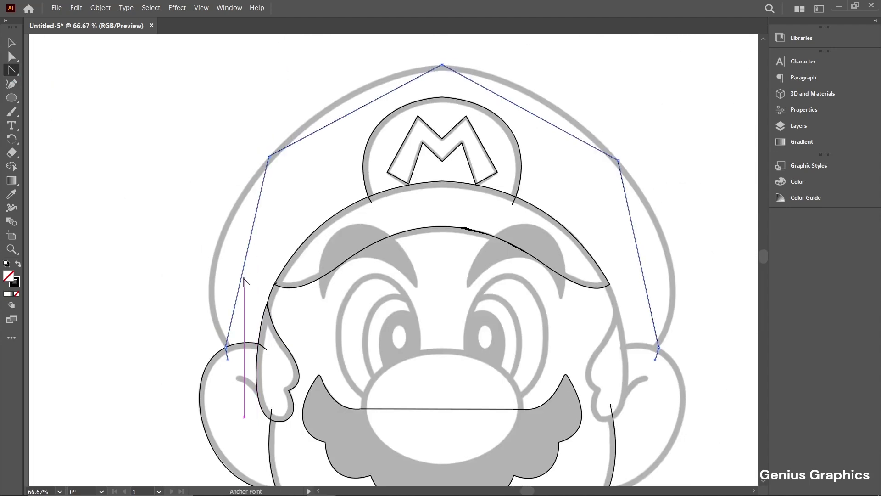
left_click_drag(214, 276, 210, 276)
left_click_drag(260, 186, 234, 246)
scroll(192, 287, "up", 3)
left_click_drag(194, 285, 179, 269)
left_click_drag(221, 254, 297, 132)
scroll(296, 132, "down", 1)
left_click_drag(211, 304, 216, 300)
Curve the cap outline's segments on both sides of its top centre and down its right side along the sketch
left_click_drag(367, 68, 149, 409)
left_click_drag(364, 237, 364, 193)
left_click_drag(489, 184, 160, 194)
left_click_drag(422, 242, 438, 199)
left_click_drag(623, 287, 284, 23)
left_click_drag(324, 228, 408, 276)
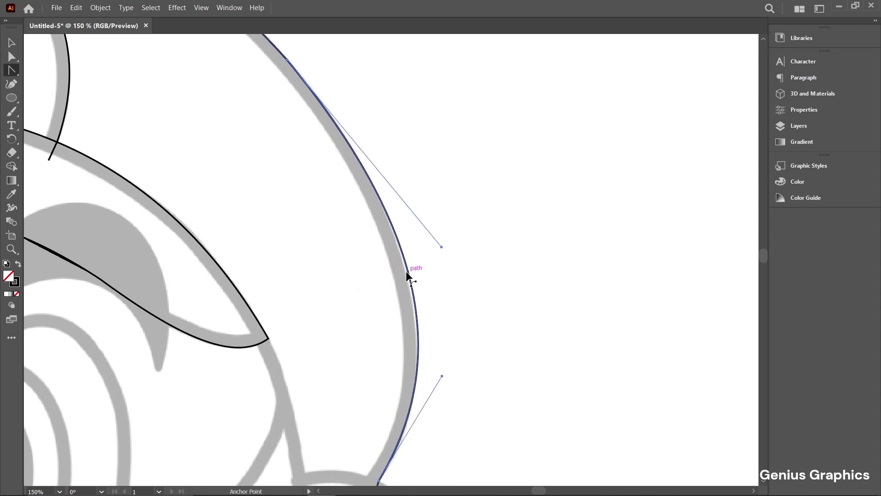
Draw an ellipse over the sketched nose with the Ellipse tool
key("ctrl+minus")
key("ctrl+minus")
key("ctrl+minus")
left_click_drag(289, 305, 257, 237)
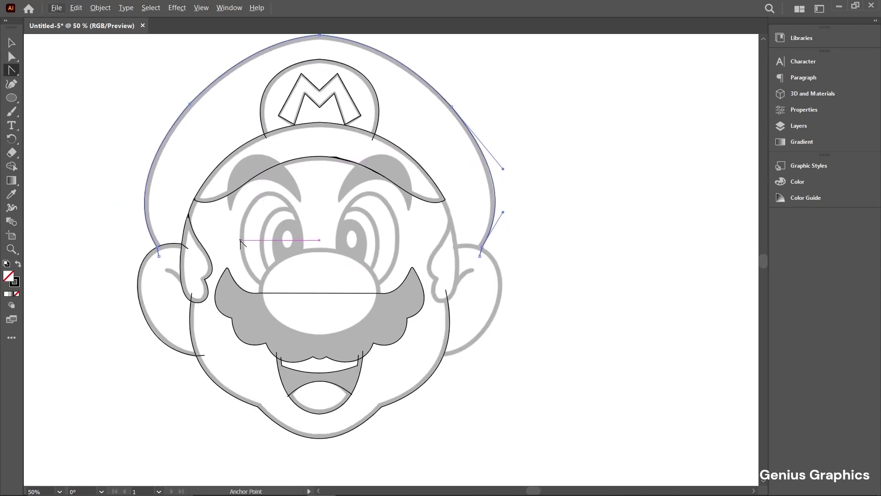
left_click_drag(156, 184, 178, 213)
key("p")
left_click_drag(15, 96, 51, 111)
scroll(272, 248, "up", 3)
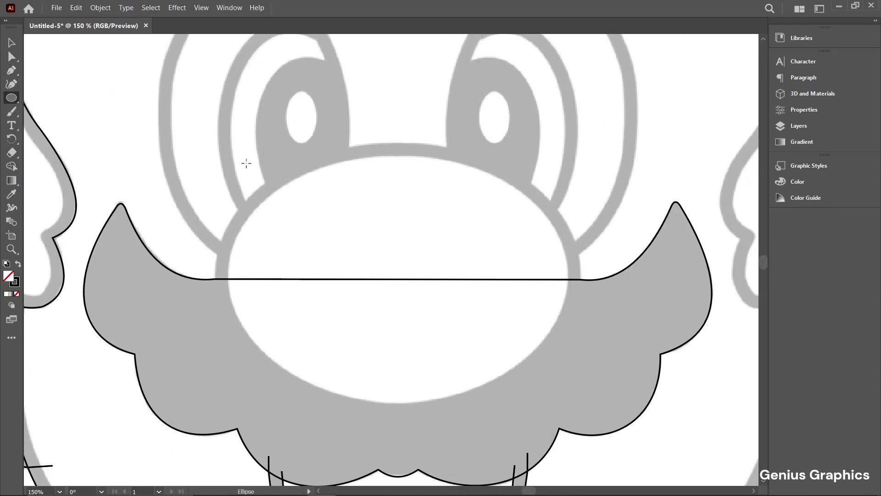
left_click_drag(246, 140, 577, 395)
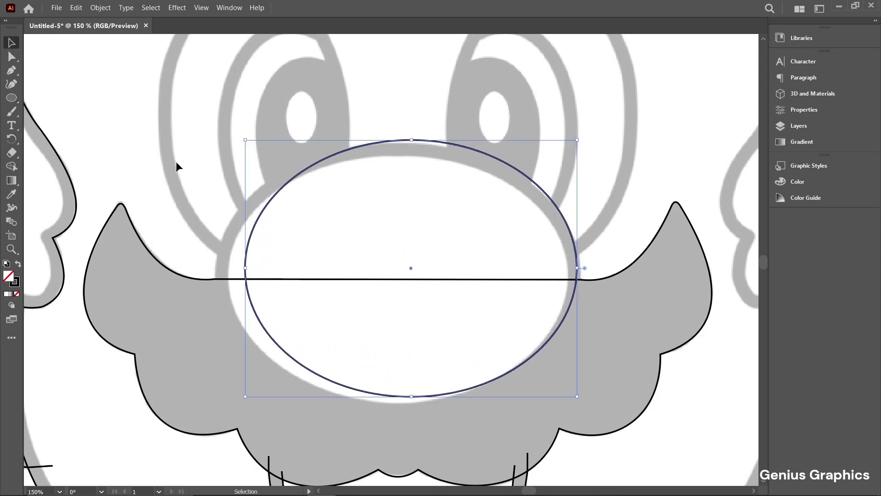
Stretch the nose ellipse's left, right, upper and lower edges to fit the outer edge of the sketched nose
left_click_drag(245, 269, 217, 271)
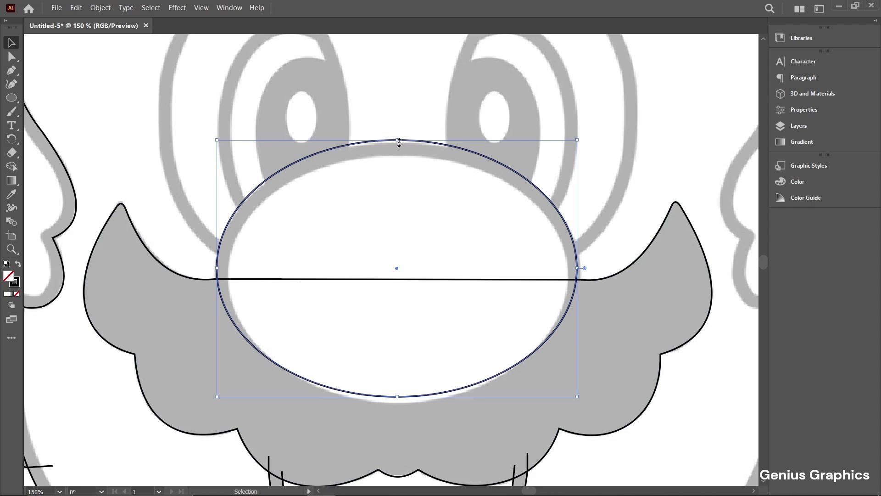
left_click_drag(396, 140, 397, 144)
left_click_drag(577, 270, 582, 271)
left_click_drag(398, 396, 399, 401)
left_click_drag(399, 143, 399, 143)
Draw a tall ellipse over the left eye's outer ring and extend it downward and to the left to match the sketch
scroll(407, 252, "down", 3)
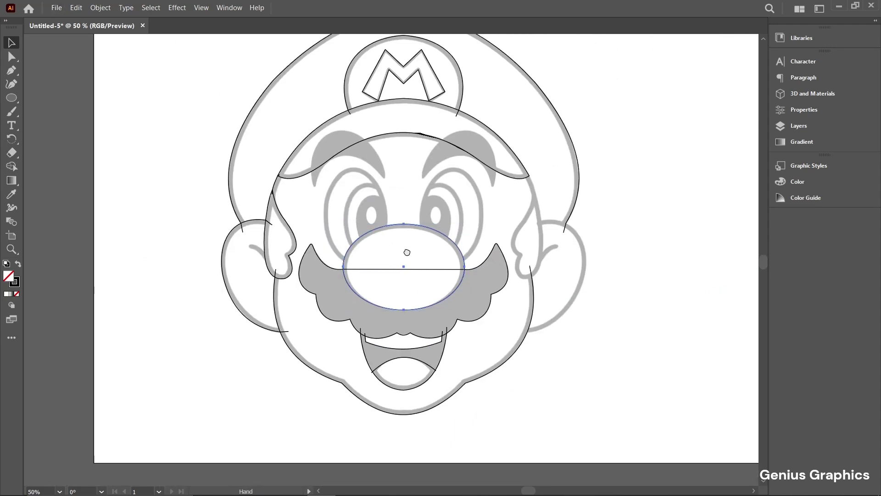
scroll(393, 229, "up", 2)
scroll(340, 250, "down", 1)
scroll(288, 183, "up", 1)
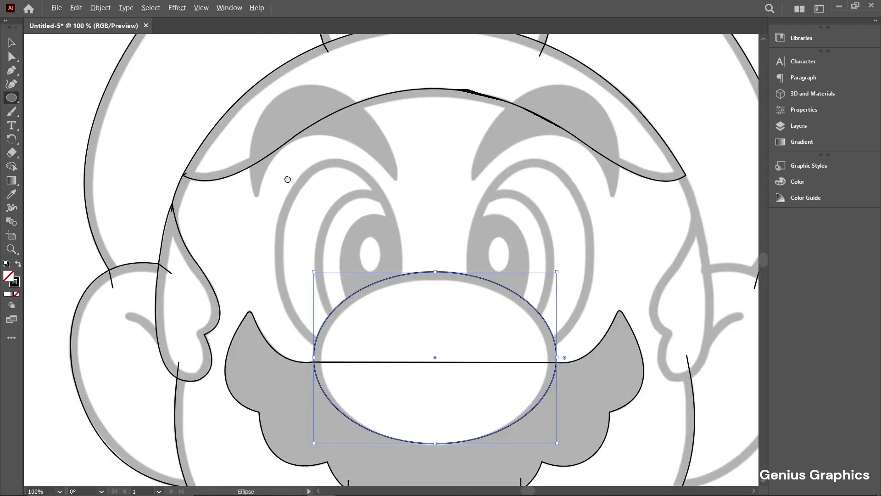
left_click_drag(293, 155, 402, 326)
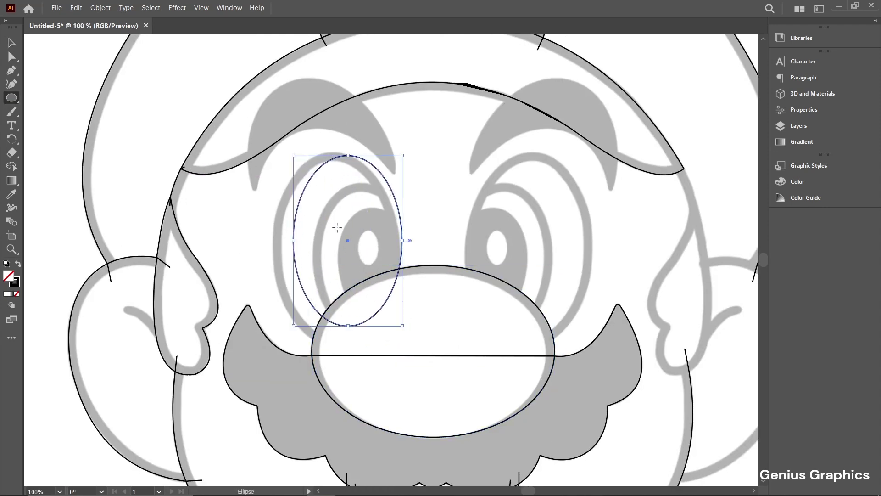
left_click_drag(347, 326, 347, 350)
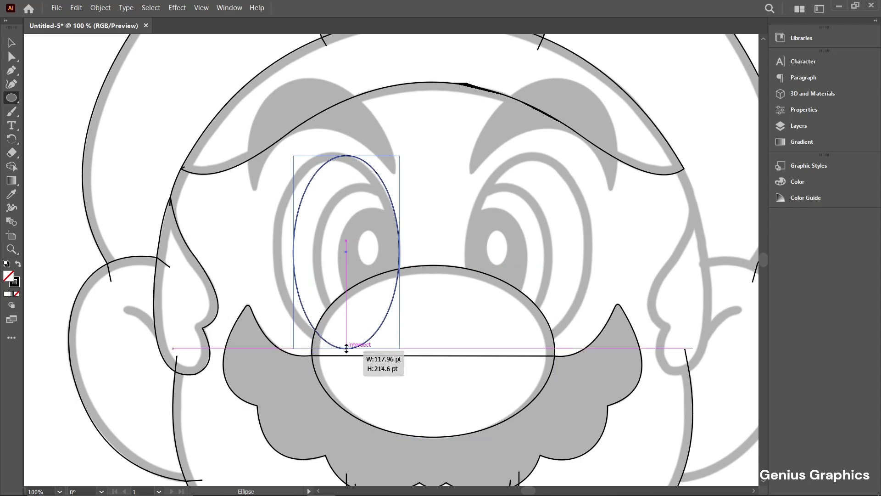
left_click_drag(294, 254, 275, 254)
Fine-tune the left and lower edges of the outer eye ellipse to the sketched ring
scroll(314, 158, "up", 2)
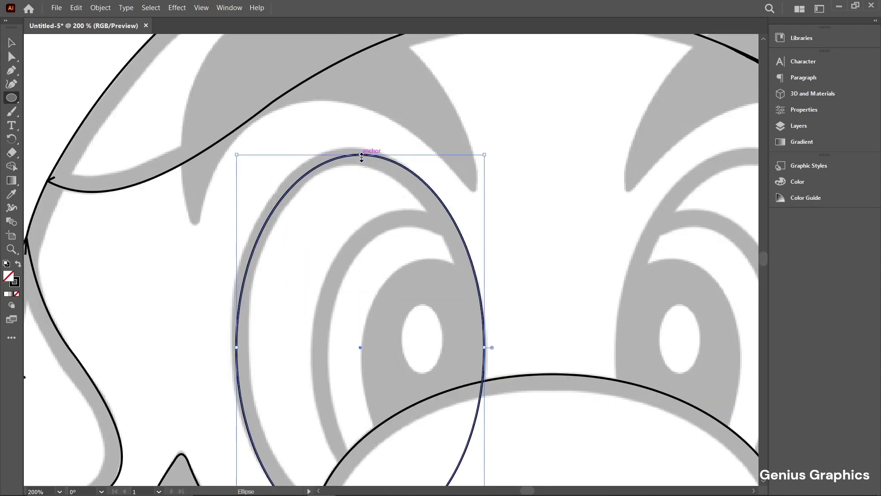
left_click_drag(236, 344, 232, 345)
scroll(272, 278, "down", 1)
scroll(306, 352, "down", 1)
left_click_drag(336, 457, 336, 455)
left_click_drag(402, 326, 376, 318)
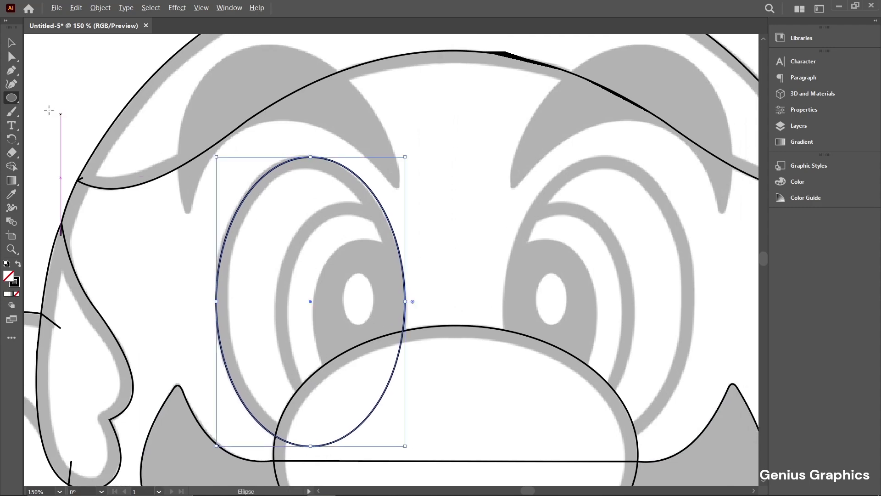
Draw an ellipse over the left eye's middle ring and adjust its upper, left and lower edges to the sketch
left_click_drag(291, 192, 405, 407)
left_click_drag(348, 192, 350, 202)
left_click_drag(291, 304, 277, 305)
left_click_drag(341, 406, 341, 420)
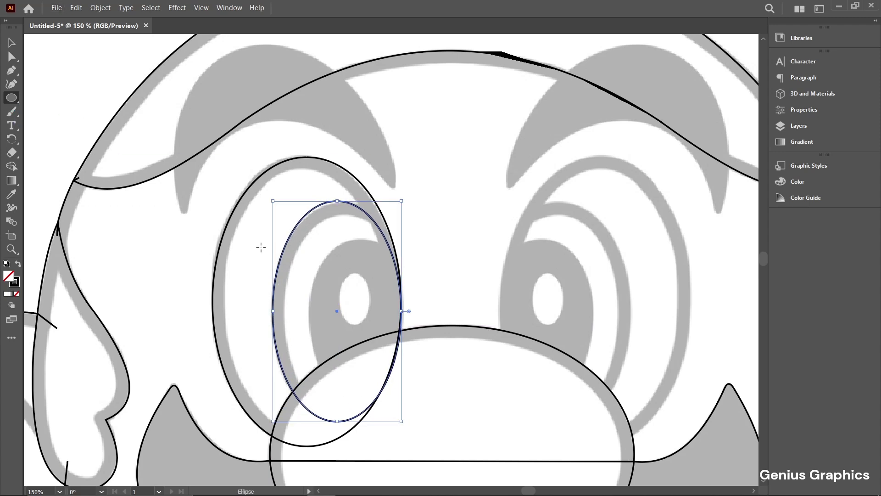
Draw an ellipse over the left eye's solid grey pupil and adjust its upper, left and lower edges to fit
mouse_move(321, 236)
left_mouse_down()
mouse_move(407, 365)
mouse_move(401, 372)
left_mouse_up()
left_click_drag(361, 223, 362, 239)
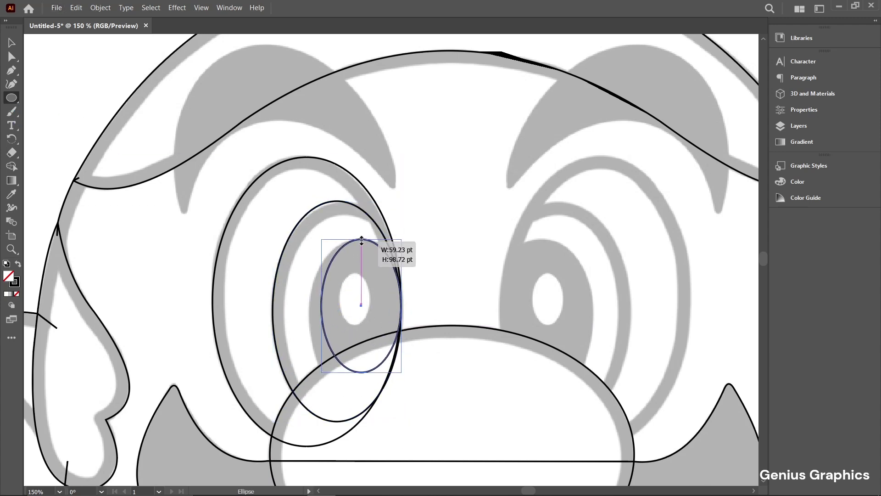
left_click_drag(322, 305, 311, 305)
left_click_drag(356, 372, 354, 393)
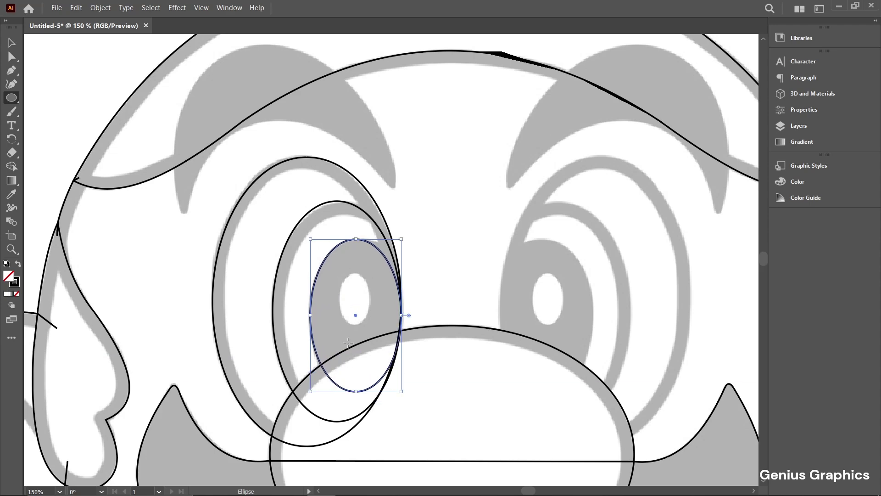
Draw a small ellipse, about 28 by 39 pt, over the white highlight inside the left pupil
left_click_drag(367, 331, 374, 333)
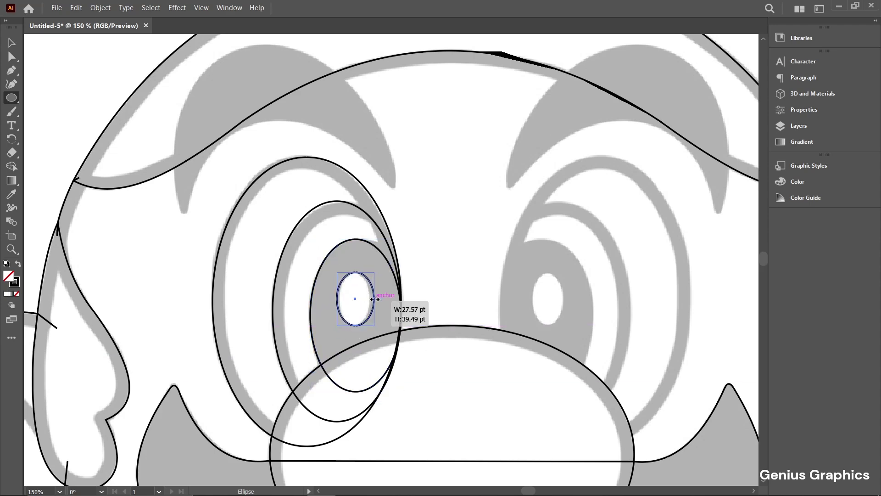
scroll(335, 302, "down", 2)
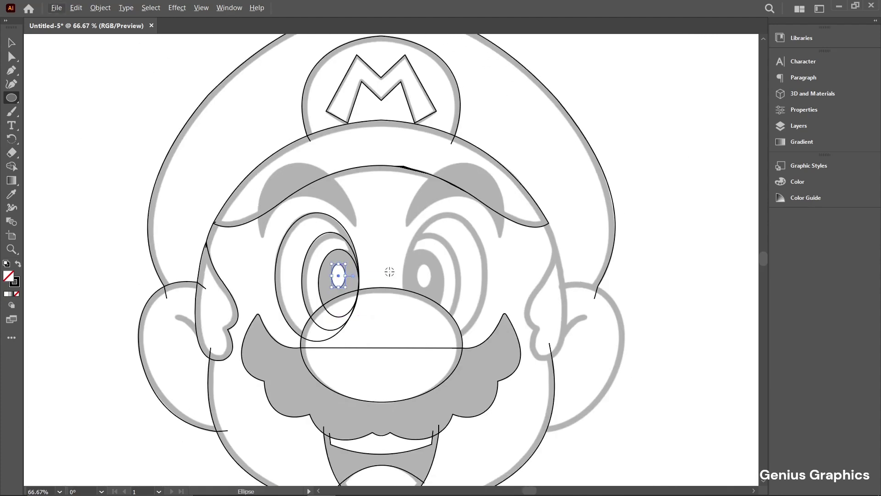
Outline the left eyebrow with a closed straight-segment Pen path, placing two anchors at each tip and one on the upper arch
left_click(12, 70)
scroll(294, 189, "up", 5)
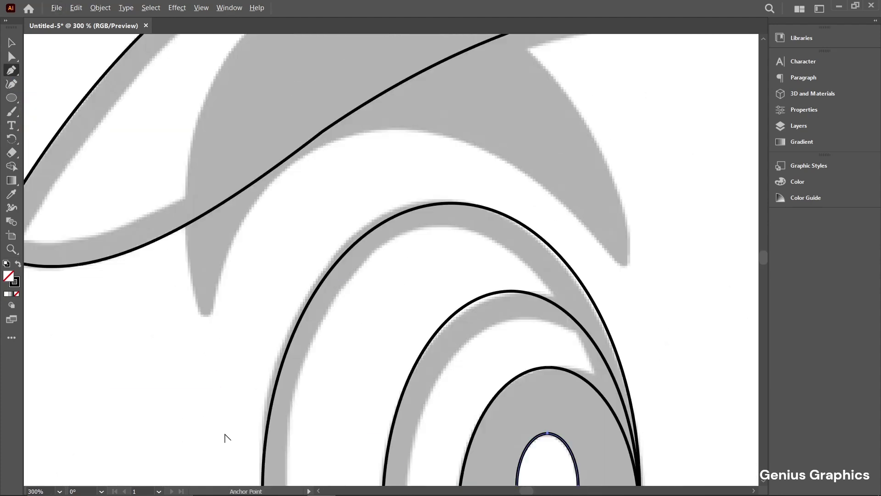
scroll(235, 297, "up", 1)
left_click(192, 307)
scroll(192, 306, "down", 3)
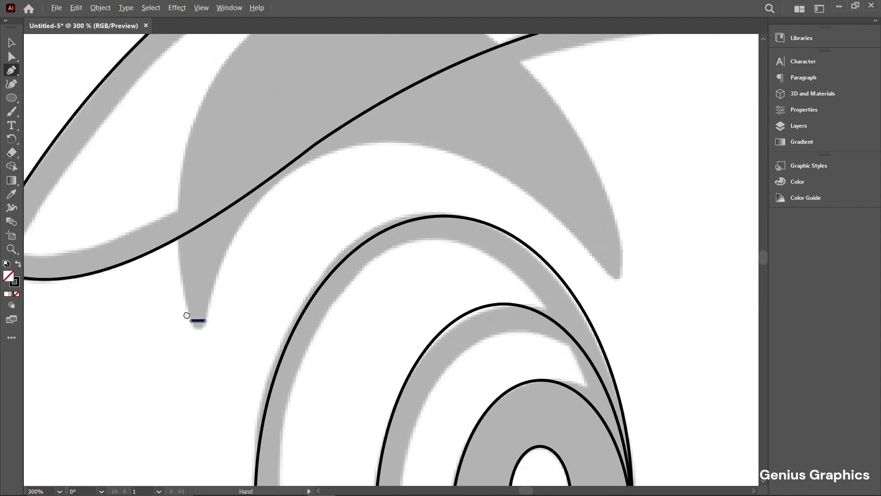
left_click(295, 86)
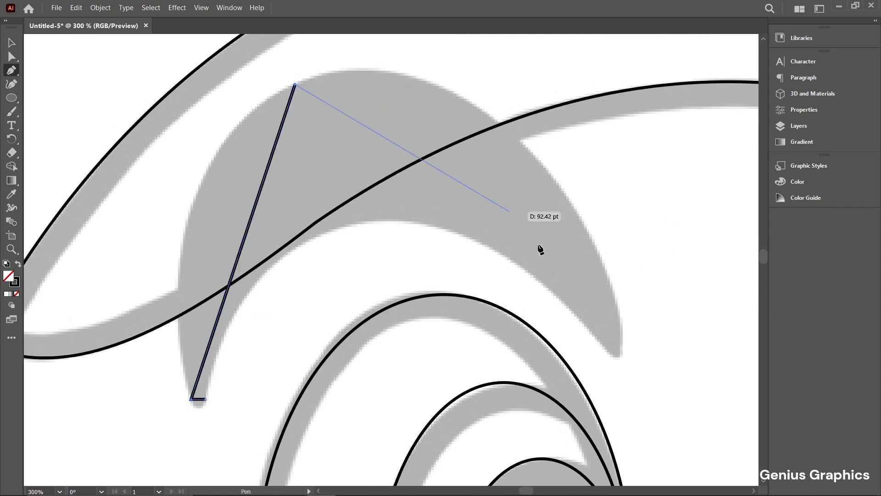
left_click(622, 348)
scroll(621, 349, "up", 3)
left_click(609, 344)
scroll(587, 348, "down", 2)
left_click_drag(587, 349, 685, 355)
scroll(159, 416, "up", 5)
left_click(155, 404)
scroll(208, 372, "down", 8)
left_click_drag(215, 369, 204, 390)
Bend the outer left and upper segments of the left eyebrow path to the sketch with the Anchor Point tool
right_click(12, 72)
left_click(53, 85)
scroll(212, 326, "up", 2)
left_click_drag(212, 326, 210, 224)
left_click_drag(288, 170, 229, 235)
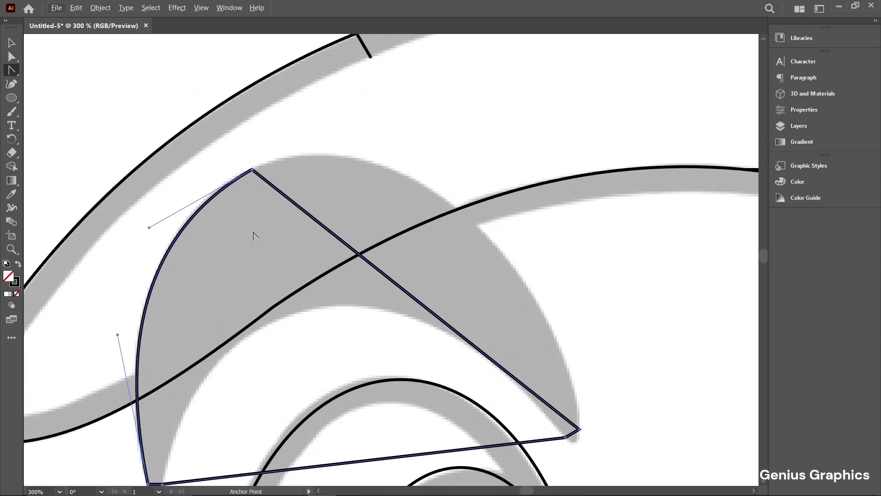
left_click_drag(331, 236, 392, 170)
left_click_drag(501, 272, 568, 296)
Curve the lower segment of the left eyebrow path along the sketched inner arch
scroll(237, 430, "down", 3)
scroll(236, 431, "left", 2)
left_click_drag(409, 353, 364, 200)
left_click_drag(408, 164, 461, 136)
Round the short end segments at both tips of the left eyebrow path to match the sketch
scroll(205, 398, "up", 4)
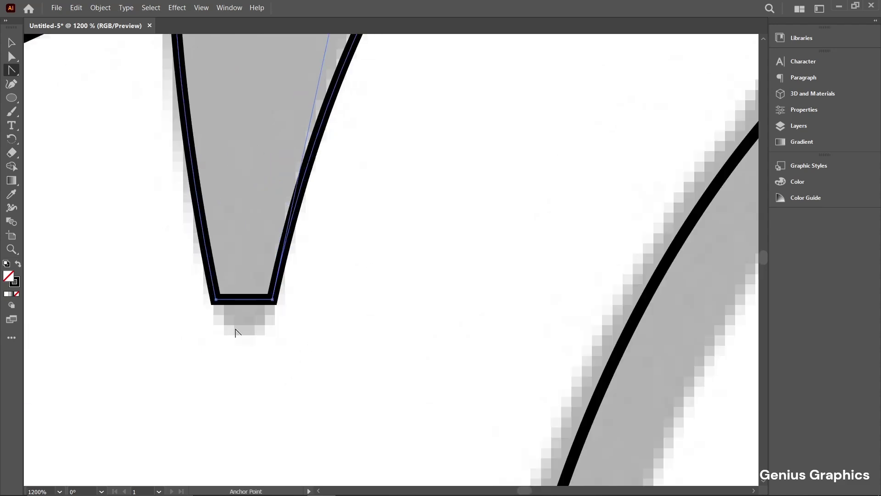
left_click_drag(244, 300, 243, 333)
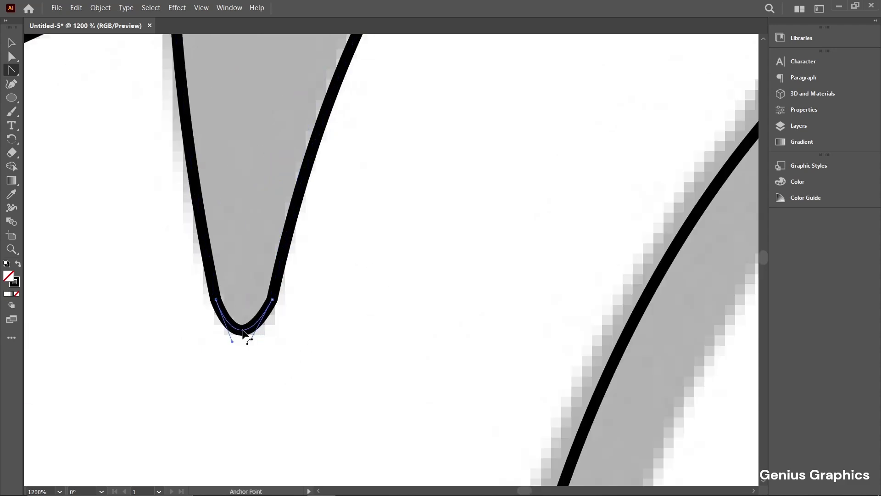
scroll(244, 332, "down", 4)
scroll(450, 298, "up", 3)
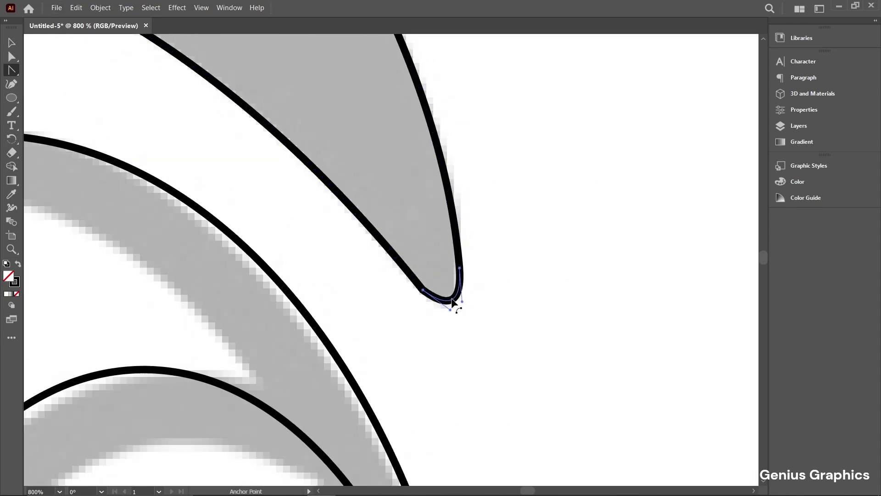
left_click_drag(451, 299, 455, 306)
scroll(450, 306, "down", 9)
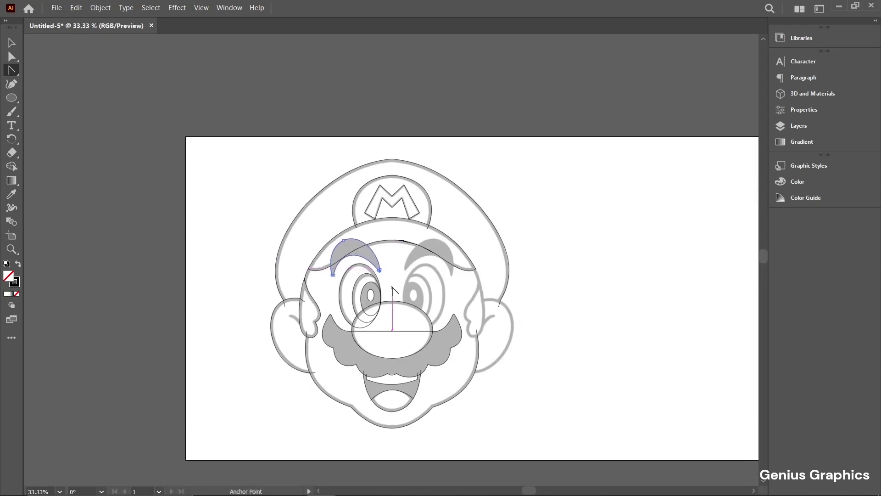
Select the left eyebrow and all left eye ellipses and create a copy reflected across the vertical axis
scroll(392, 287, "up", 2)
left_click_drag(392, 281, 382, 233)
scroll(380, 234, "down", 1)
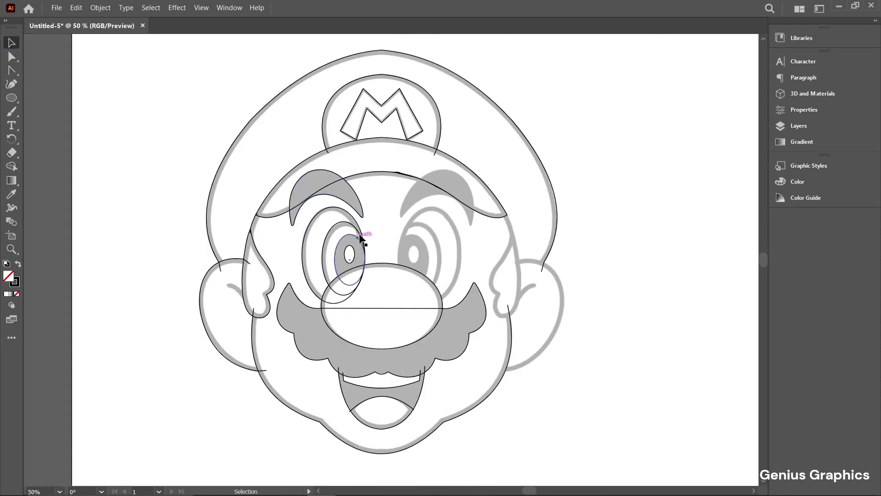
left_click_drag(325, 260, 329, 259)
right_click(325, 235)
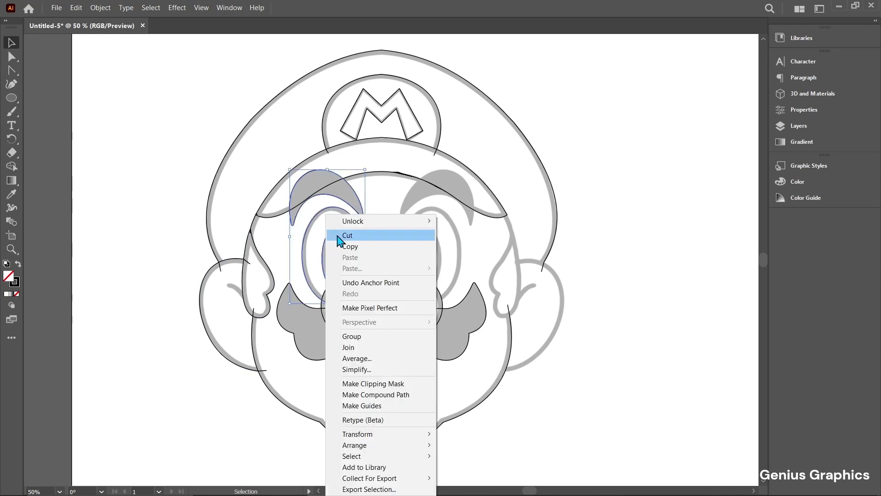
mouse_move(364, 437)
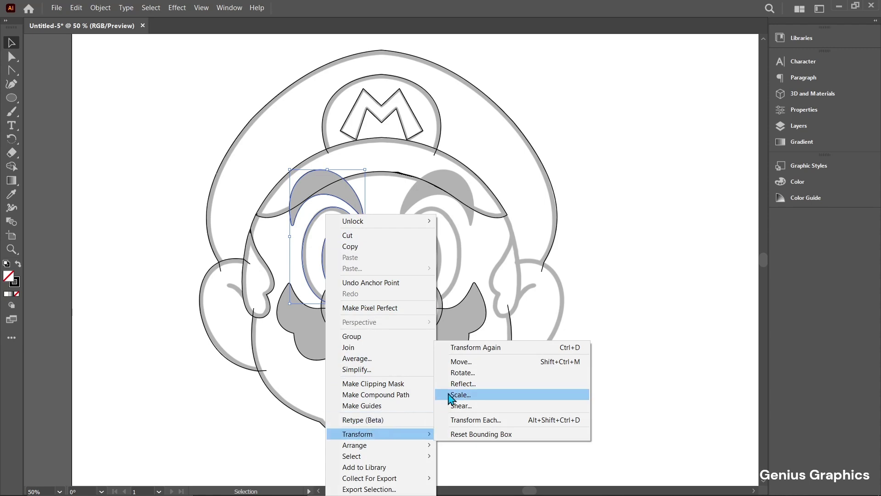
left_click(569, 383)
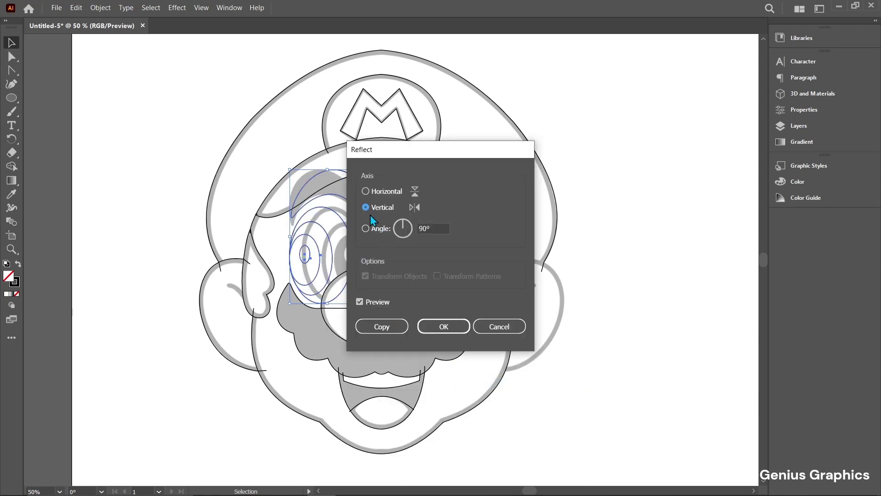
left_click(384, 326)
Move the reflected eyebrow and eye copy horizontally onto the sketched right eye and eyebrow
scroll(366, 275, "up", 2)
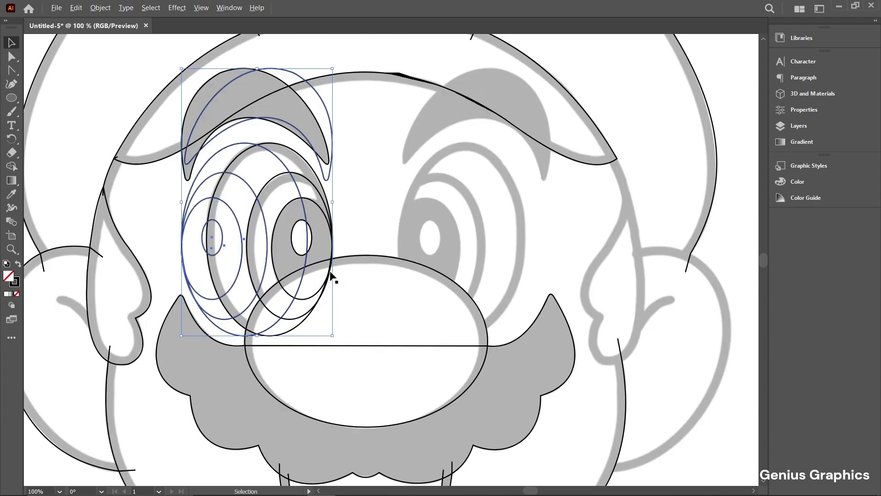
left_click_drag(331, 272, 322, 282)
key("shift+Right")
key("shift+Right")
key("shift+Right")
key("shift+Right")
key("shift+Right")
key("shift+Right")
key("shift+Right")
key("shift+Right")
key("shift+Right")
key("shift+Right")
key("shift+Right")
key("shift+Right")
key("shift+Right")
key("shift+Right")
key("shift+Right")
key("shift+Right")
key("shift+Right")
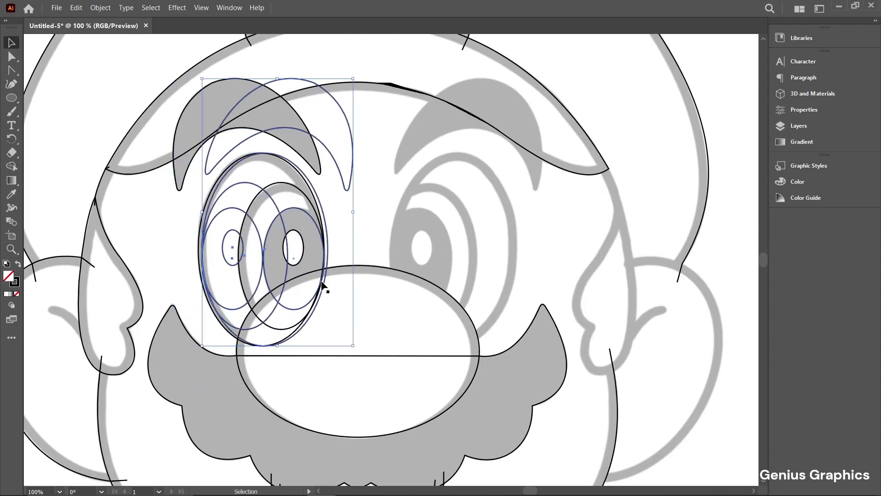
key("shift+Right")
key("shift+Right")
key("shift+Right")
key("shift+Right")
key("shift+Right")
key("shift+Right")
key("shift+Right")
key("shift+Right")
key("shift+Right")
key("shift+Right")
key("shift+Right")
key("shift+Right")
key("shift+Right")
key("shift+Right")
key("shift+Right")
key("shift+Right")
key("shift+Right")
key("shift+Right")
key("shift+Right")
key("shift+Right")
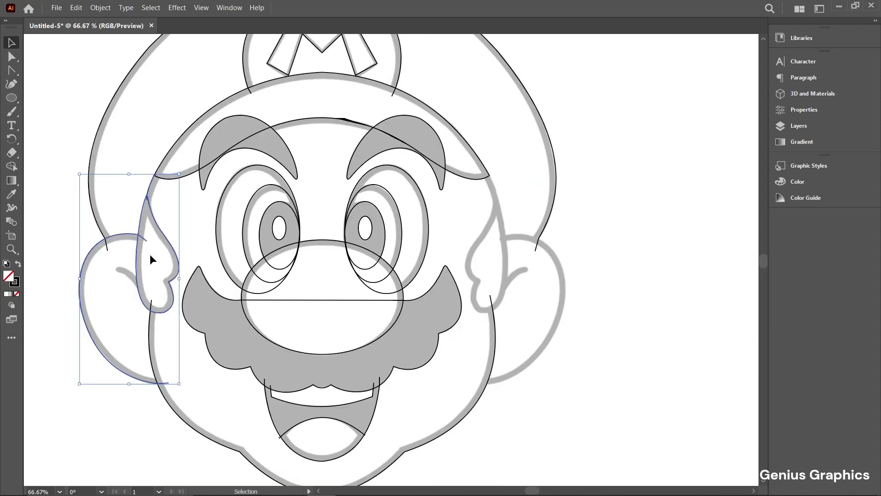
Create a vertically reflected copy of the selected left ear and sideburn paths
right_click(150, 254)
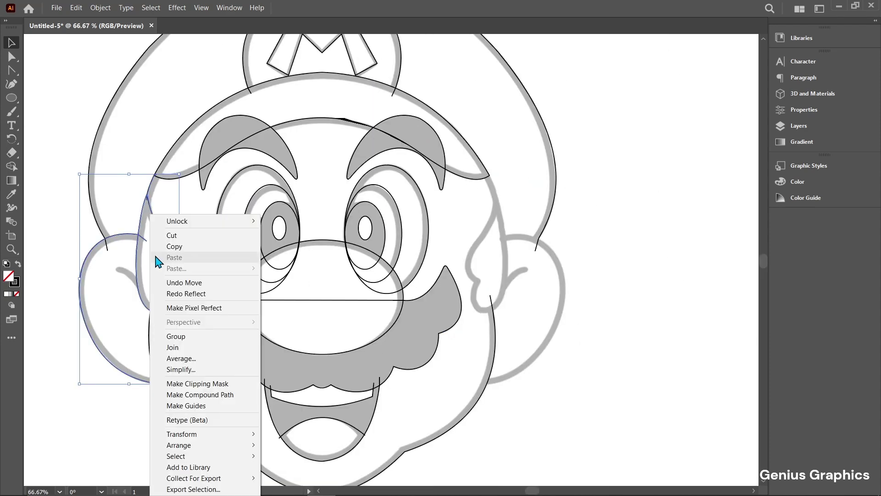
mouse_move(248, 434)
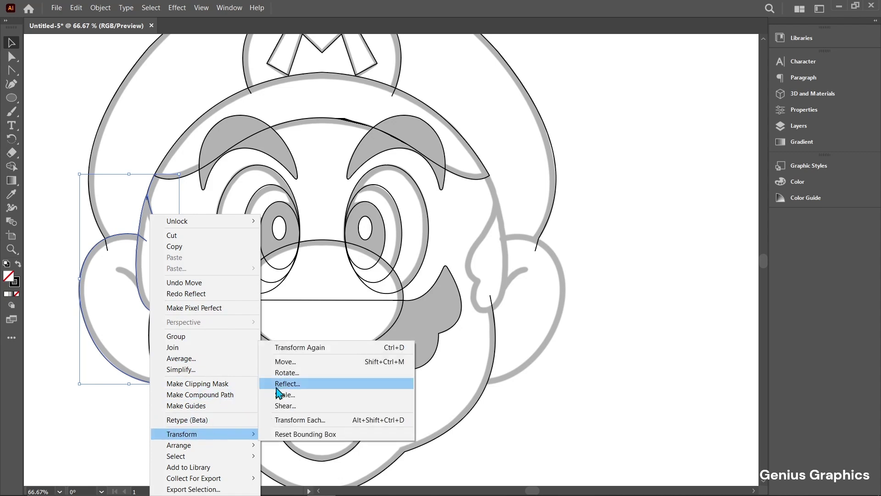
left_click(317, 386)
left_click(363, 324)
Move the reflected ear and sideburn copy horizontally onto the sketched right ear and check its alignment at the cap edge
key("shift+Right")
key("shift+Right")
key("shift+Right")
key("shift+Right")
key("shift+Right")
key("shift+Right")
key("shift+Right")
key("shift+Right")
key("shift+Right")
key("shift+Right")
key("shift+Right")
key("shift+Right")
key("shift+Right")
key("shift+Right")
key("shift+Right")
key("shift+Right")
key("shift+Right")
key("shift+Right")
key("shift+Right")
key("shift+Right")
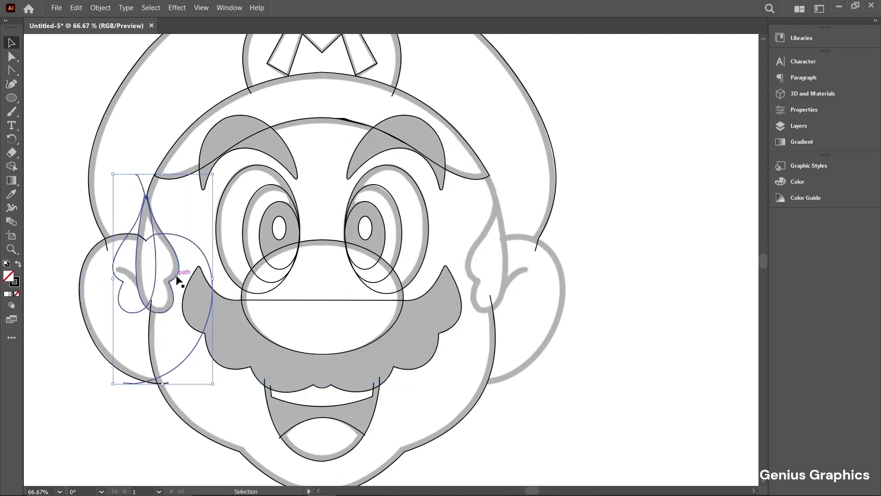
key("shift+Right")
key("shift+Right")
key("shift+Right")
key("shift+Right")
key("shift+Right")
key("shift+Right")
key("shift+Right")
key("shift+Right")
key("shift+Right")
key("shift+Right")
key("shift+Right")
key("shift+Right")
key("shift+Right")
key("shift+Right")
key("shift+Right")
key("shift+Right")
key("shift+Right")
key("shift+Right")
key("shift+Right")
key("shift+Right")
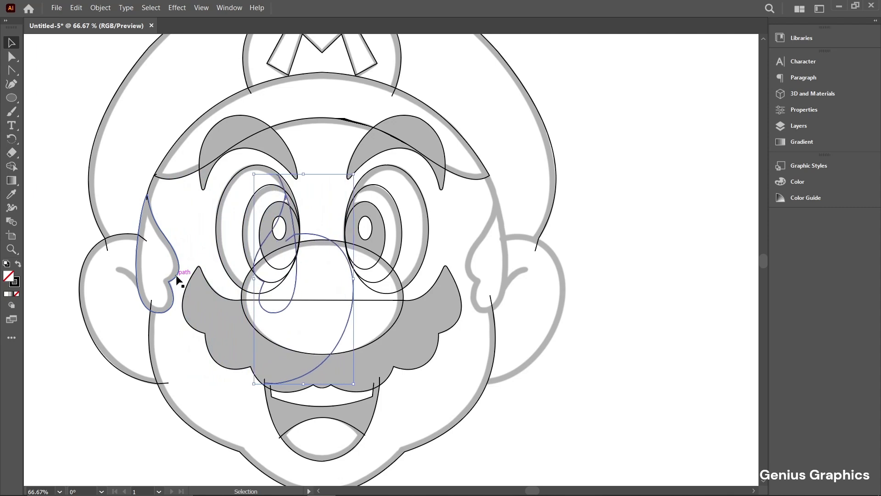
key("shift+Right")
key("shift+Right")
key("shift+Right")
key("shift+Right")
key("shift+Right")
key("shift+Right")
key("shift+Right")
key("shift+Right")
key("shift+Right")
key("shift+Right")
key("shift+Right")
key("shift+Right")
key("shift+Right")
key("shift+Right")
key("shift+Right")
key("shift+Right")
key("shift+Right")
key("shift+Right")
key("shift+Right")
key("shift+Right")
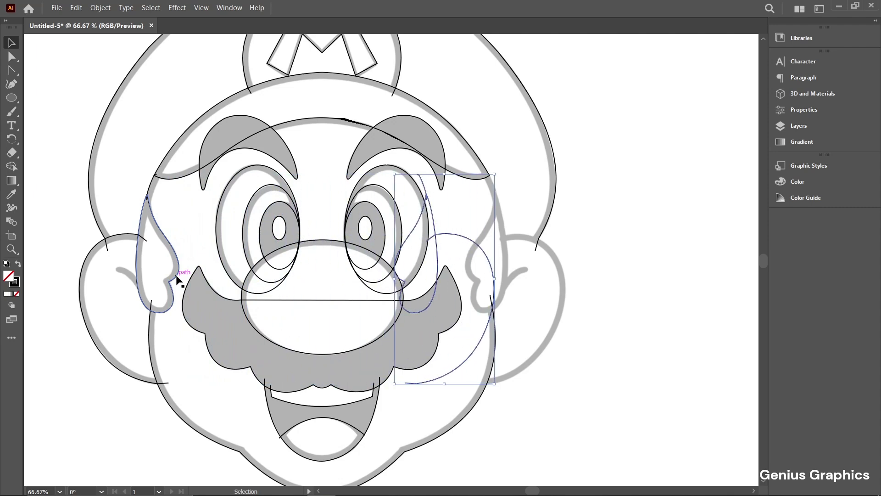
key("shift+Right")
key("shift+Right")
key("shift+Right")
key("shift+Right")
key("shift+Right")
key("shift+Right")
key("shift+Right")
key("shift+Right")
key("shift+Right")
key("shift+Right")
key("shift+Right")
key("shift+Right")
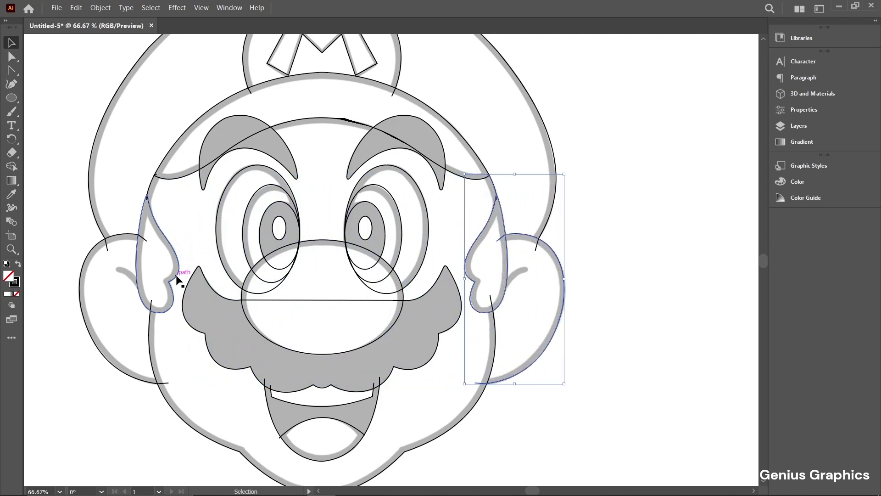
scroll(415, 211, "up", 3)
scroll(433, 174, "up", 2)
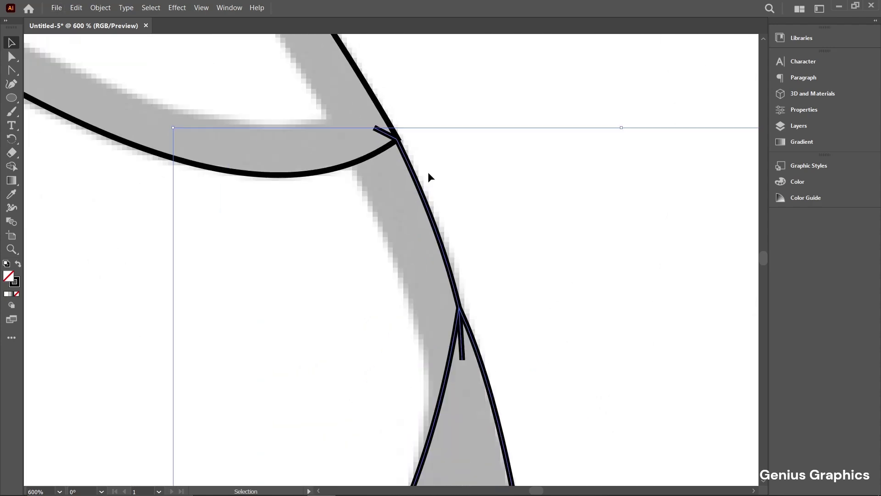
Nudge the reflected ear and sideburn copy slightly to the right at the cap edge and check its fit against the sketch
key("Right")
key("Right")
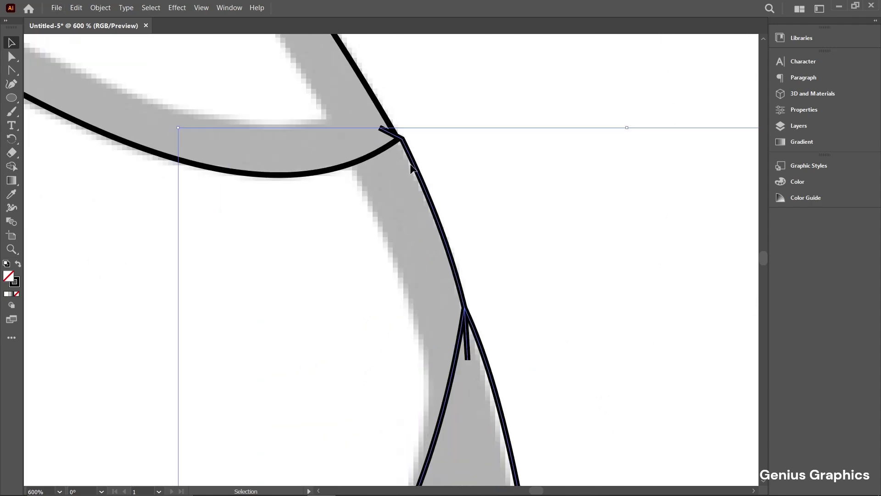
left_click_drag(414, 169, 393, 134)
scroll(413, 157, "down", 6)
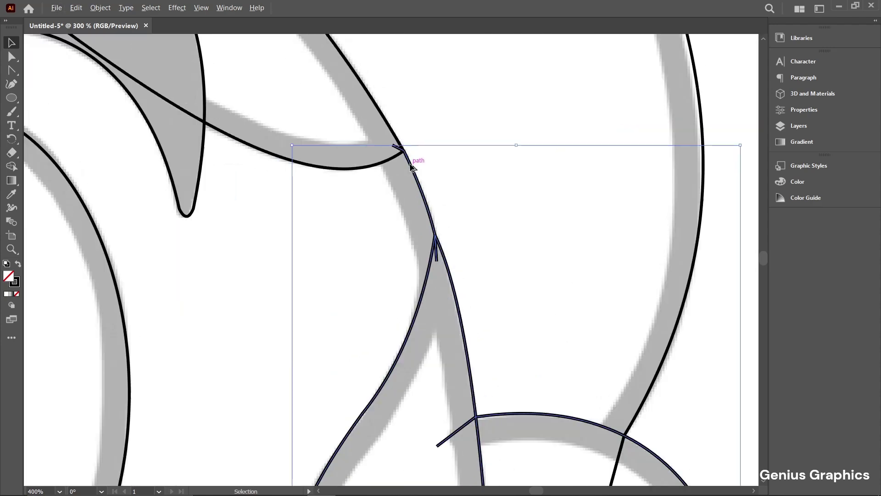
scroll(401, 202, "down", 1)
left_click_drag(420, 201, 454, 177)
left_click_drag(377, 250, 339, 259)
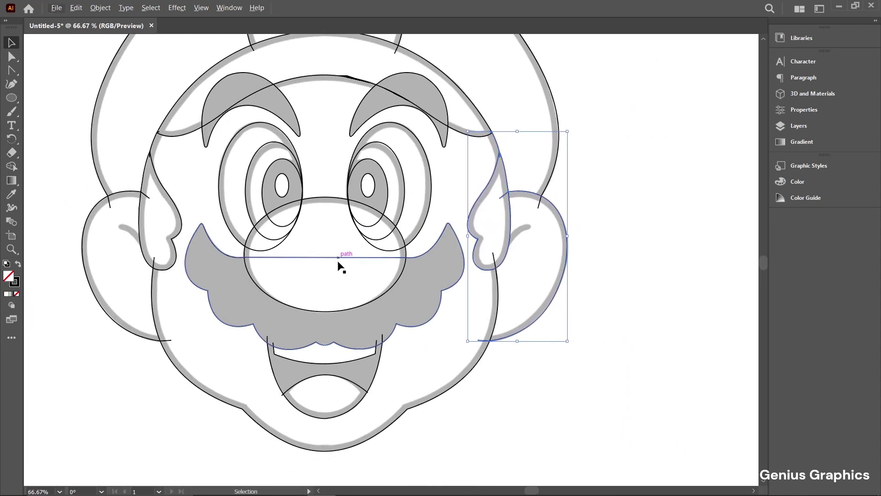
Examine the traced paths around the mouth, moustache, cap, eyes and ears for gaps and alignment with the sketch
scroll(504, 361, "up", 3)
scroll(514, 367, "down", 3)
scroll(346, 399, "up", 5)
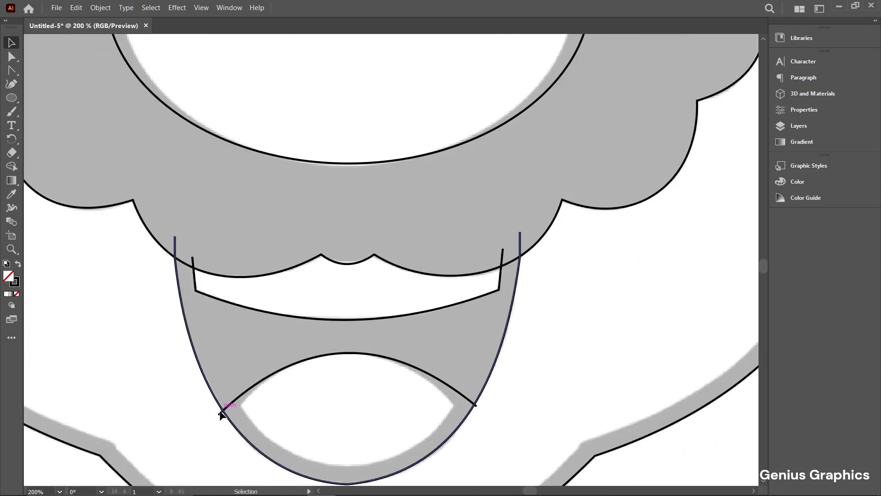
scroll(460, 397, "up", 2)
scroll(460, 397, "down", 2)
scroll(422, 304, "up", 3)
scroll(413, 335, "down", 6)
scroll(181, 270, "up", 3)
scroll(181, 274, "down", 3)
scroll(375, 186, "up", 3)
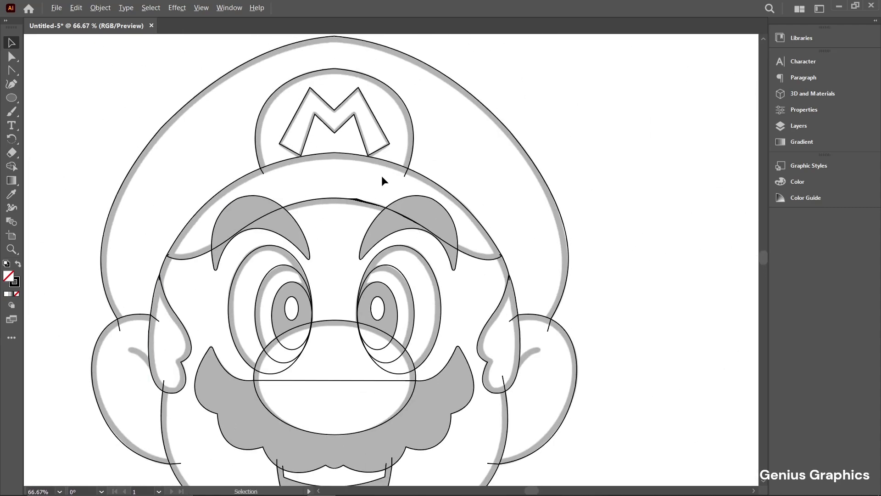
scroll(520, 288, "up", 3)
left_click_drag(514, 289, 466, 242)
scroll(568, 321, "up", 3)
scroll(568, 281, "down", 4)
left_click_drag(483, 296, 436, 226)
scroll(417, 368, "up", 2)
scroll(400, 368, "down", 5)
left_click_drag(343, 368, 424, 321)
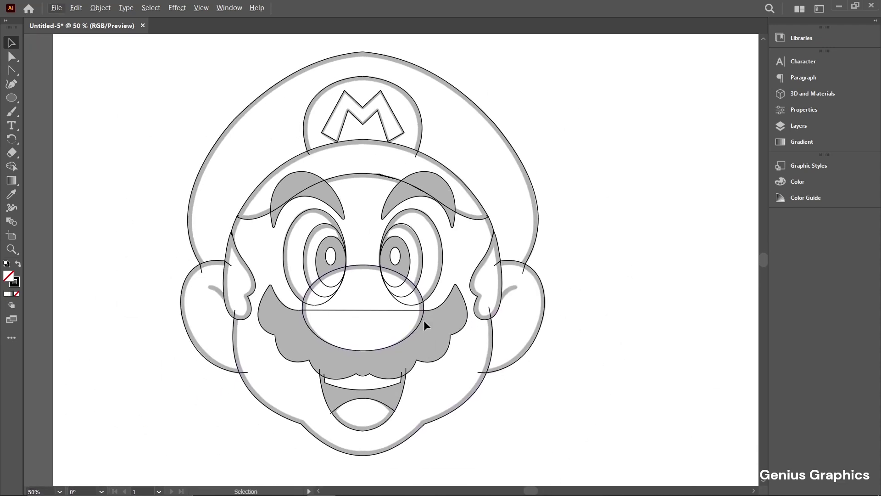
Unlock all objects and delete the placed Mario sketch image beneath the traced paths
left_click(101, 8)
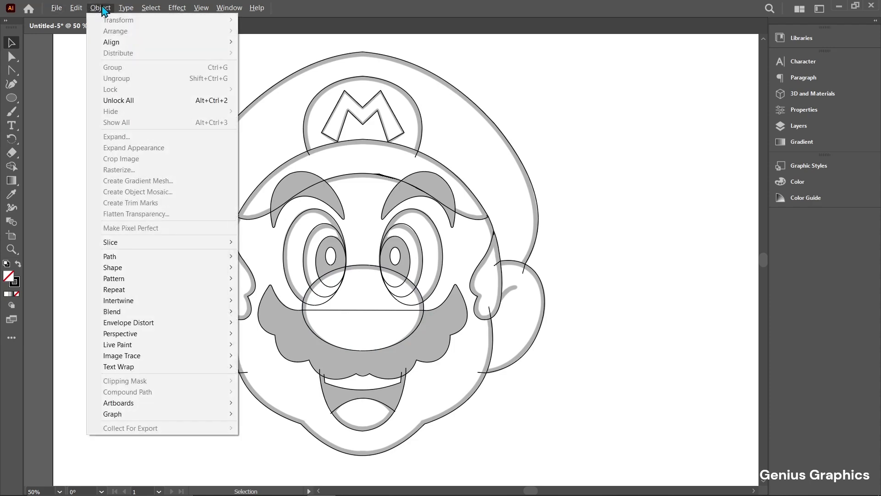
left_click(120, 104)
key("ctrl+minus")
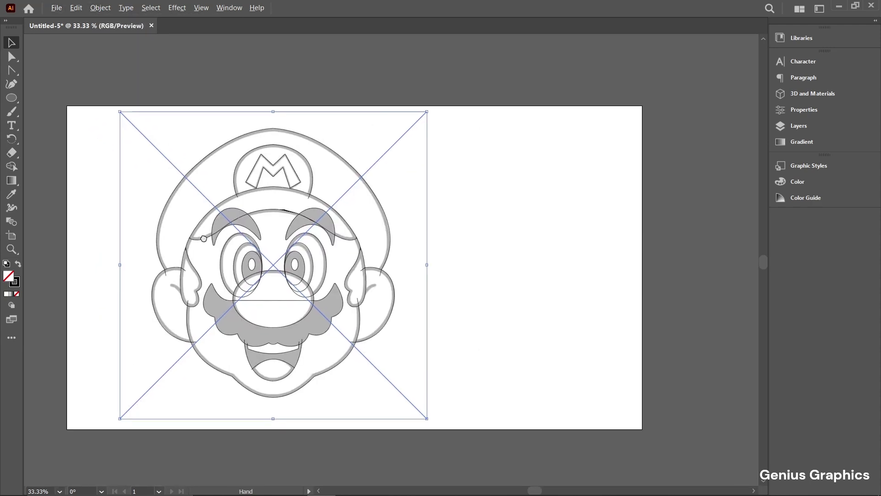
mouse_move(397, 215)
left_mouse_down()
mouse_move(611, 208)
mouse_move(582, 224)
left_mouse_up()
key("Delete")
scroll(362, 275, "up", 1)
mouse_move(361, 275)
left_mouse_down()
mouse_move(390, 263)
mouse_move(516, 263)
mouse_move(497, 261)
left_mouse_up()
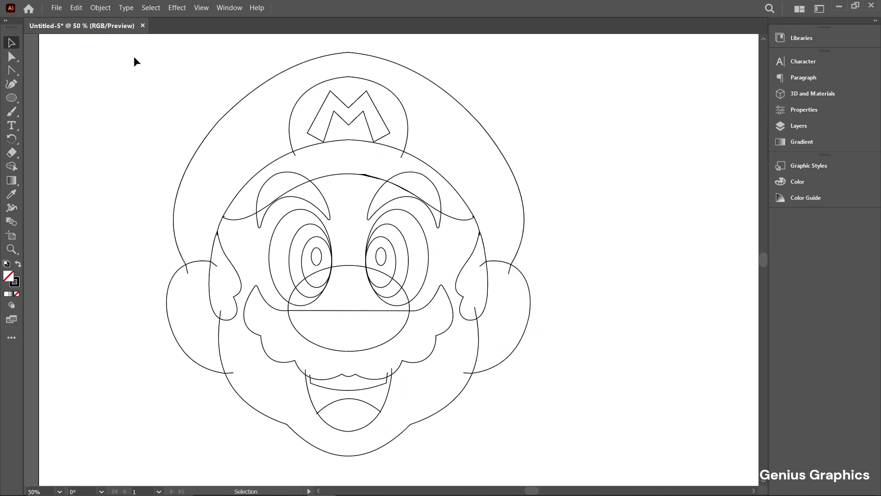
Select all traced paths for the Shape Builder tool and give them a black fill
mouse_move(129, 46)
left_mouse_down()
mouse_move(340, 167)
mouse_move(582, 440)
mouse_move(573, 464)
left_mouse_up()
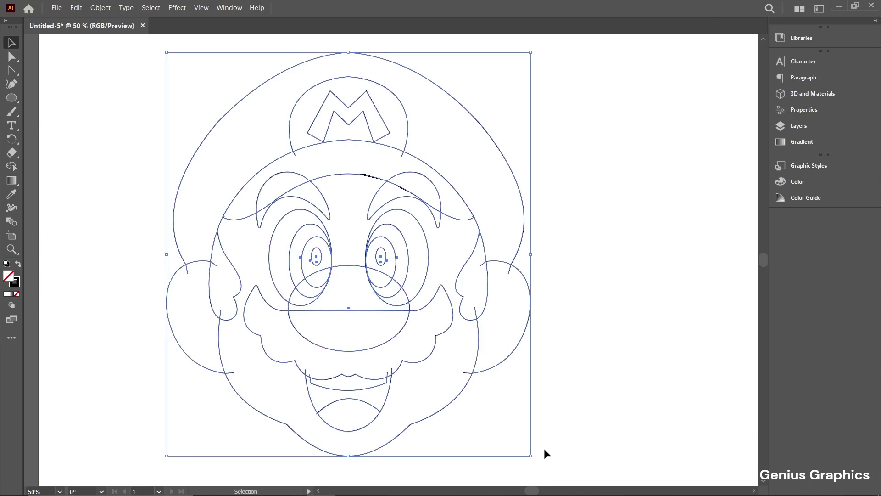
left_click(12, 166)
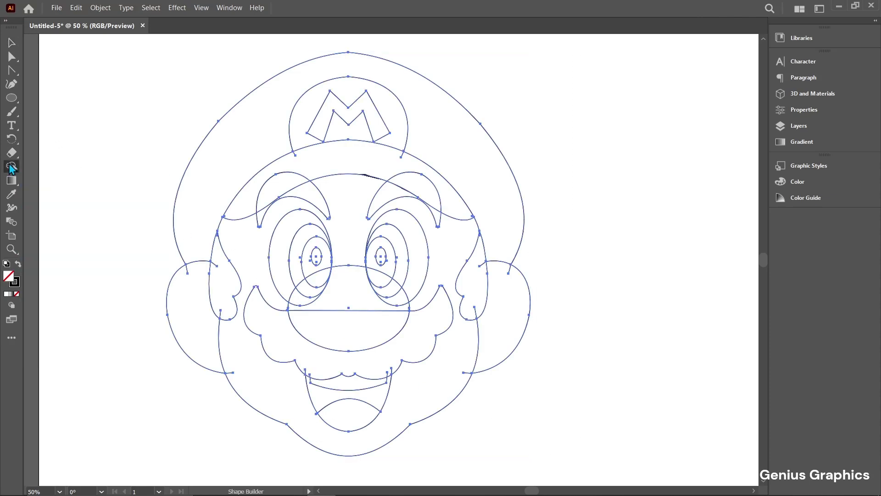
left_click(790, 114)
left_click(636, 158)
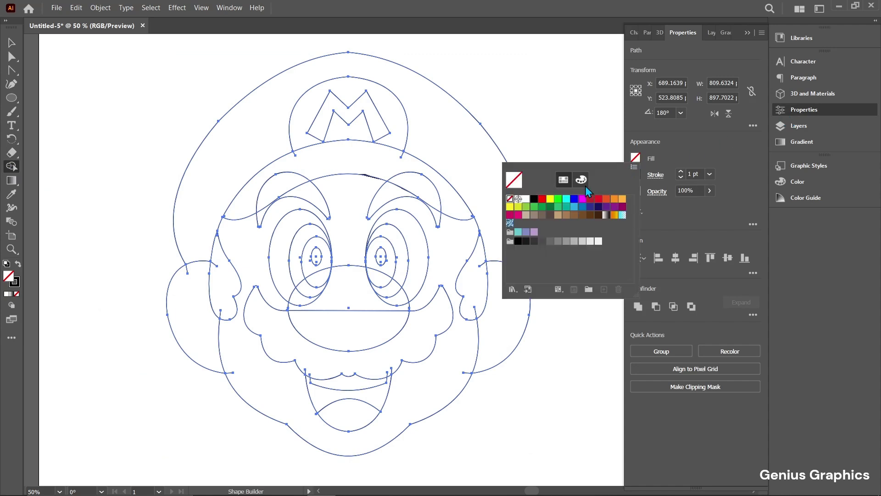
left_click(533, 199)
left_click(793, 112)
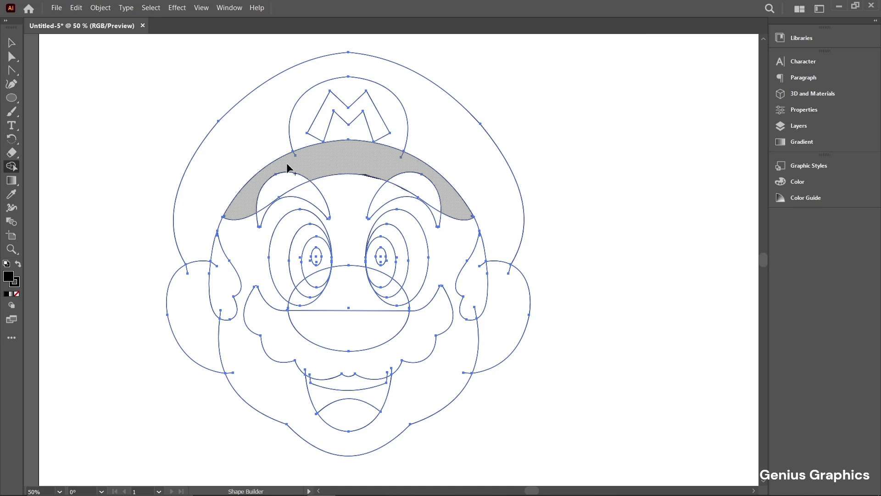
Build filled shapes from the cap, badge, letter M, cap brim and both eyebrows
left_click(272, 145)
left_click(299, 129)
left_click(318, 131)
left_click(318, 159)
left_click(308, 198)
left_click(393, 188)
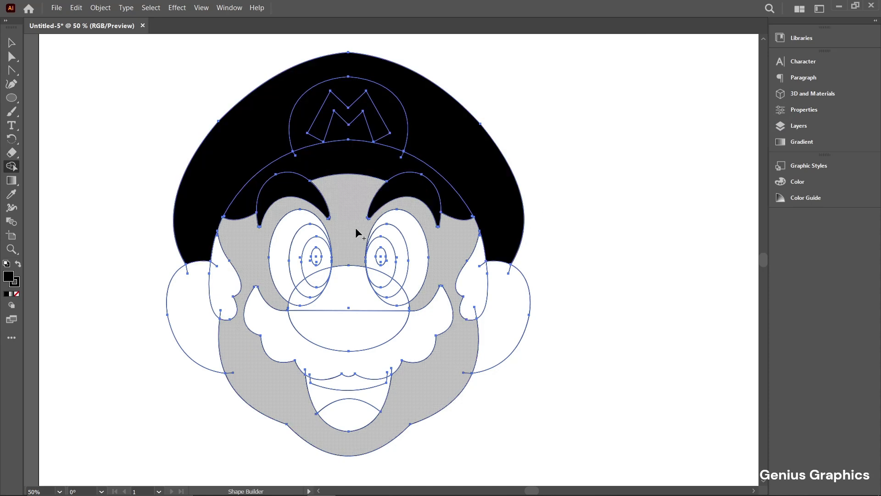
Build filled shapes from the face, nose, both sideburns and both ears
scroll(349, 238, "up", 2)
scroll(349, 240, "down", 1)
left_click(349, 250)
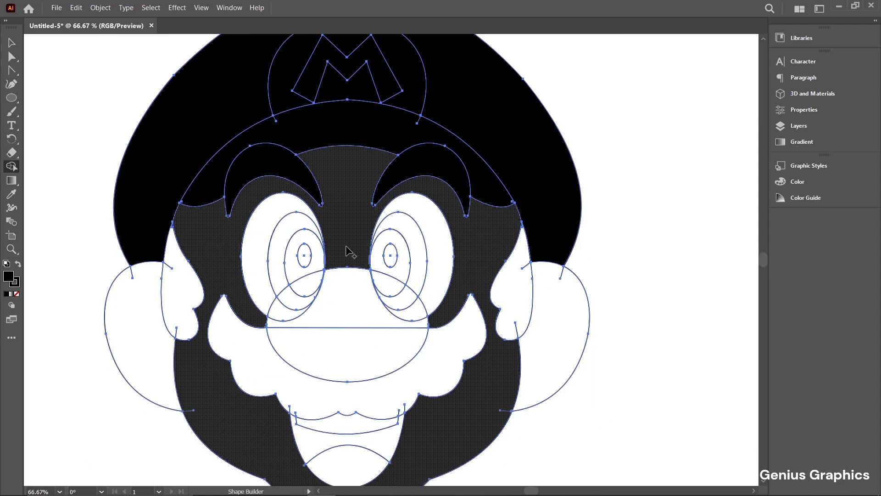
left_click(330, 294)
scroll(348, 321, "down", 1)
left_click(520, 289)
left_click(184, 287)
left_click(154, 310)
left_click(541, 330)
Build filled shapes from the moustache, teeth, mouth interior and tongue
left_click(393, 380)
scroll(393, 380, "down", 1)
left_click(358, 385)
left_click(359, 399)
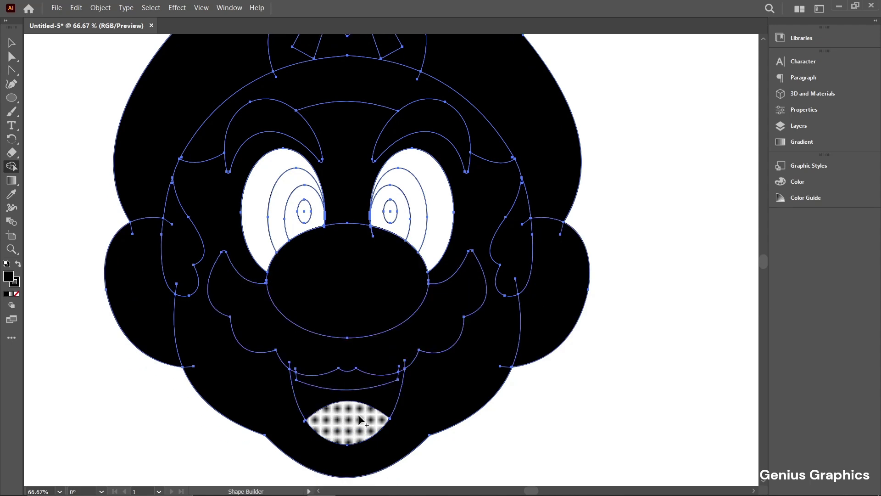
left_click(359, 419)
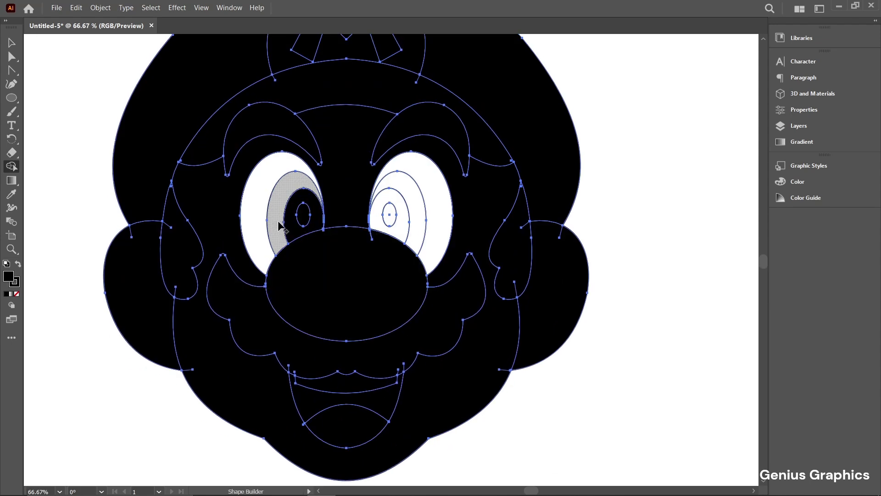
Build filled shapes from the white of the left eye and from all rings of the right eye
scroll(275, 222, "up", 4)
scroll(312, 276, "up", 2)
scroll(325, 289, "down", 3)
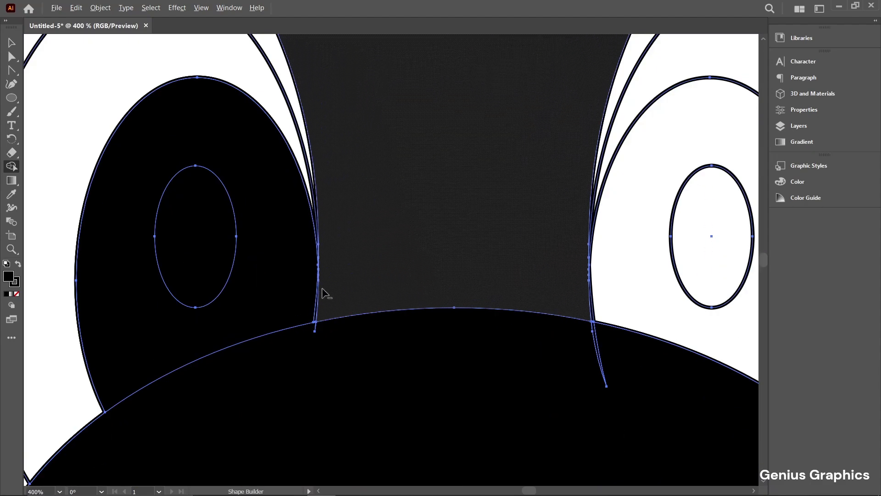
scroll(361, 291, "up", 3)
scroll(414, 296, "down", 6)
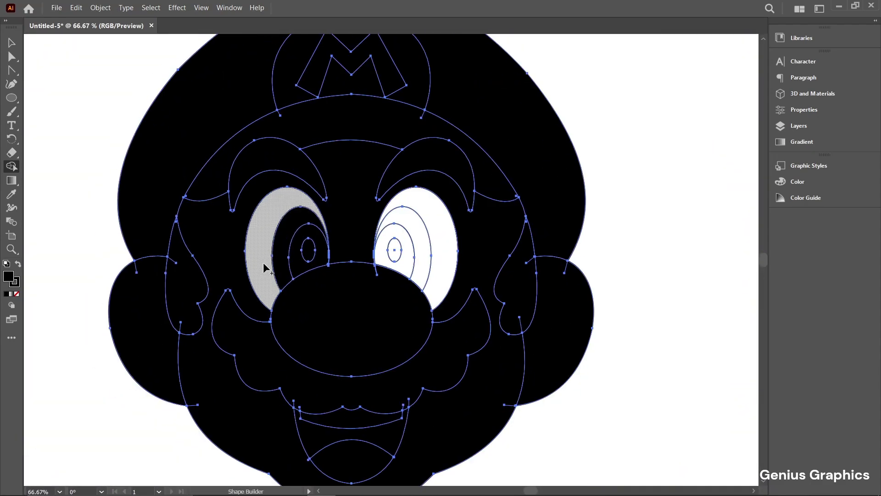
left_click(264, 268)
left_click(405, 267)
left_click(395, 253)
left_click(422, 262)
left_click(440, 263)
scroll(436, 260, "down", 1)
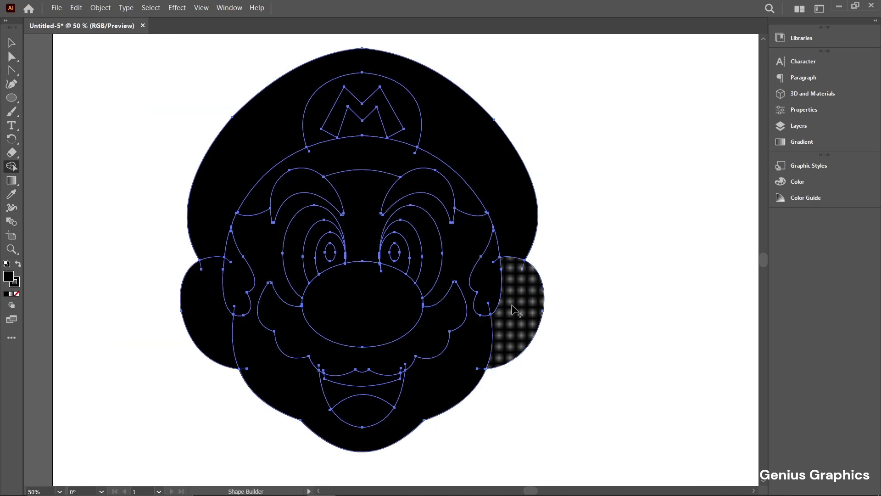
Move the leftover line stub where the cap meets the left ear out onto the blank area beside the head
key("v")
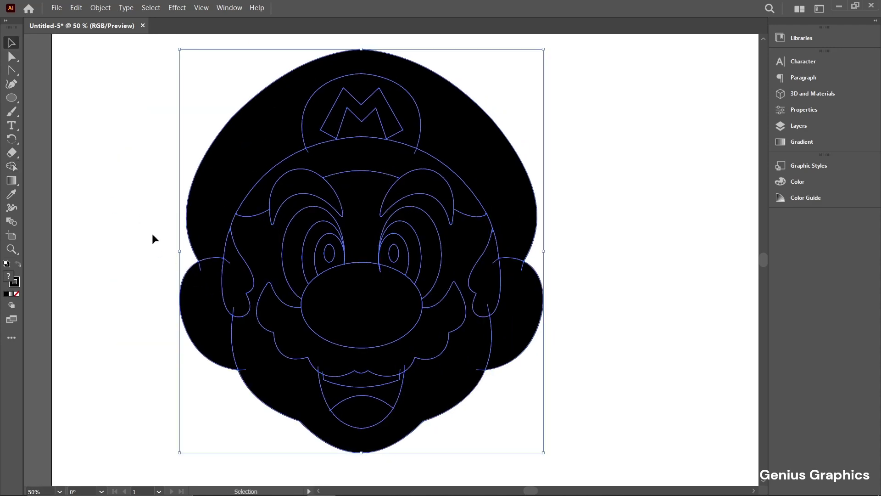
scroll(178, 256, "up", 3)
left_click_drag(197, 248, 256, 296)
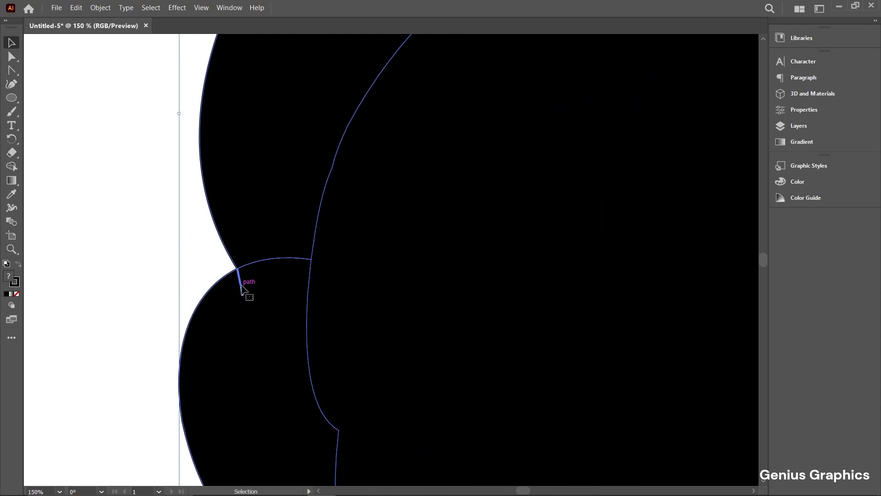
double_click(240, 287)
left_click_drag(242, 285, 143, 299)
double_click(119, 333)
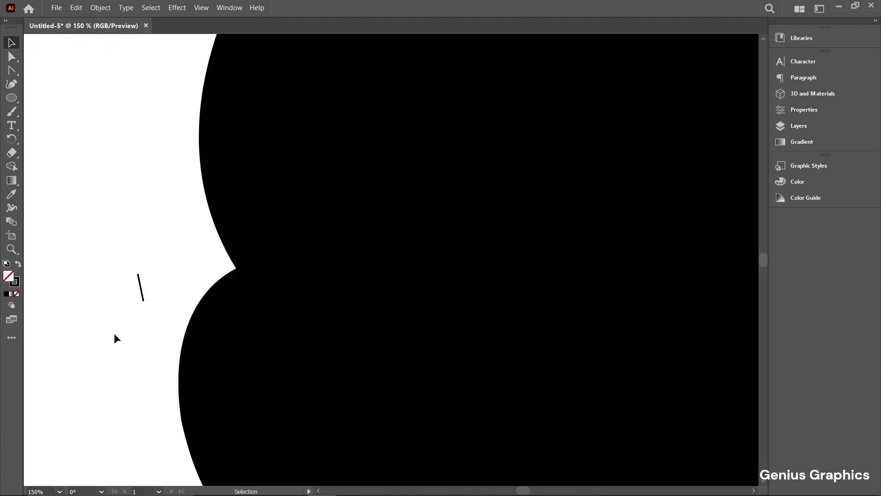
Select all leftover unfilled line pieces with the Magic Wand by sampling the moved stub, and delete them
left_click(14, 338)
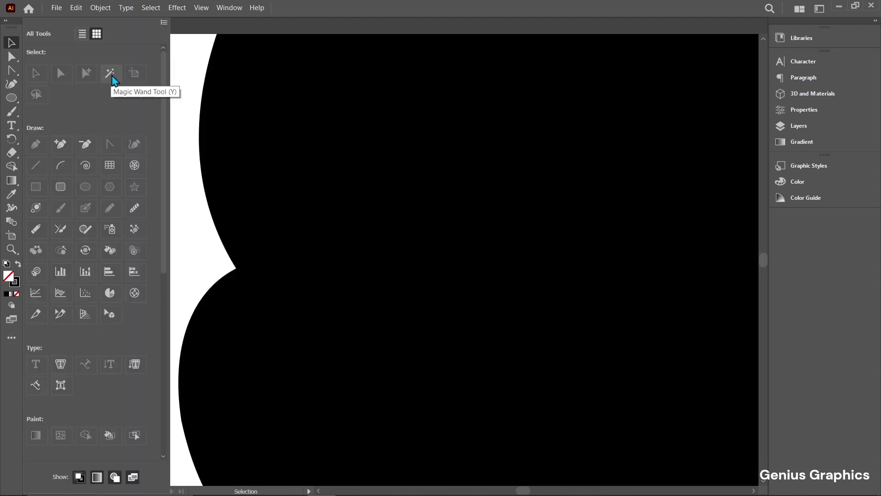
left_click(112, 82)
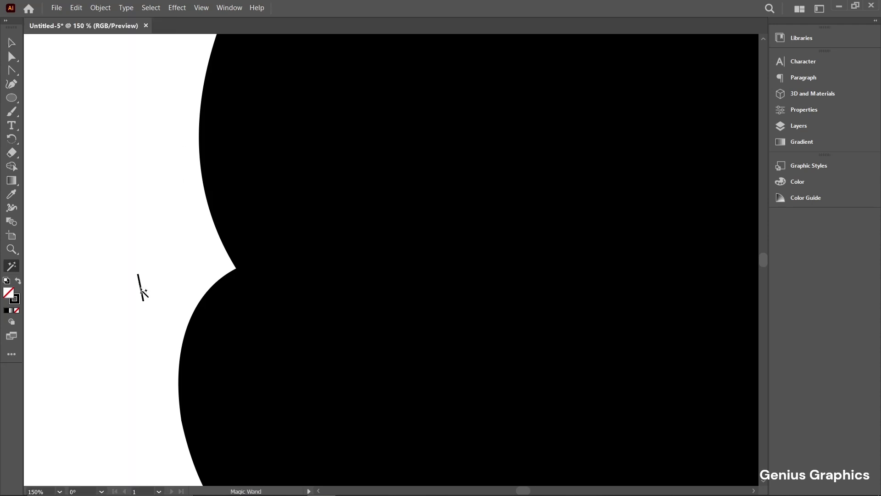
left_click(143, 289)
key("ctrl+minus")
key("ctrl+minus")
key("ctrl+minus")
key("ctrl+minus")
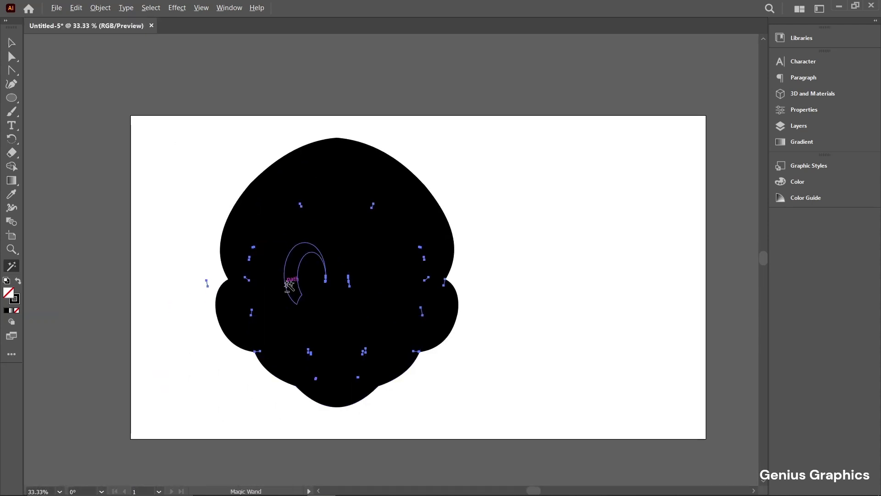
key("ctrl+plus")
key("Delete")
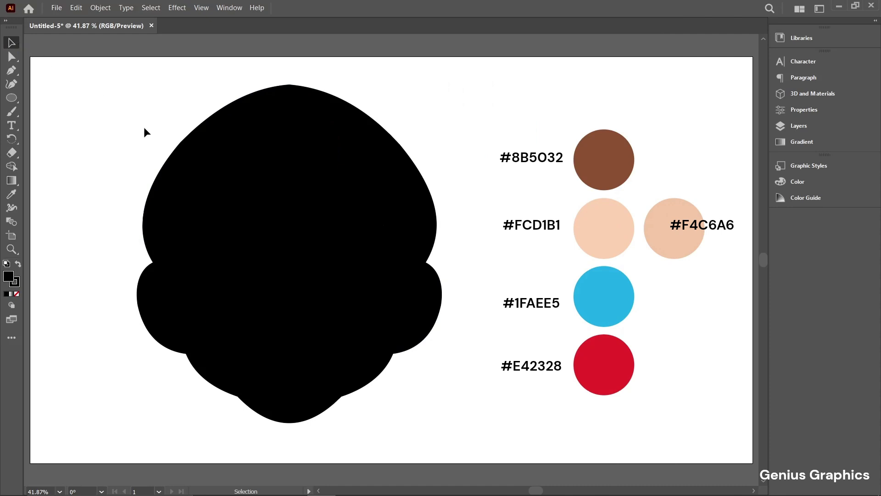
Fill the main cap shape with the red sample colour #E42328 using the Eyedropper
left_click(175, 175)
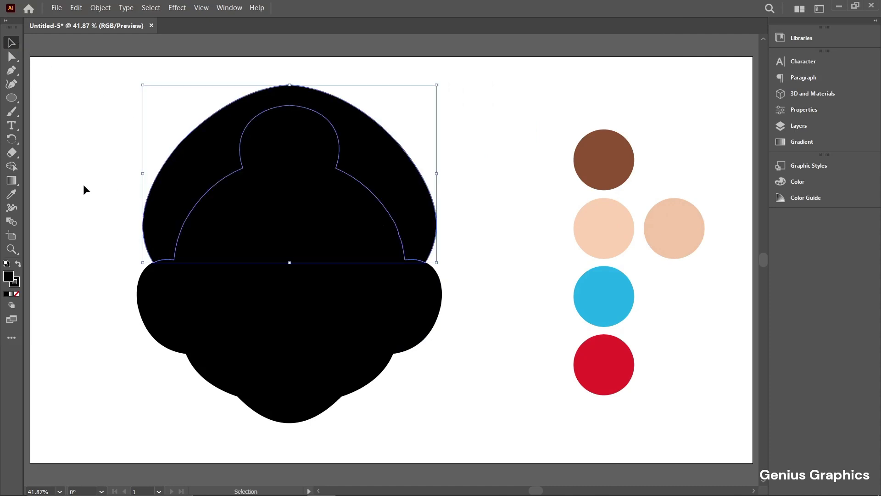
left_click(13, 194)
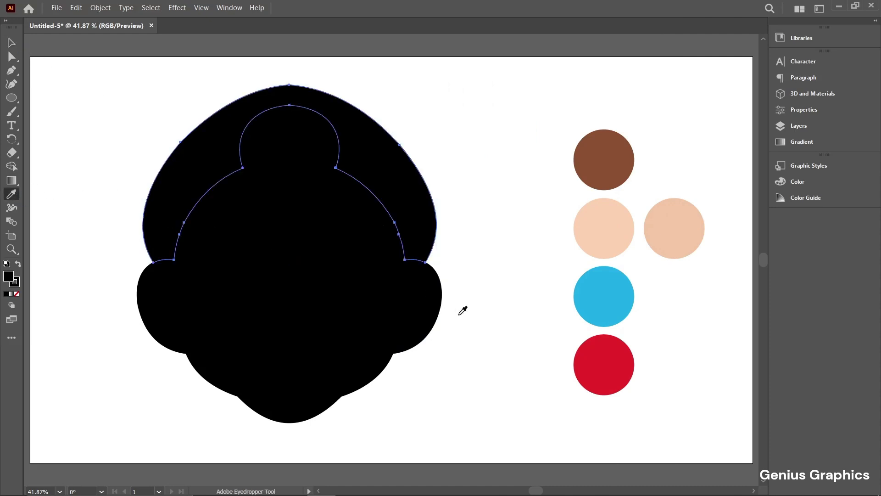
left_click(596, 348)
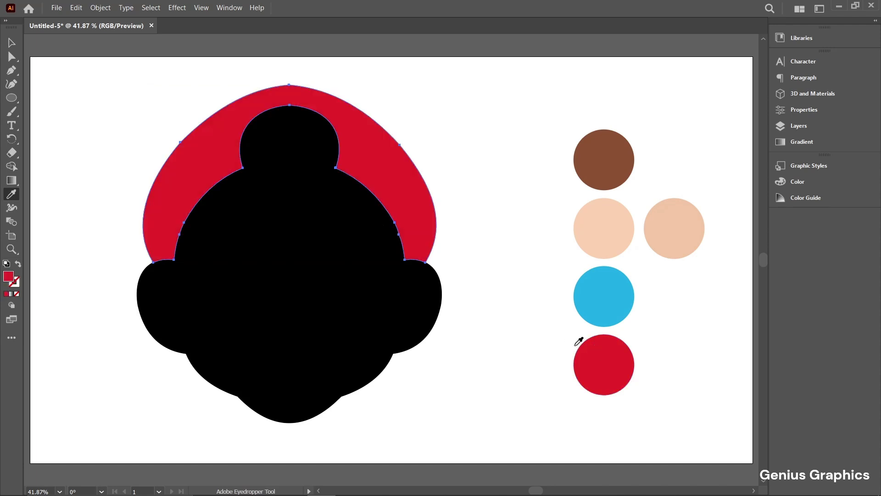
left_click(11, 43)
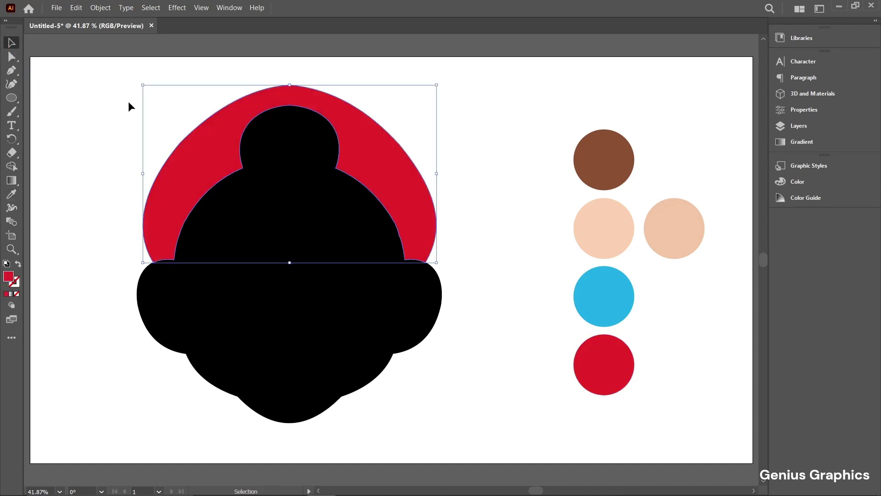
Colour the letter M and the cap brim together with the red sample colour #E42328
left_click(280, 148)
left_click(203, 210, "shift")
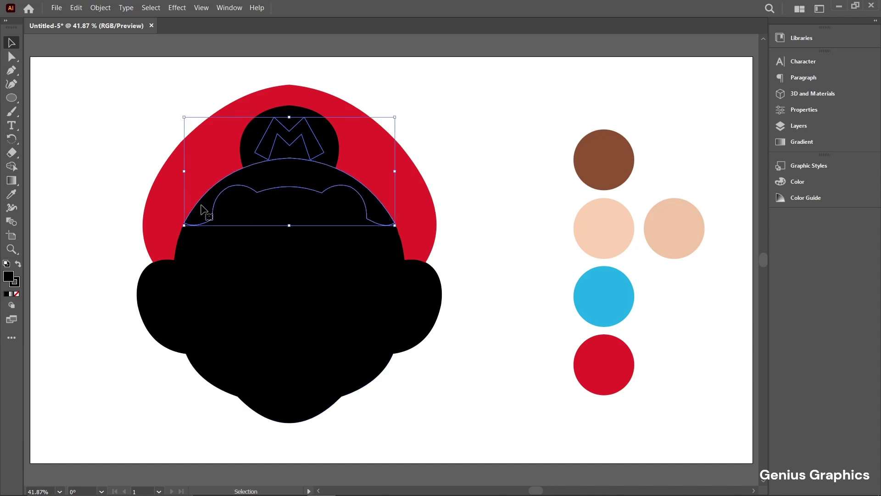
key("i")
left_click(600, 350)
left_click(11, 42)
Colour the cap badge behind the M white by sampling the blank artboard
left_click(257, 145)
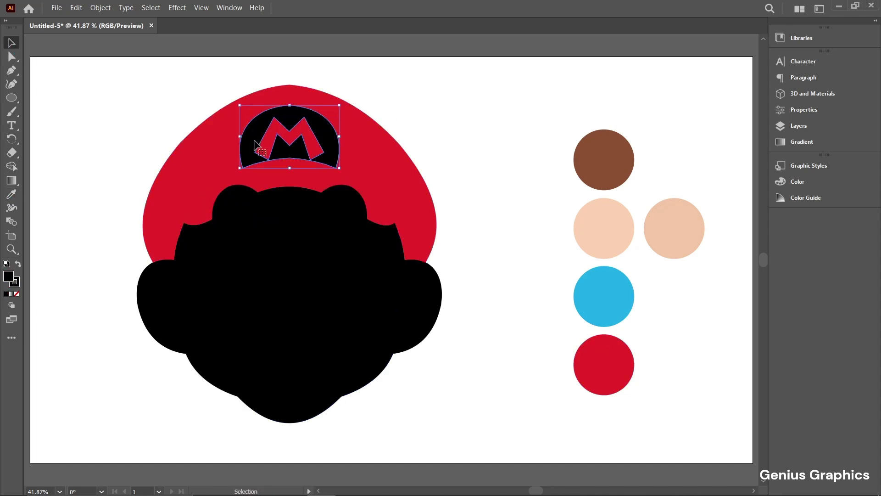
key("i")
left_click(83, 177)
key("v")
Fill the face shape with the light skin sample colour #FCD1B1
left_click(194, 248)
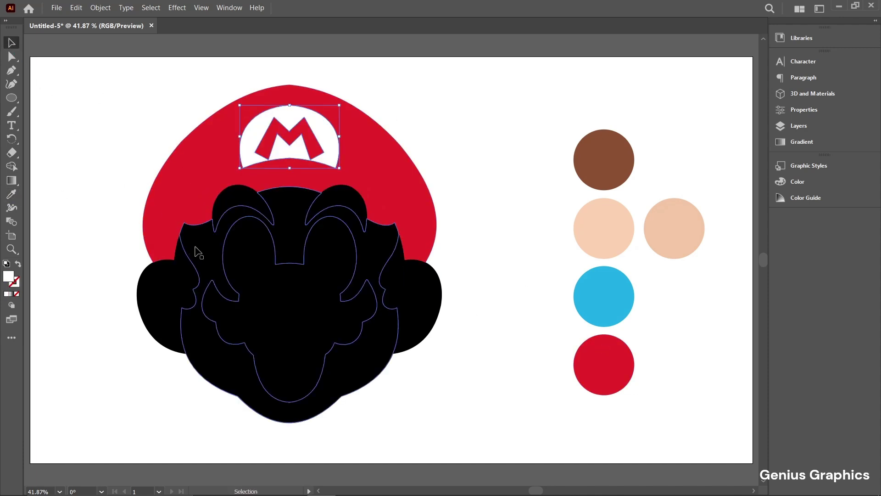
key("i")
left_click(584, 224)
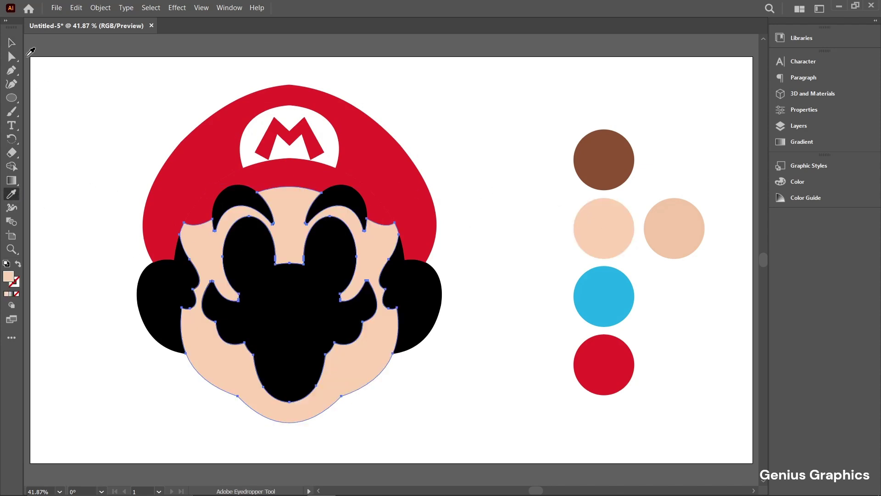
Colour both ears with the darker skin sample colour using the Eyedropper
key("v")
left_click(154, 296)
left_click(420, 294, "shift")
key("i")
left_click(665, 236)
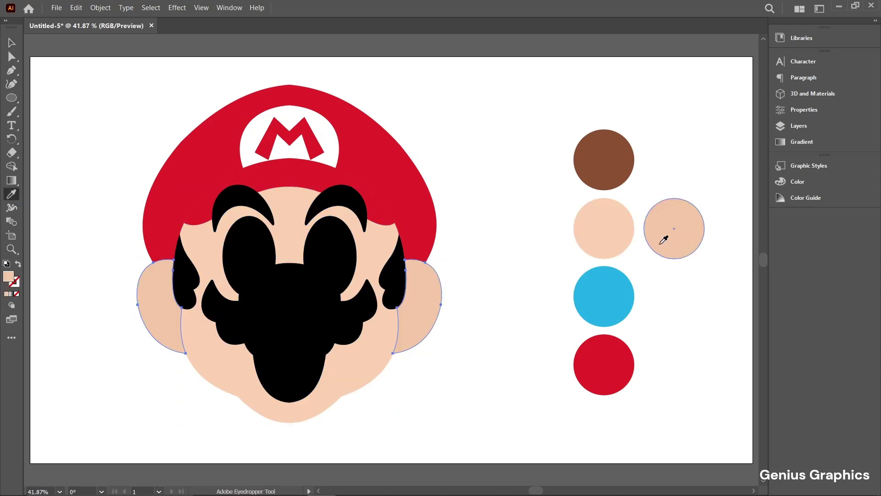
Colour both sideburns with the brown sample colour
left_click(11, 43)
left_click(179, 294)
left_click(394, 289, "shift")
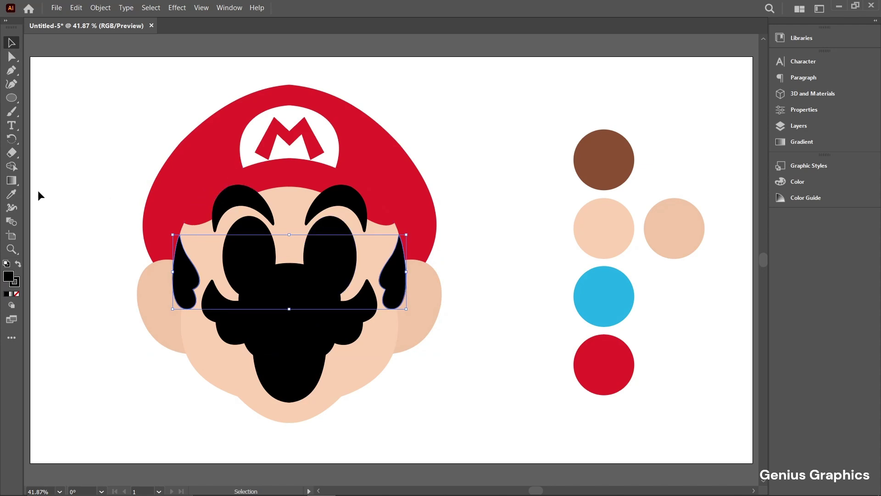
left_click(12, 193)
left_click(595, 169)
Fill the nose ellipse with the light skin sample colour
key("v")
left_click(252, 291)
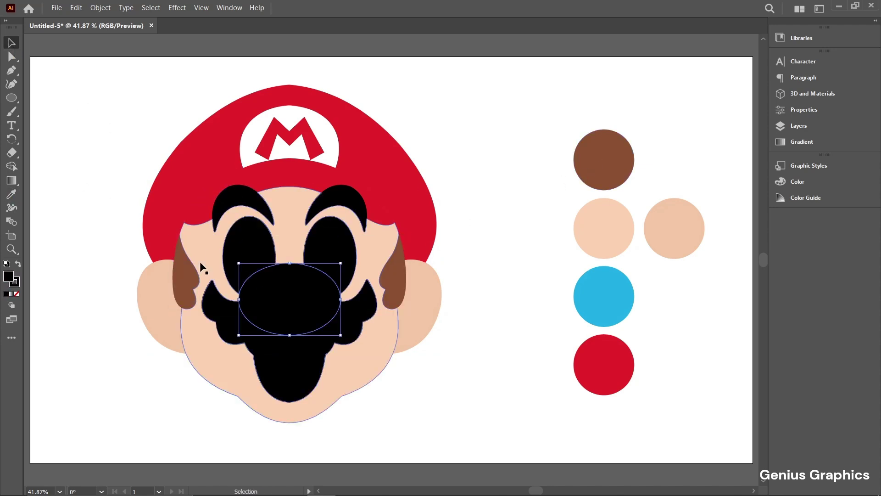
left_click(11, 193)
left_click(599, 229)
Colour both outer eye shapes white by sampling the blank artboard
left_click(12, 43)
left_click(243, 243)
left_click(336, 246, "shift")
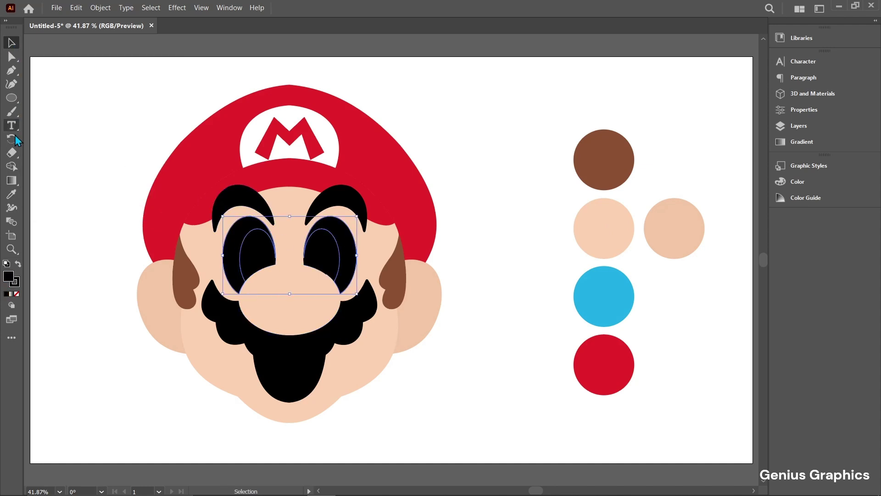
left_click(11, 194)
left_click(538, 264)
Colour both irises with the blue sample colour
key("v")
left_click(255, 250)
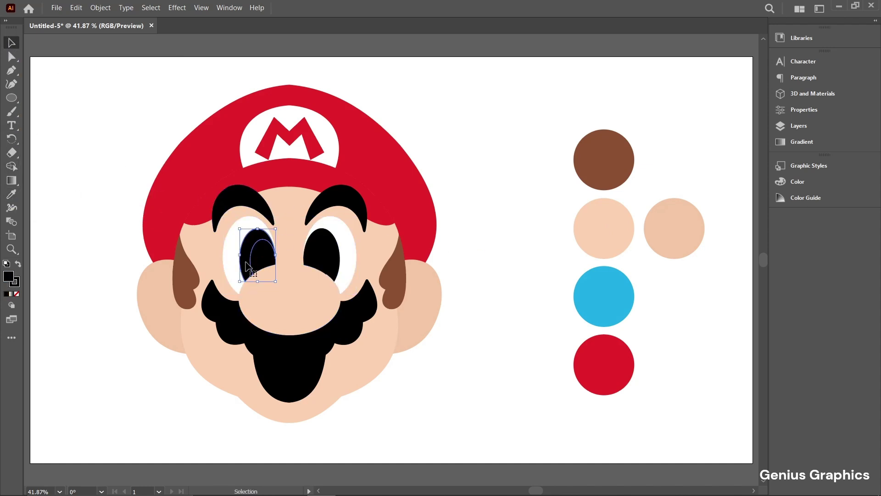
left_click(336, 264, "shift")
key("i")
left_click(614, 296)
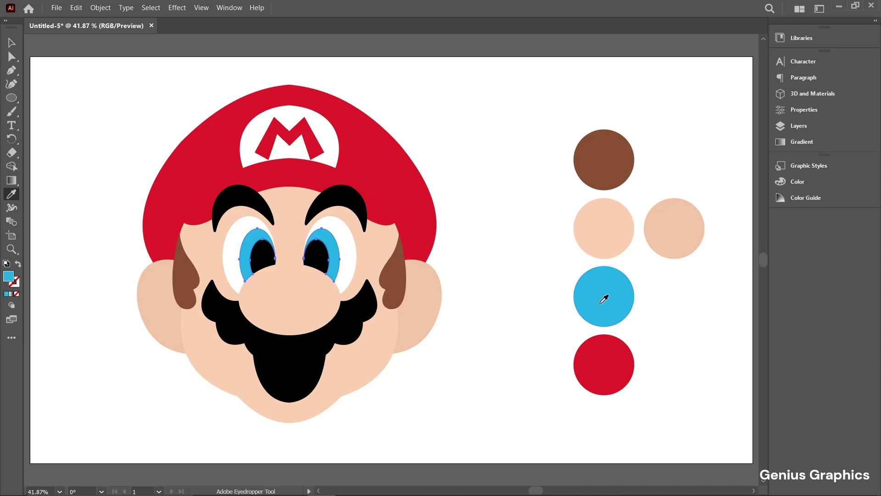
Colour the small highlight ovals inside both pupils white by sampling the blank artboard
left_click(12, 44)
left_click(262, 255)
left_click(317, 256, "shift")
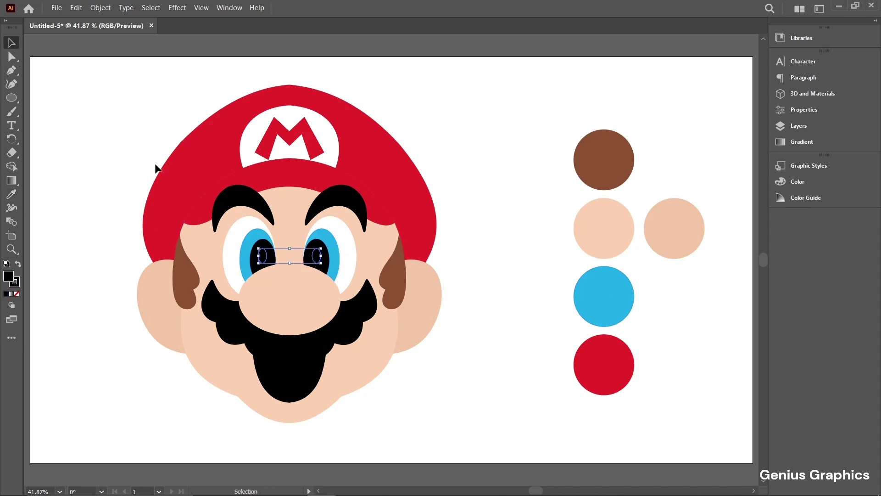
left_click(11, 193)
left_click(114, 246)
Fill the teeth shape below the moustache with white sampled from the eye
left_click(12, 42)
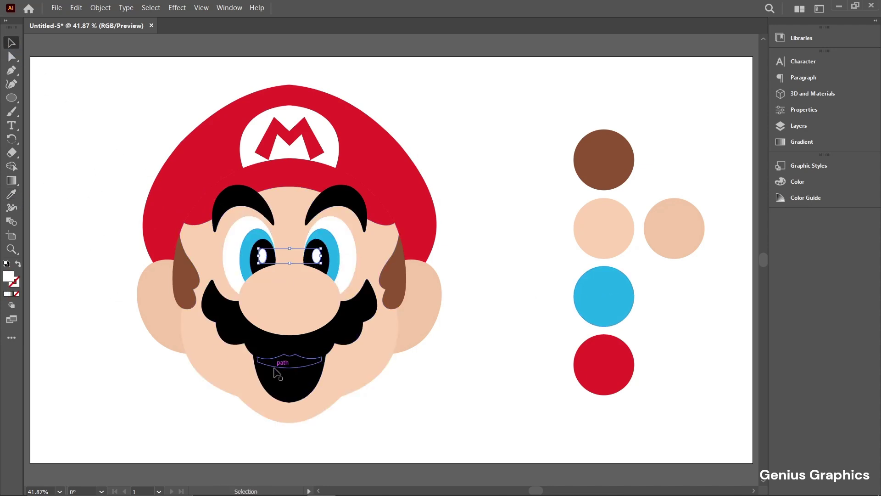
left_click(281, 366)
left_click(12, 195)
left_click(233, 271)
Fill the tongue at the bottom of the mouth with the red sample colour
left_click(11, 43)
left_click(291, 390)
key("i")
left_click(598, 371)
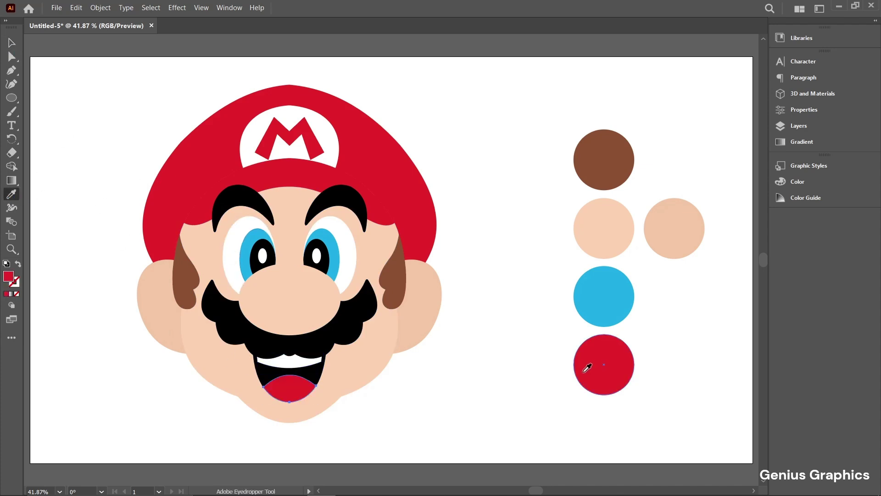
Delete all the colour sample circles and move the whole face to the middle of the artboard
left_click(12, 43)
left_click_drag(544, 103, 712, 417)
key("Delete")
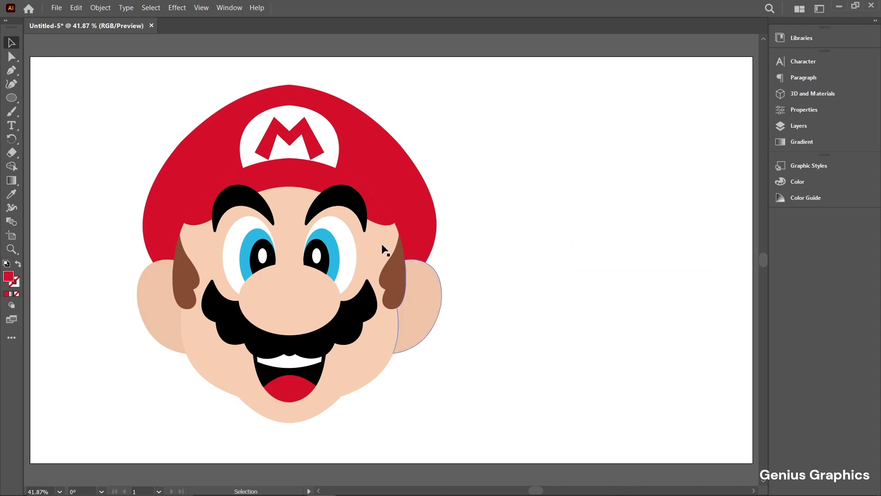
left_click_drag(81, 75, 491, 441)
left_click_drag(312, 303, 417, 299)
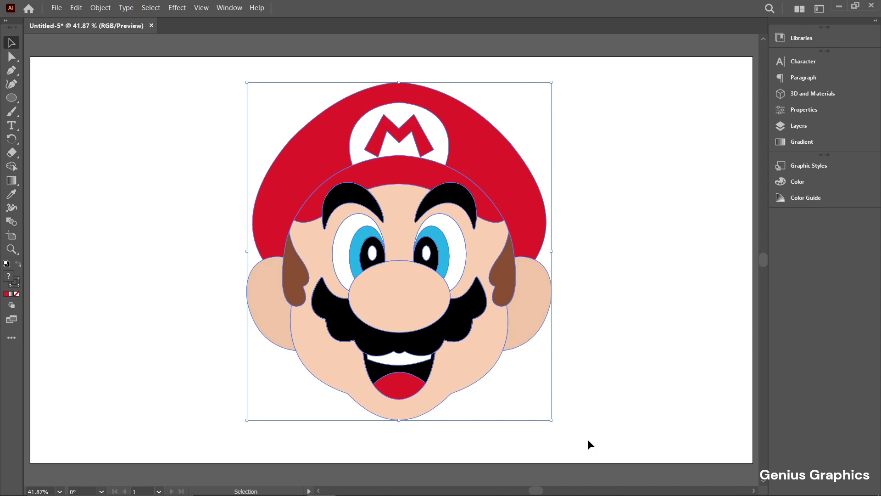
Set the stroke of all face shapes to None and group them
left_click(804, 112)
left_click(635, 174)
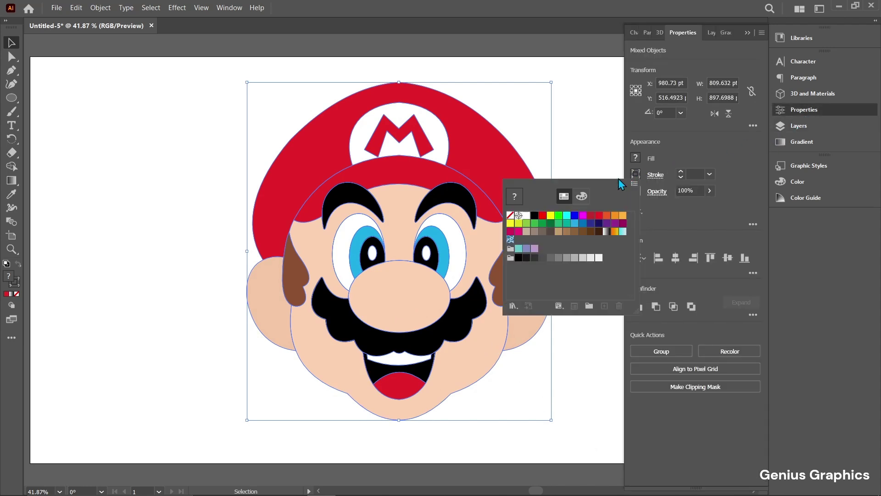
left_click(510, 216)
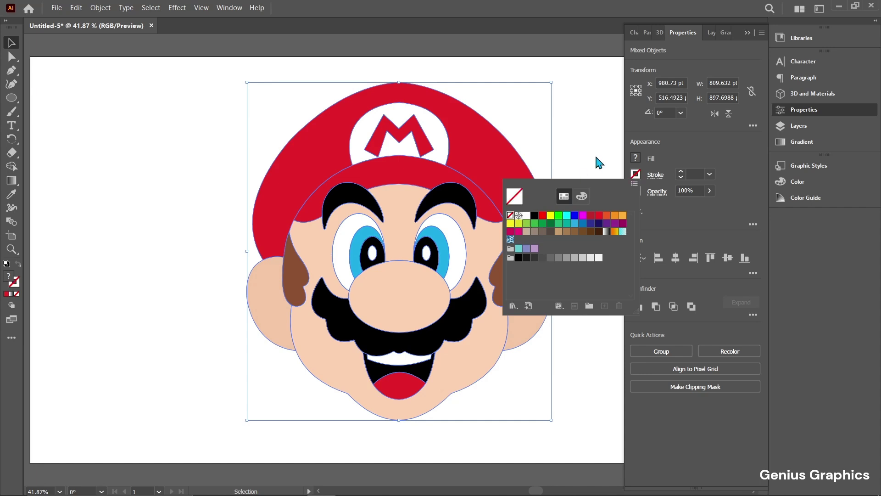
left_click(819, 112)
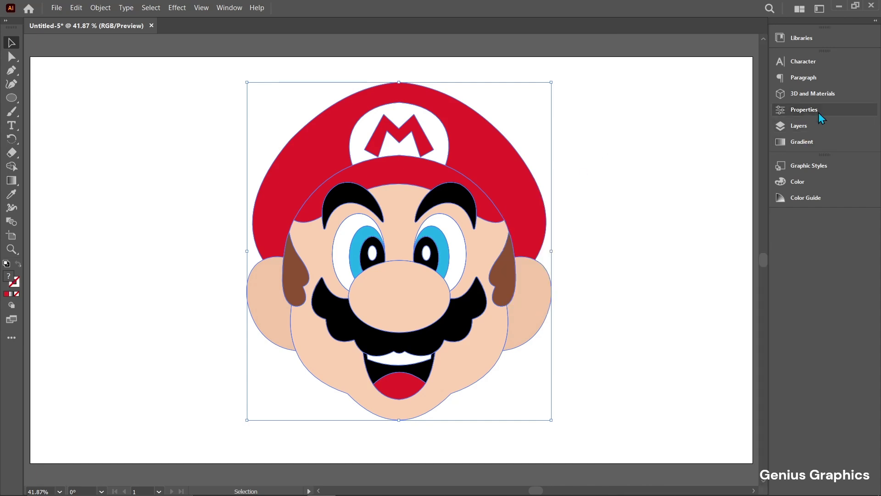
right_click(477, 263)
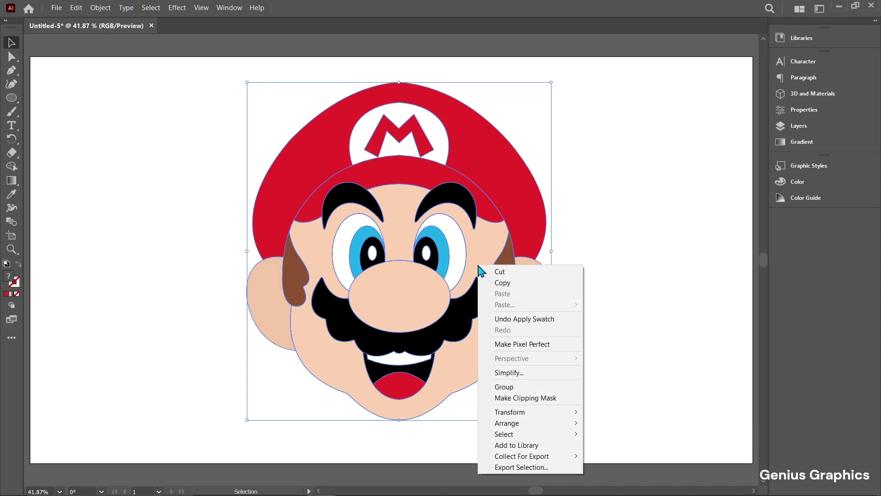
left_click(513, 387)
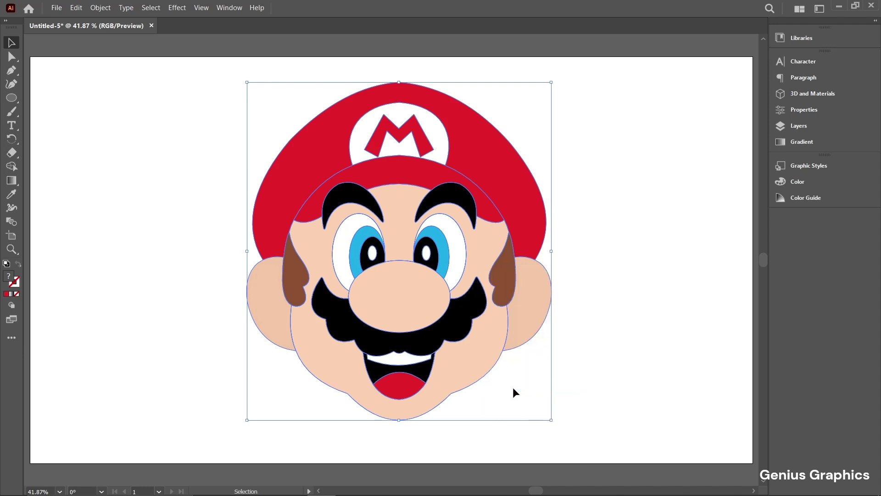
Apply the 3D Inflate effect to the grouped face
left_click(798, 96)
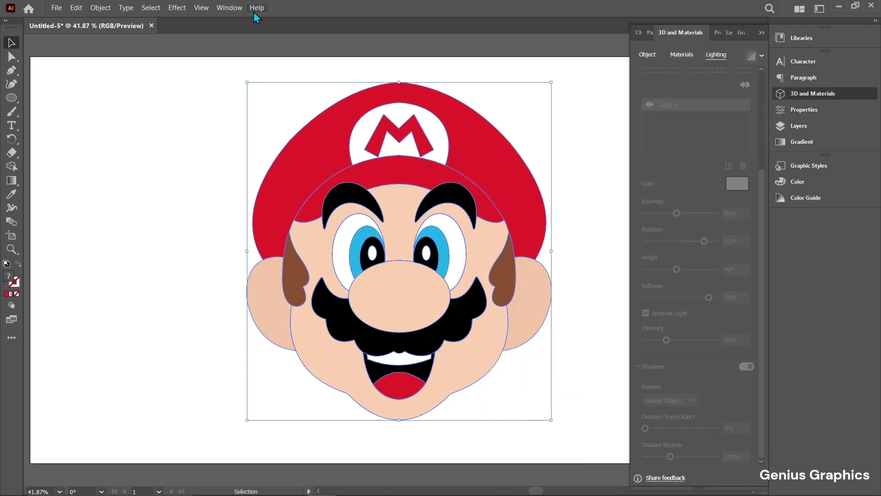
left_click(229, 8)
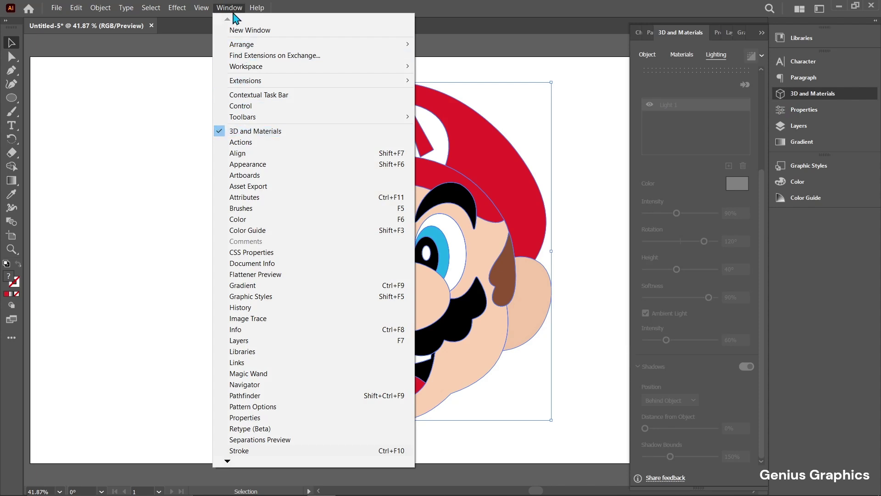
left_click(230, 11)
left_click(638, 57)
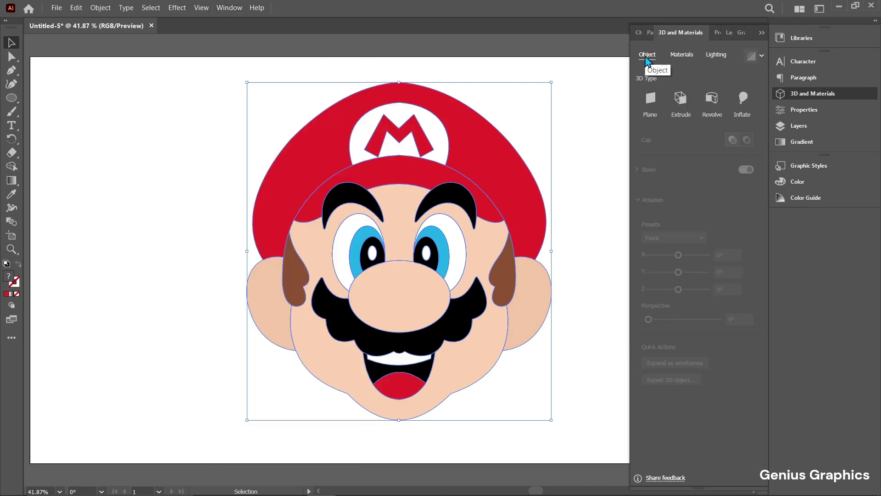
left_click(744, 106)
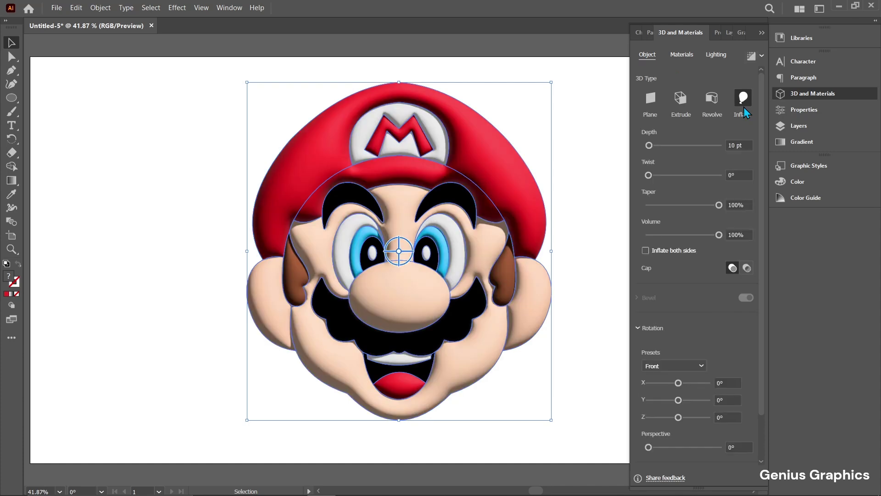
mouse_move(764, 401)
left_mouse_down()
mouse_move(764, 442)
mouse_move(764, 404)
left_mouse_up()
Set the default 3D material's roughness to 0.46 and metallic to 0.16
left_click(682, 55)
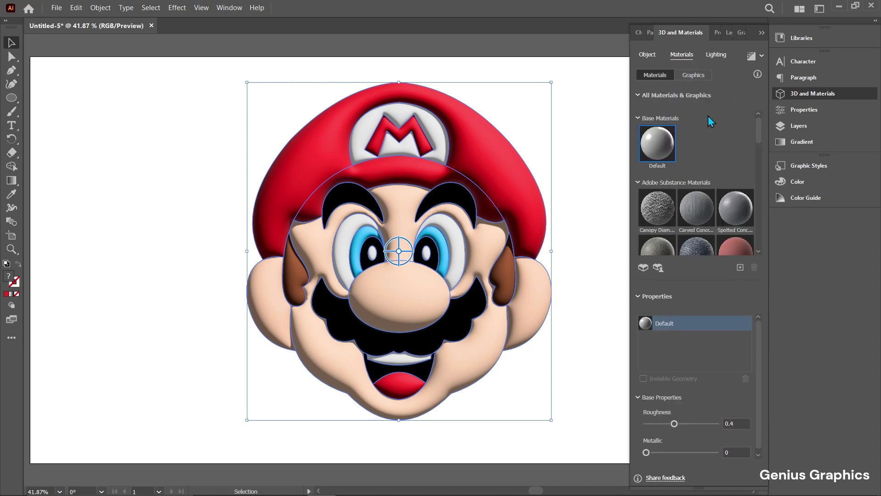
left_click(733, 422)
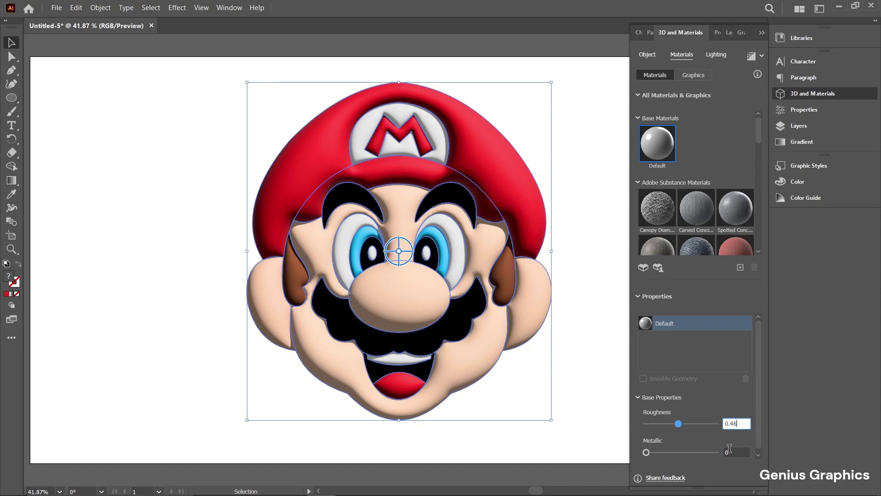
left_click(736, 452)
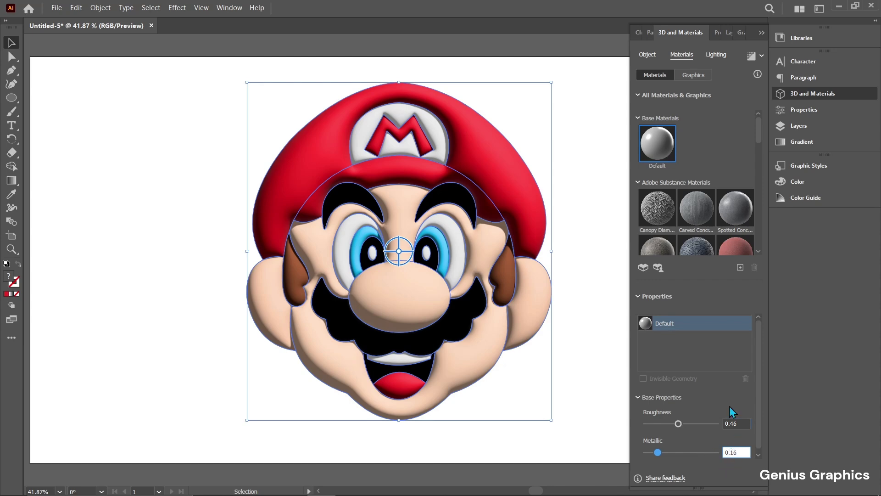
Set Light 1 of the 3D lighting to 90% intensity, 120° rotation and 40° height
left_click(716, 55)
left_click(736, 346)
type("90")
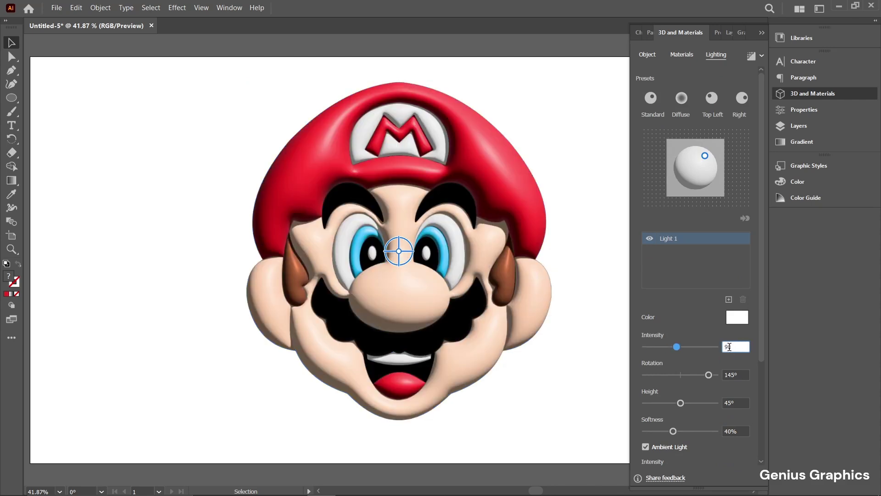
left_click(724, 378)
type("120")
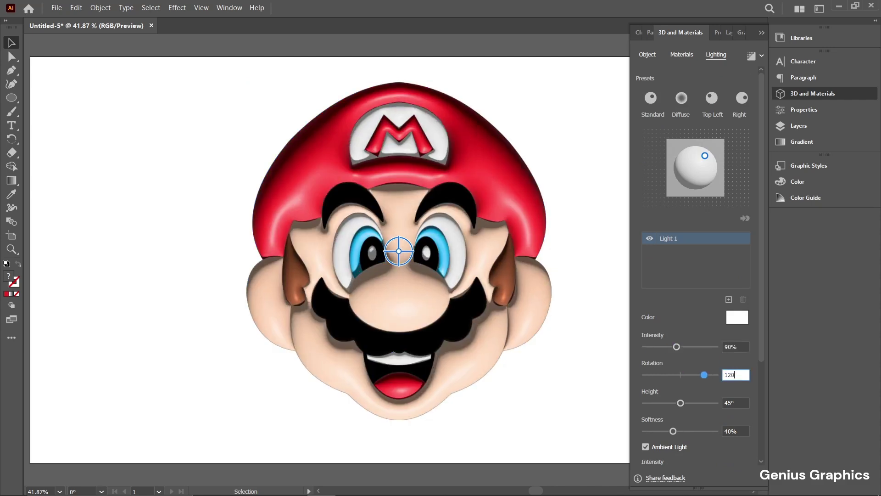
left_click(742, 402)
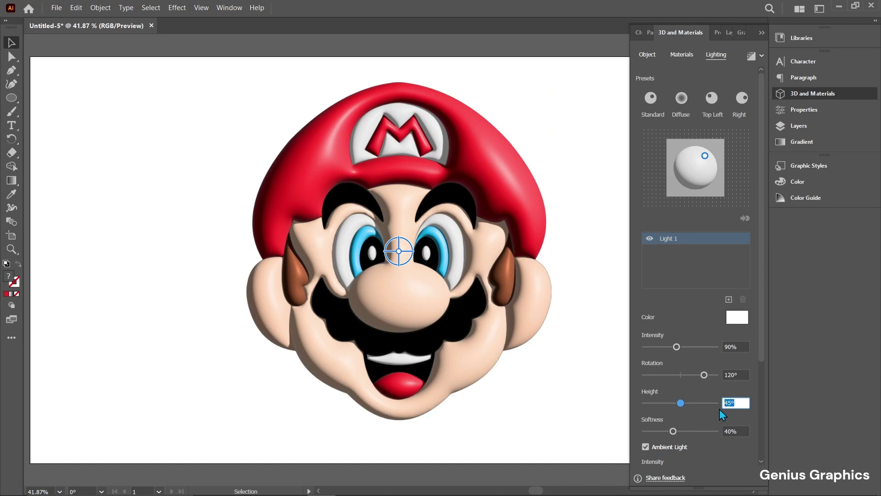
type("0")
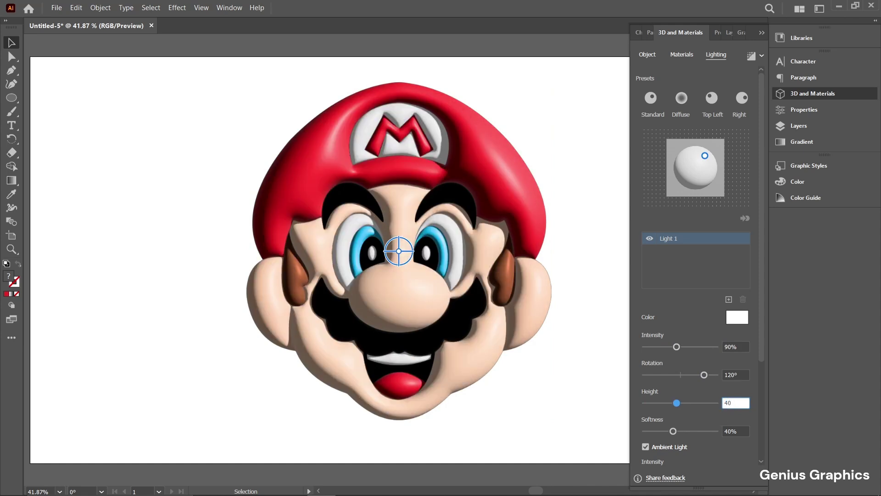
Set the light's softness to 90% and the ambient light intensity to 60%
left_click(737, 431)
type("90")
scroll(741, 432, "down", 3)
left_click(726, 340)
type("60")
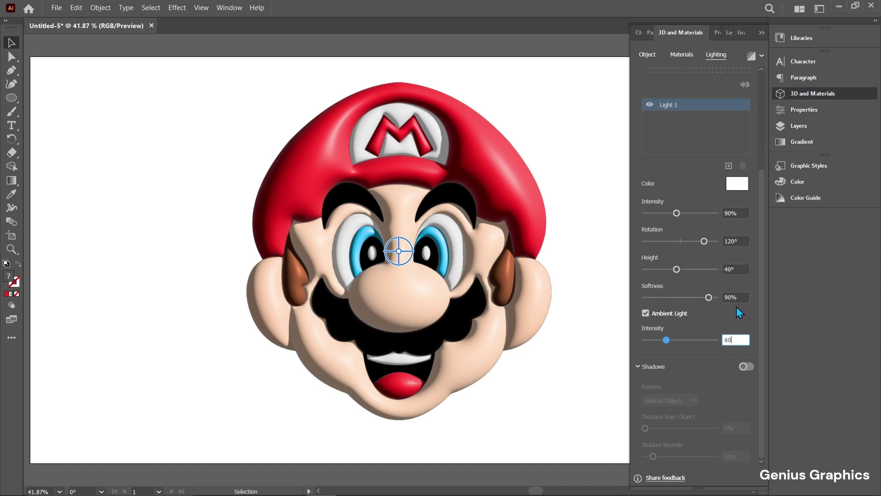
left_click(728, 349)
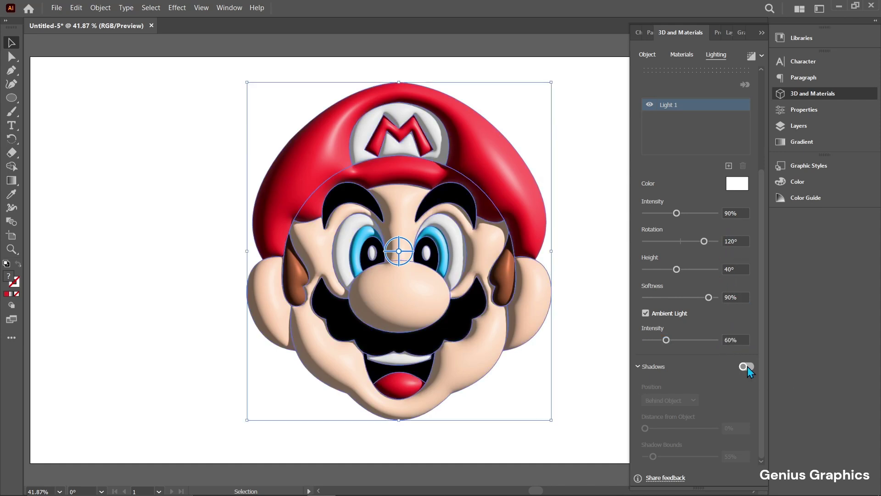
Turn on shadows for the 3D face and set the shadow bounds to 150%
left_click(746, 367)
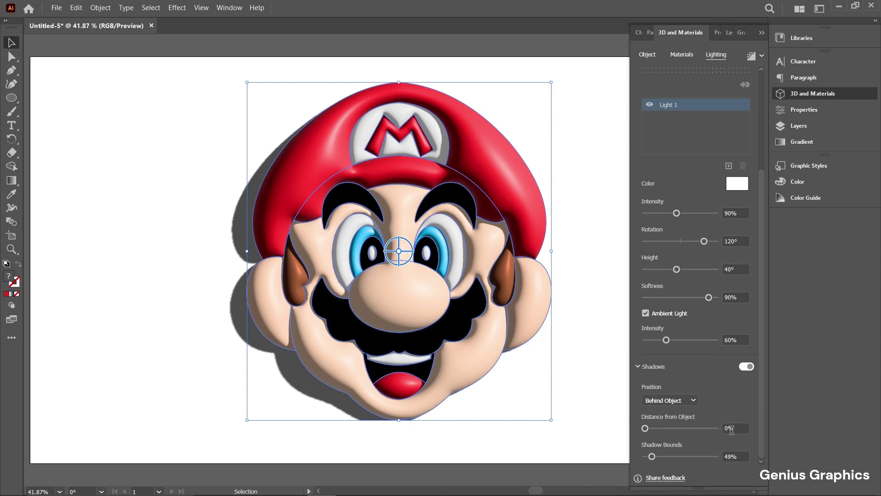
left_click(738, 456)
type("150")
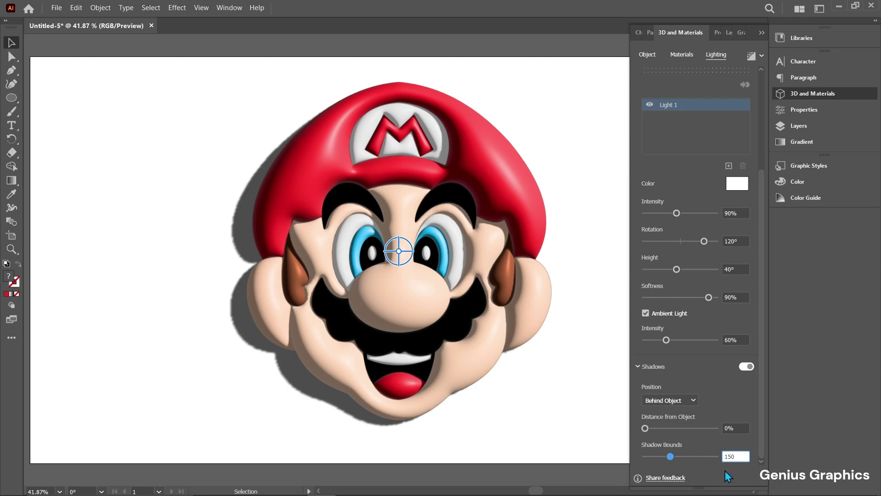
key("Return")
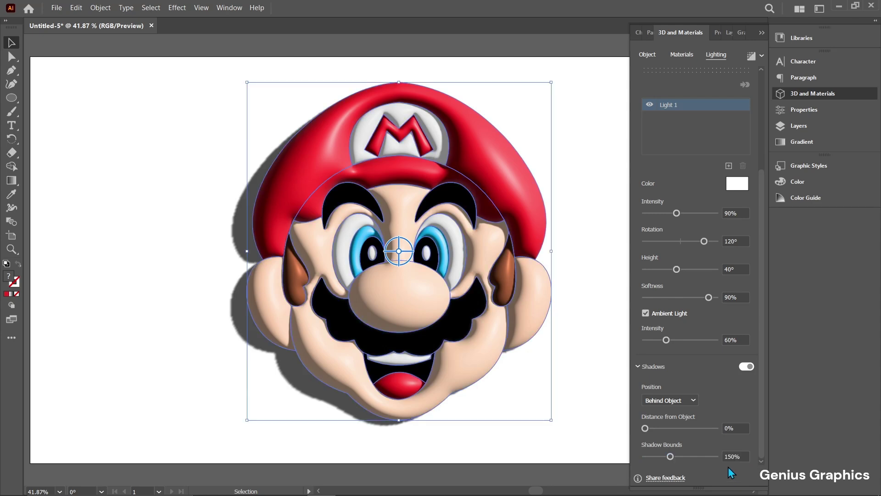
Render the 3D face with ray tracing, close the 3D settings and deselect the artwork
left_click(751, 57)
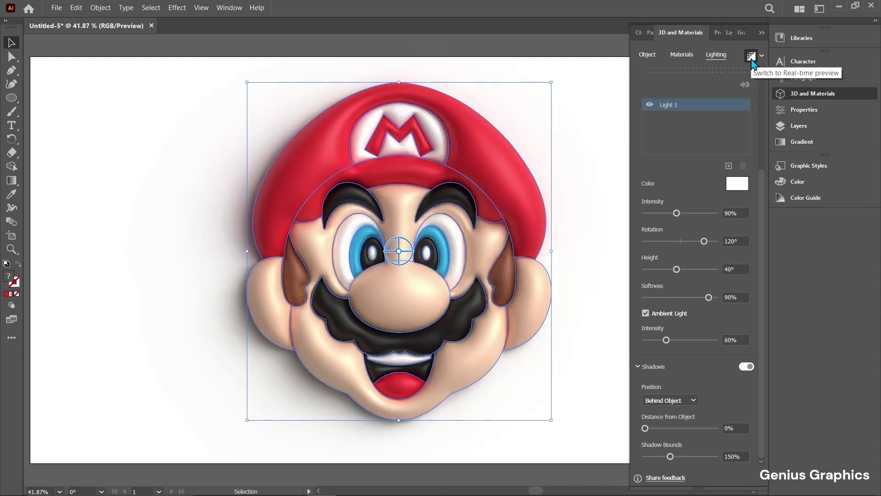
left_click(761, 33)
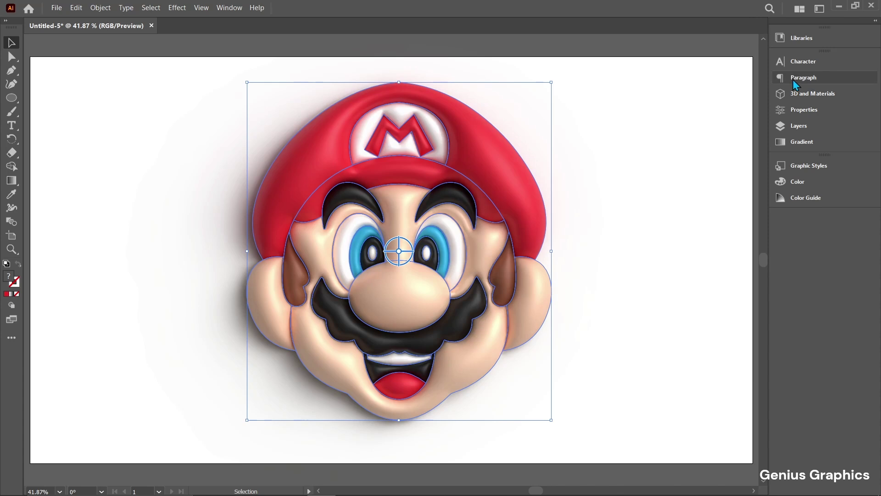
left_click(798, 94)
left_click(801, 93)
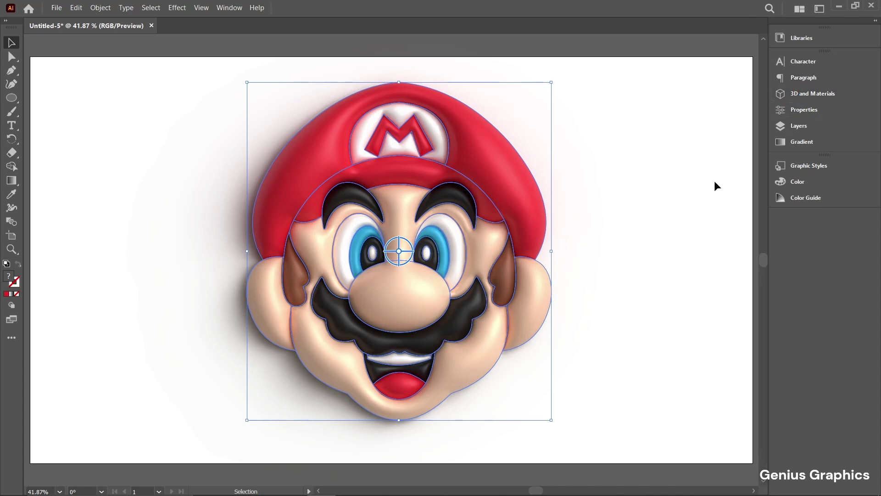
left_click(681, 197)
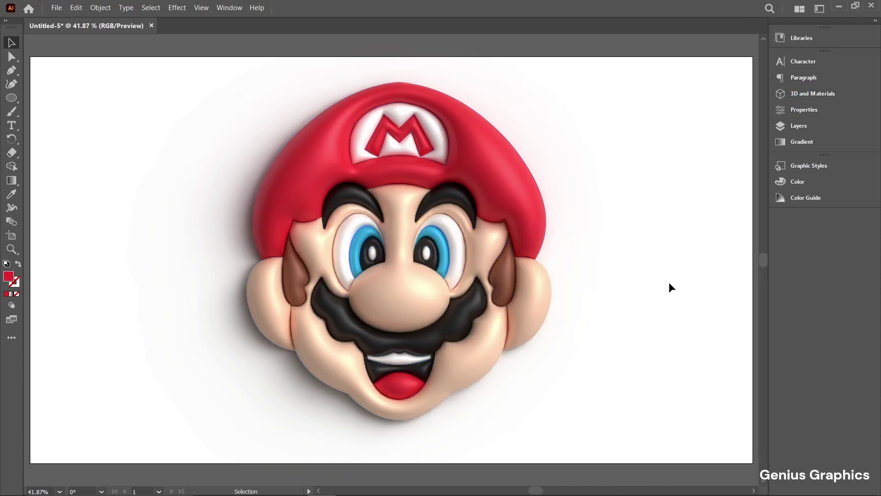